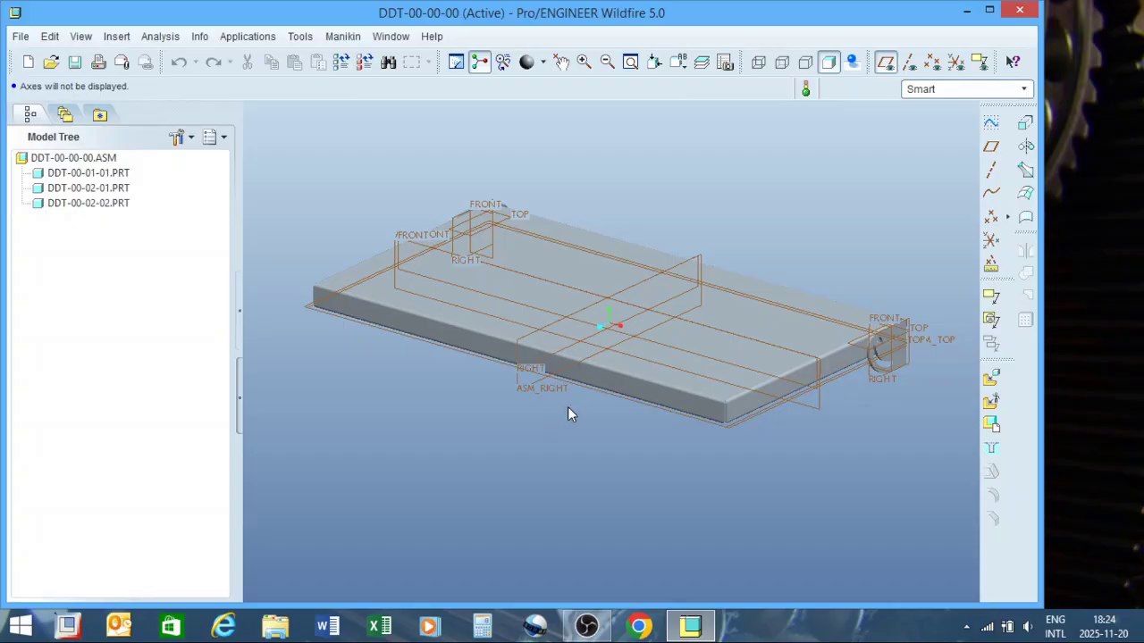
Step: Hide the datum planes in the assembly and open the generic instance of the slotted corner bracket, DDT-00-02-02
mouse_move(598, 242)
middle_down()
mouse_move(588, 217)
mouse_move(564, 217)
mouse_move(559, 179)
mouse_move(588, 267)
mouse_move(574, 229)
mouse_move(664, 242)
mouse_move(668, 265)
mouse_move(622, 215)
mouse_move(586, 250)
middle_up()
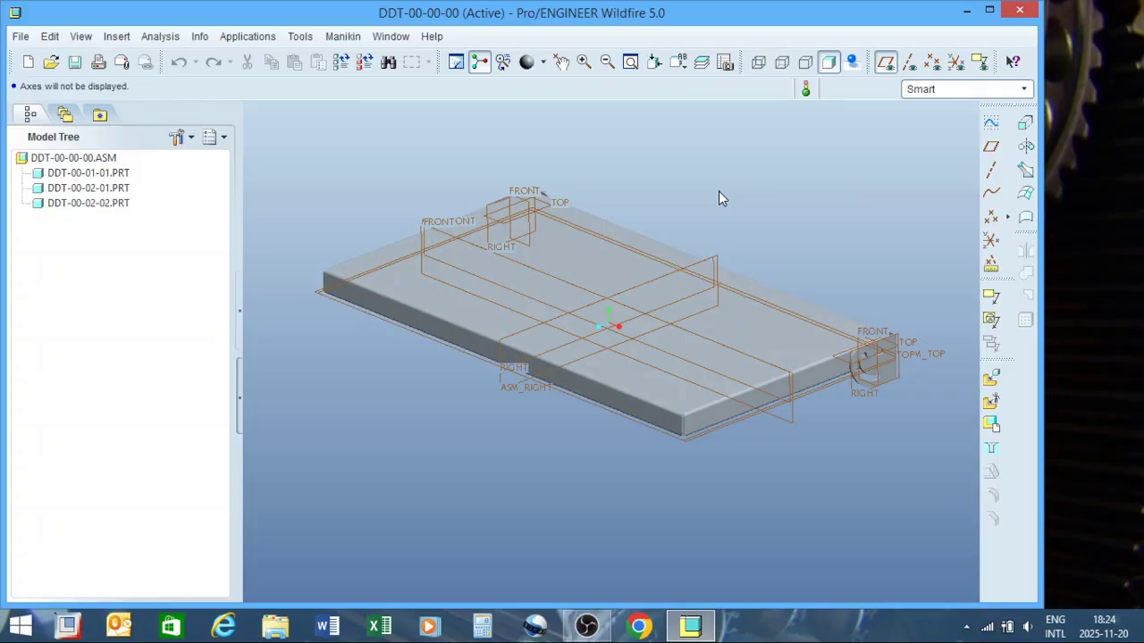
click(886, 62)
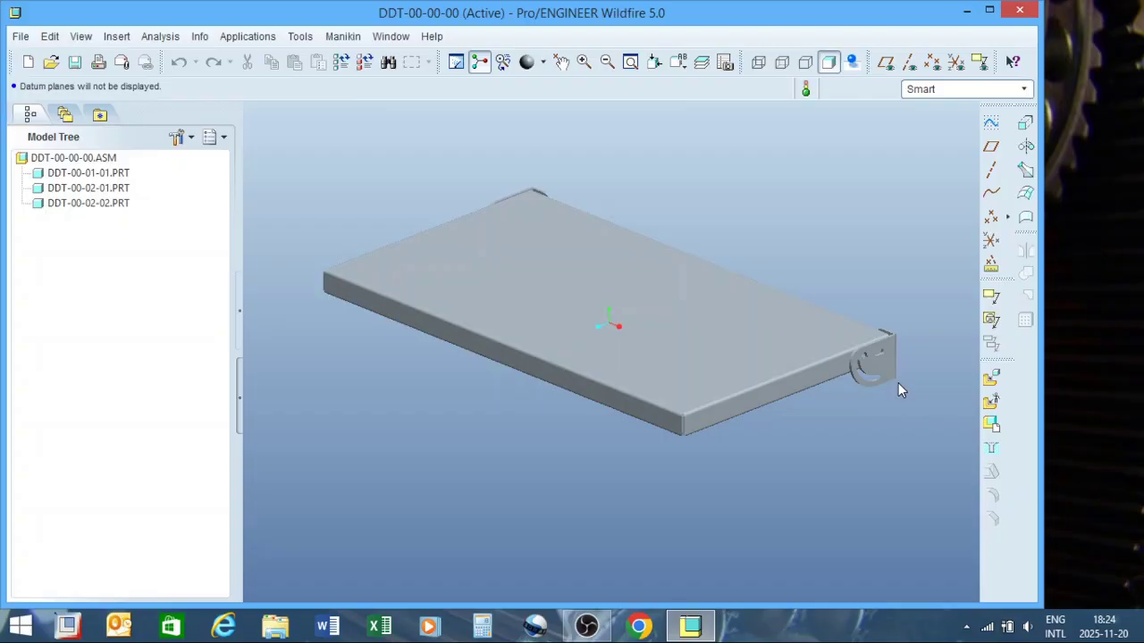
scroll(898, 382, up, 3)
scroll(893, 322, up, 2)
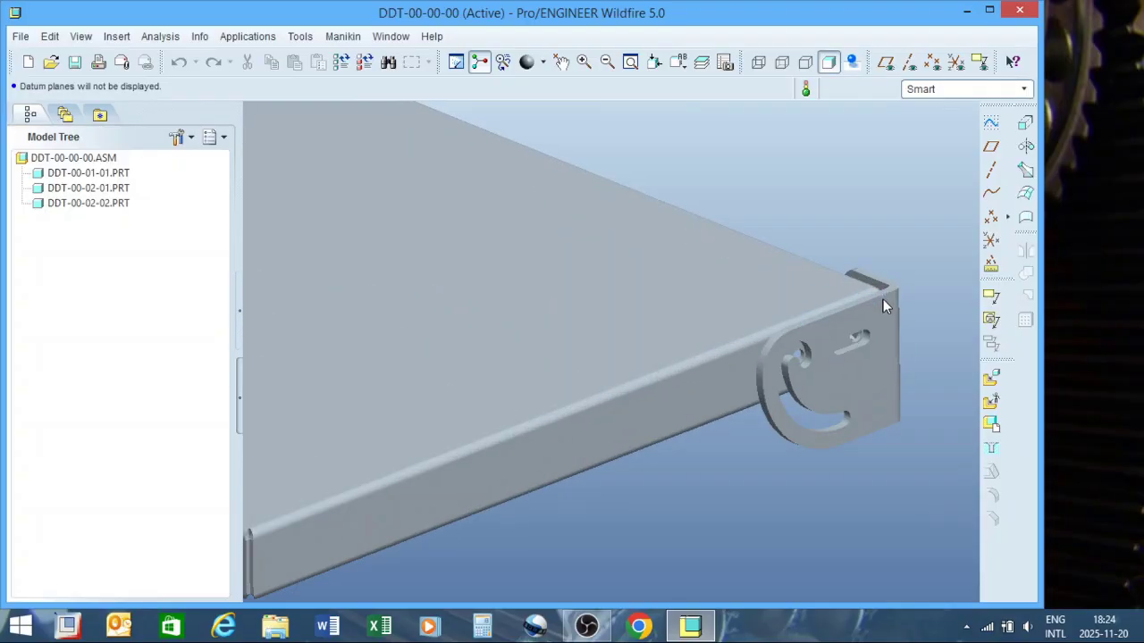
click(864, 393)
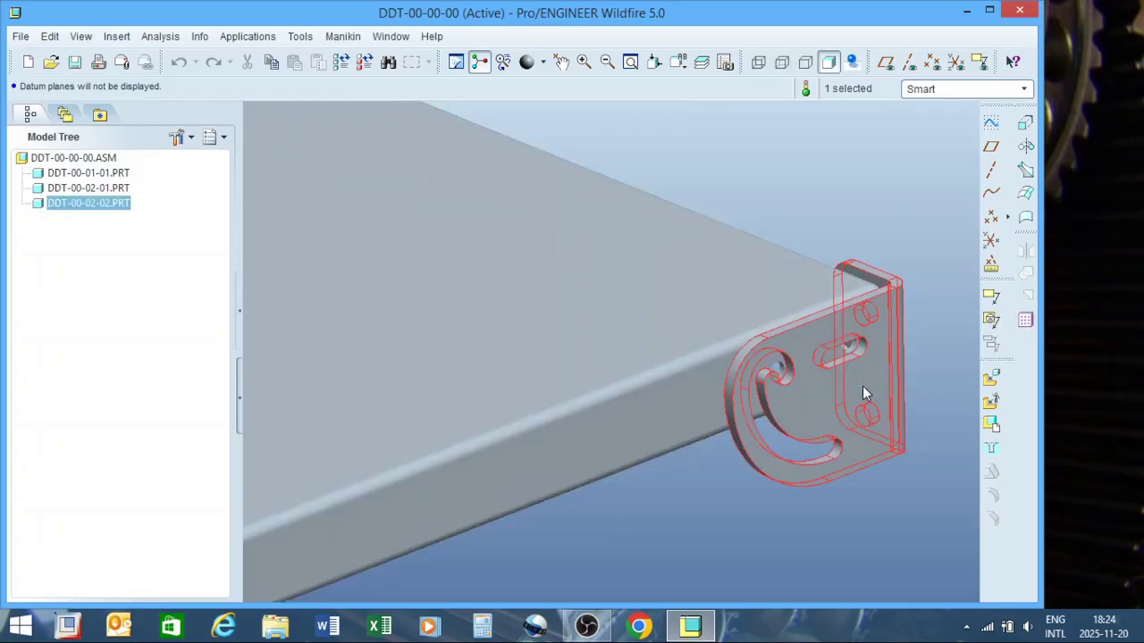
right_click(864, 393)
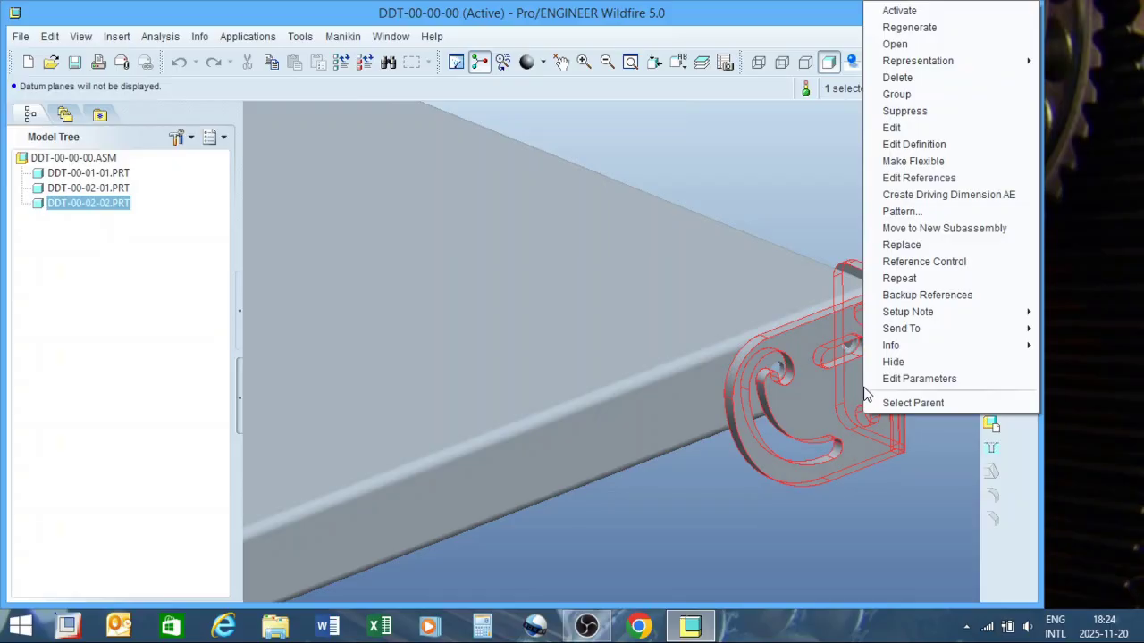
click(896, 44)
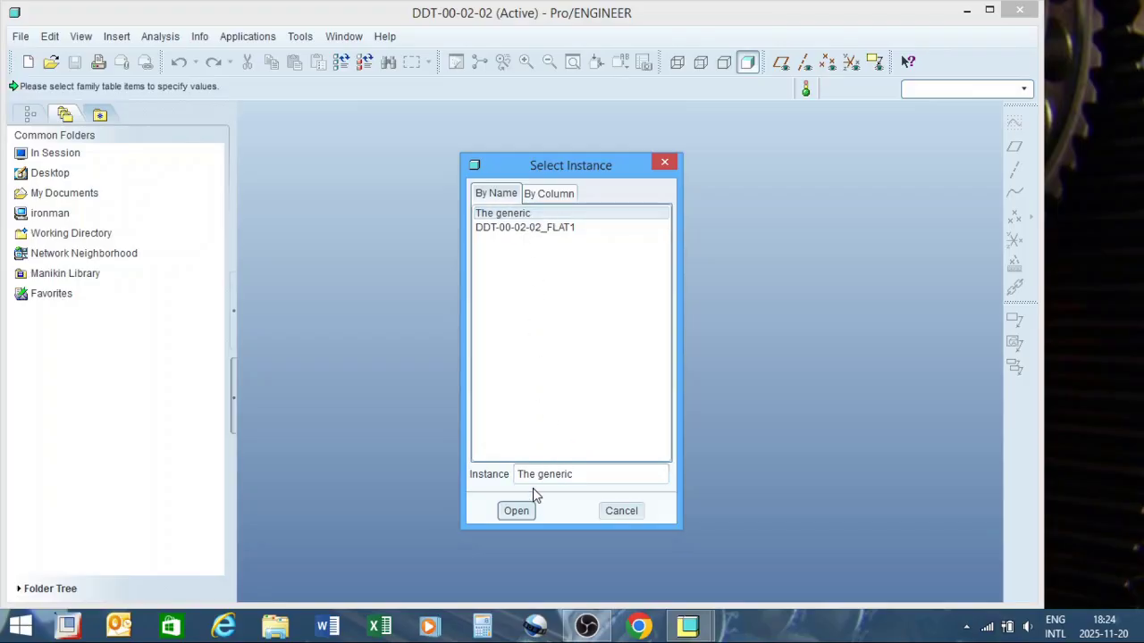
click(522, 512)
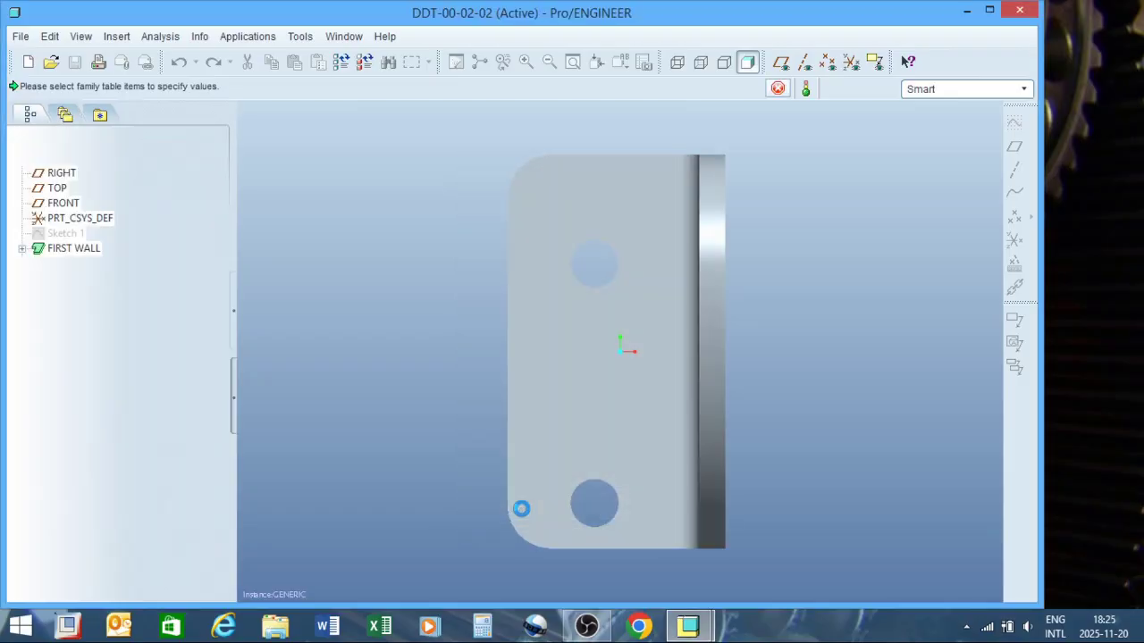
middle_drag(594, 331, 647, 356)
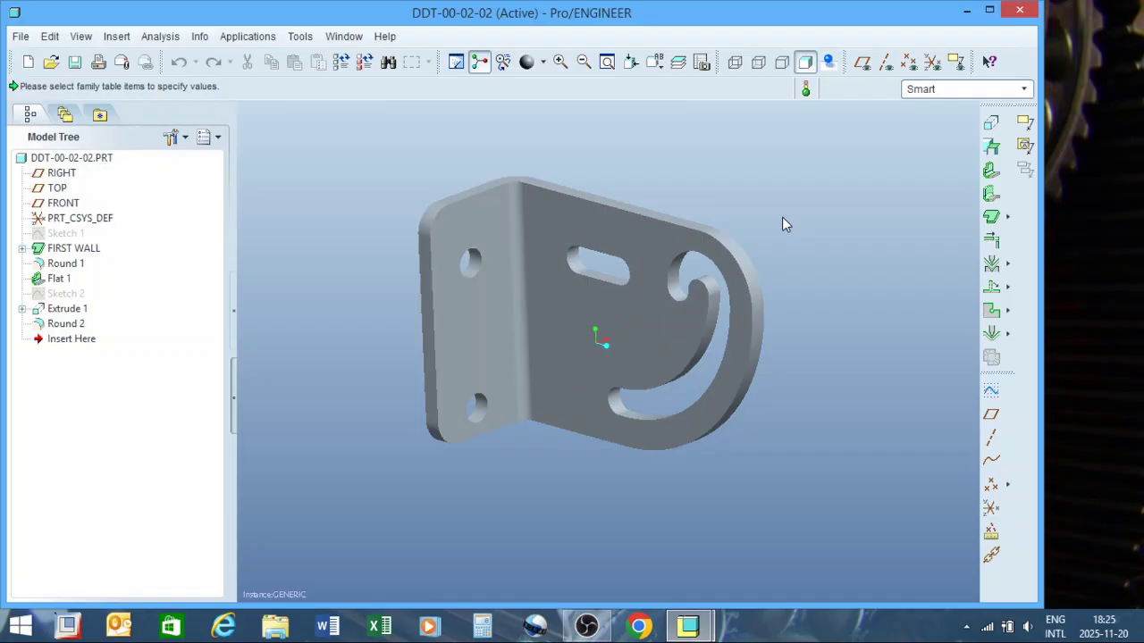
mouse_move(765, 281)
middle_down()
mouse_move(840, 283)
mouse_move(778, 292)
middle_up()
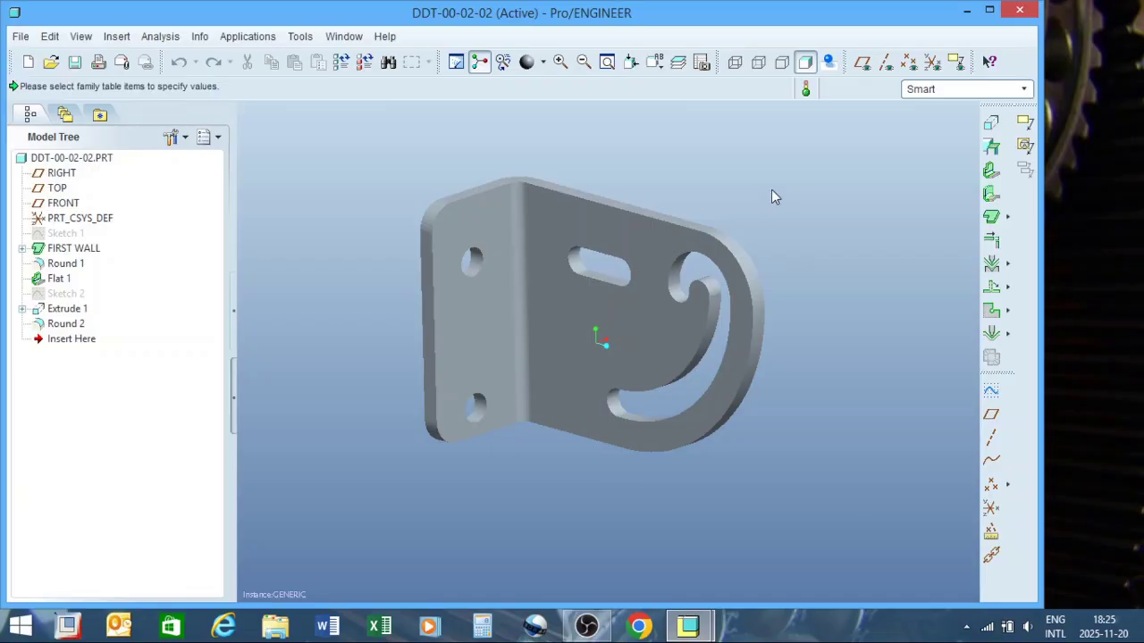
mouse_move(760, 218)
middle_down()
mouse_move(737, 214)
mouse_move(789, 212)
mouse_move(766, 226)
mouse_move(771, 215)
middle_up()
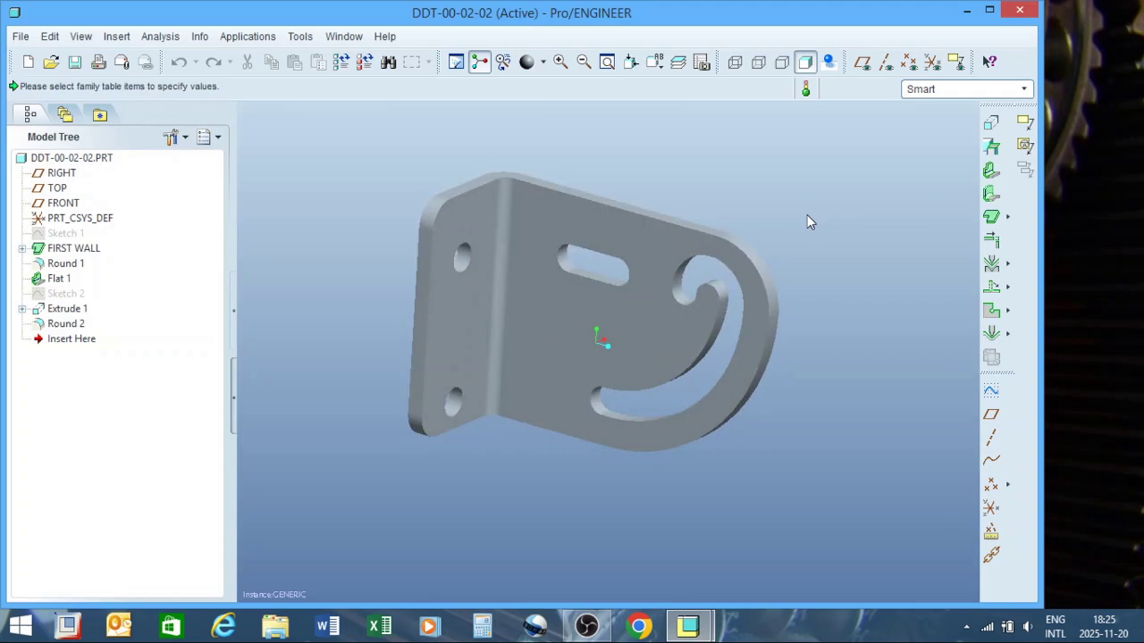
mouse_move(795, 229)
middle_down()
mouse_move(753, 222)
mouse_move(766, 209)
mouse_move(781, 224)
mouse_move(765, 207)
mouse_move(772, 236)
middle_up()
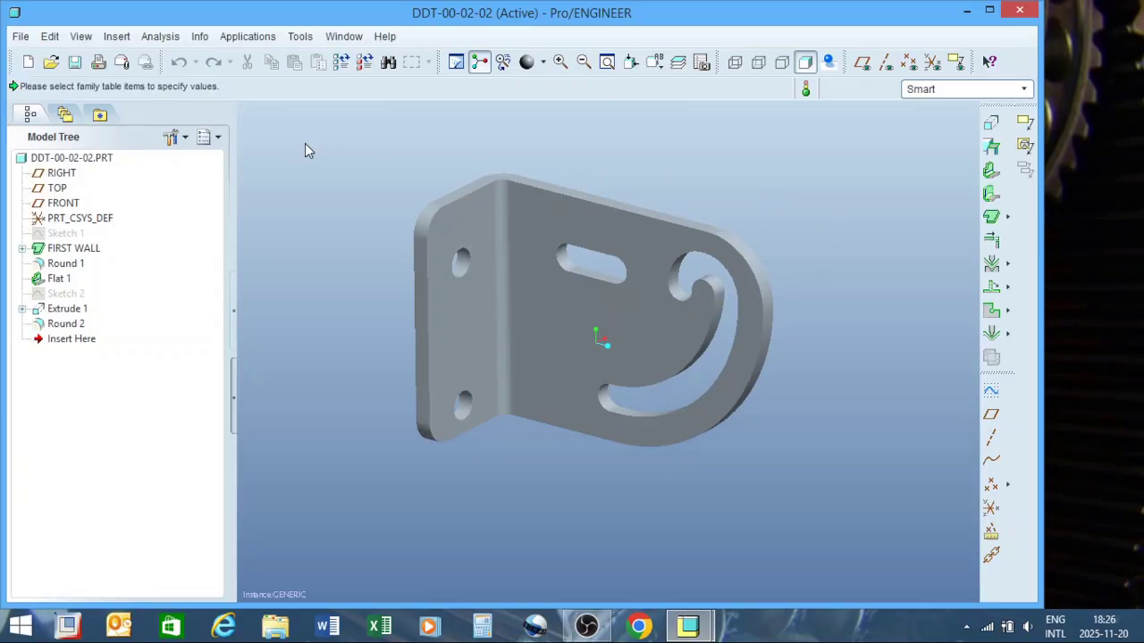
Step: Start a new drawing file named DDT-00-02-02_ using the Drawing type
click(27, 62)
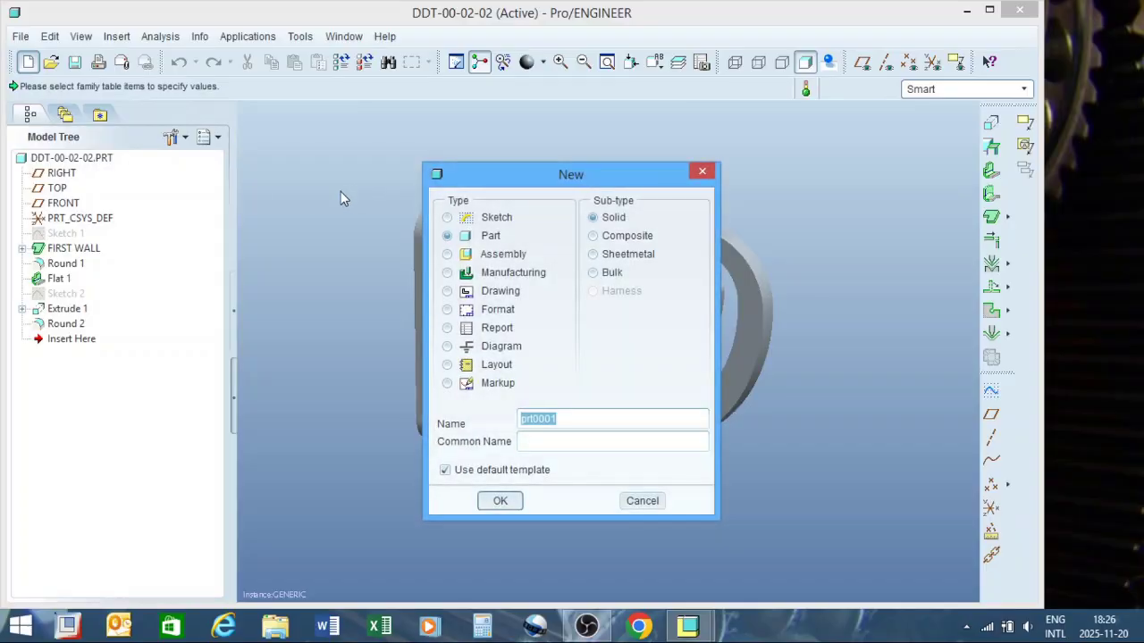
click(447, 291)
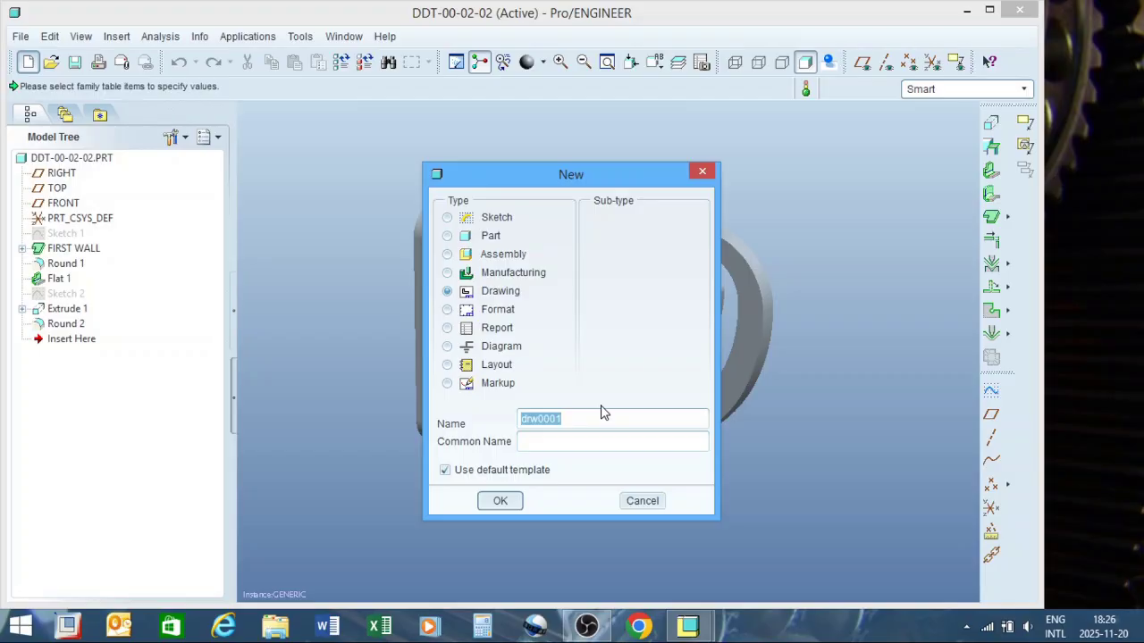
text(DDT-00-02-02)
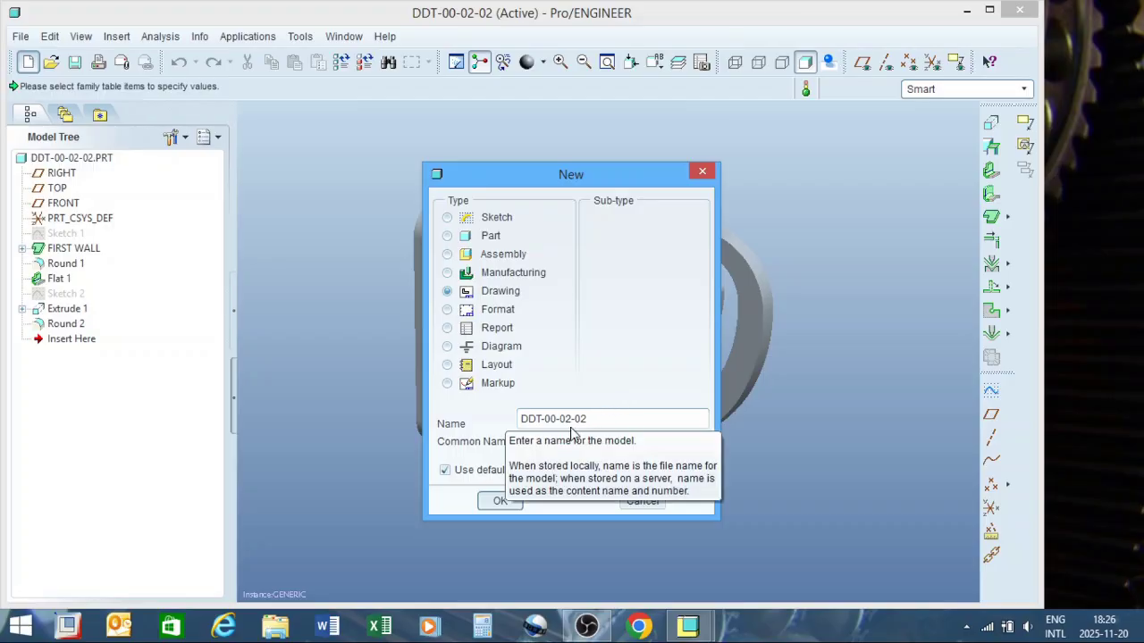
click(501, 501)
click(505, 501)
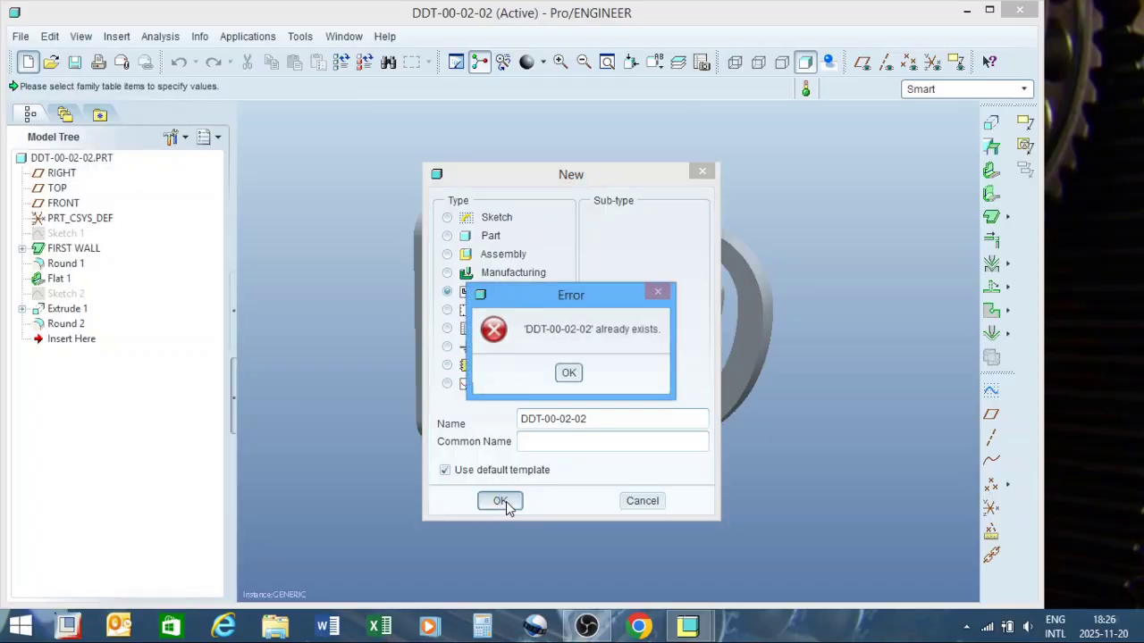
click(570, 373)
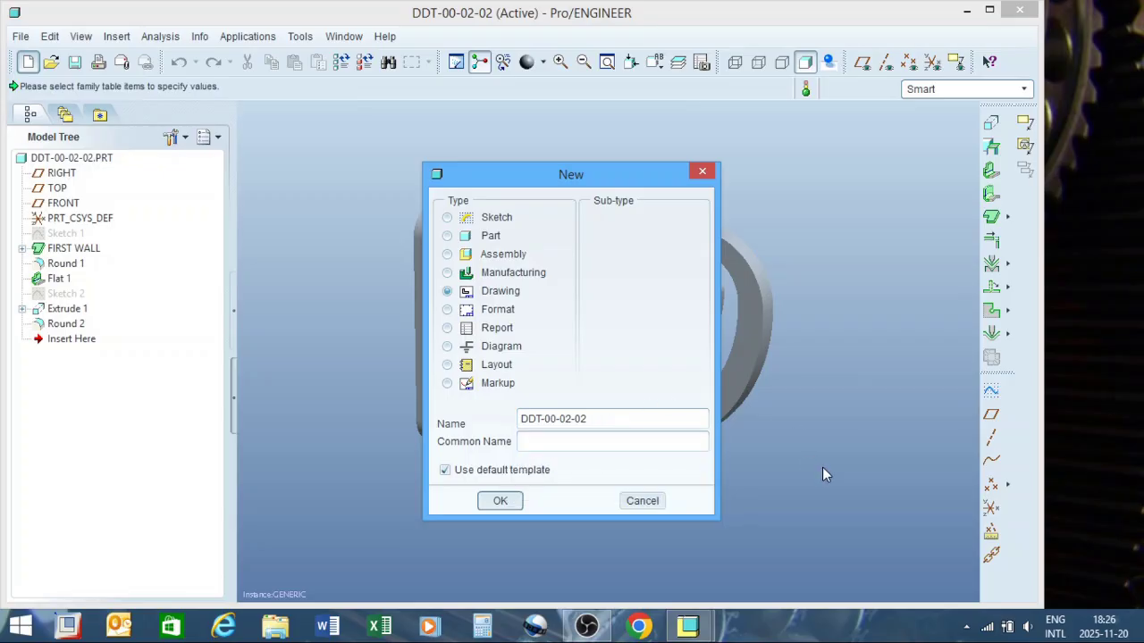
text(_)
click(501, 502)
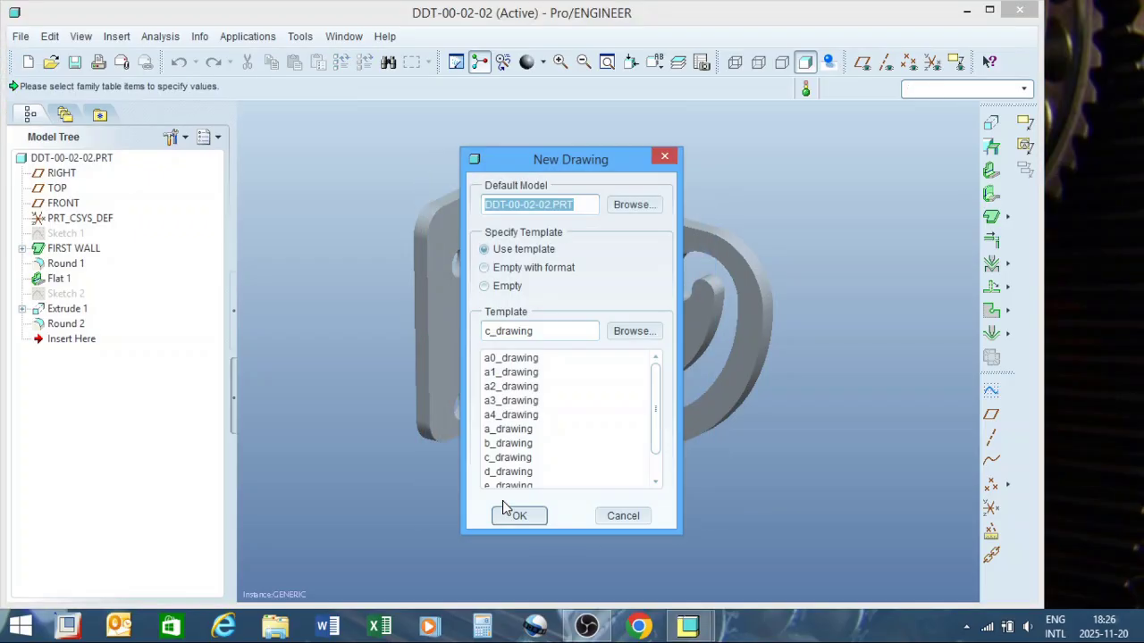
Step: Specify an empty drawing with format for the bracket and browse the system formats
click(515, 270)
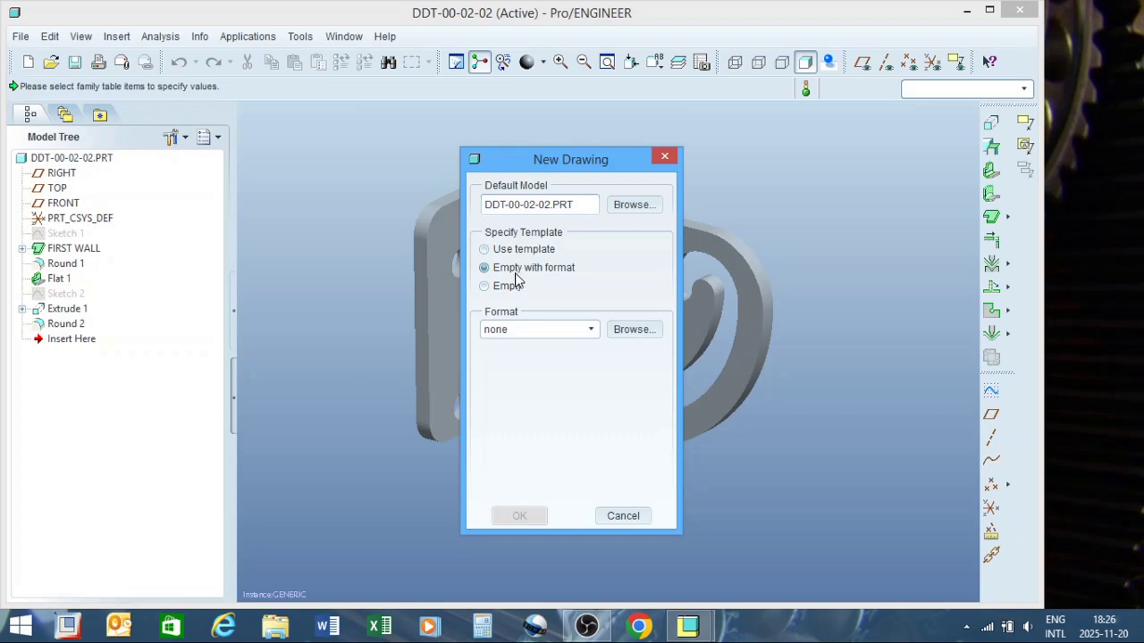
click(589, 328)
click(590, 328)
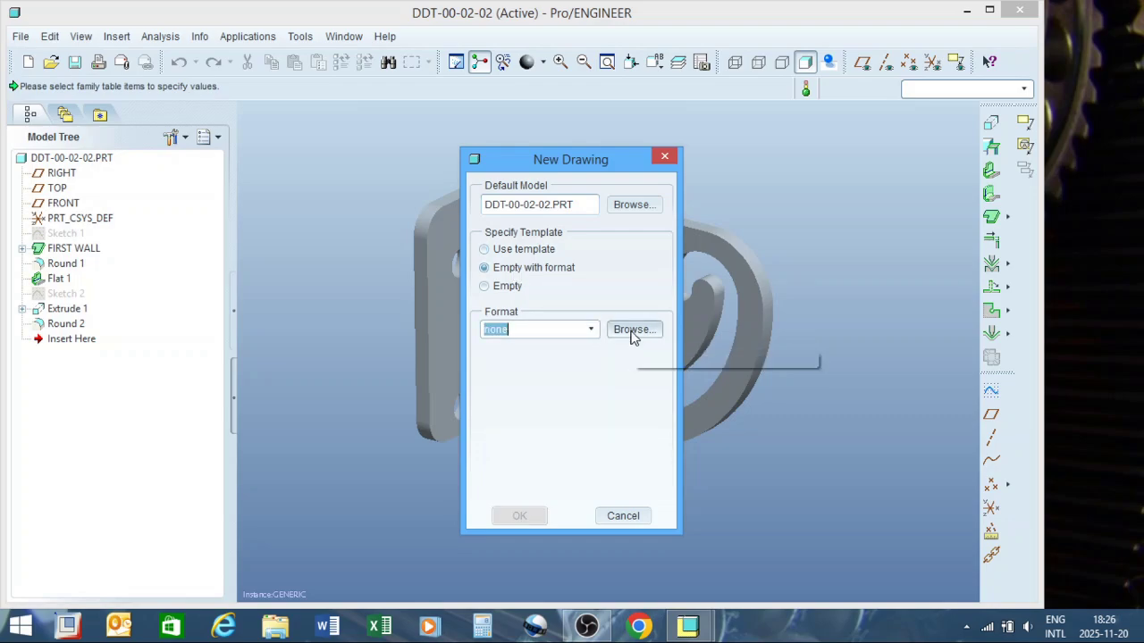
click(633, 330)
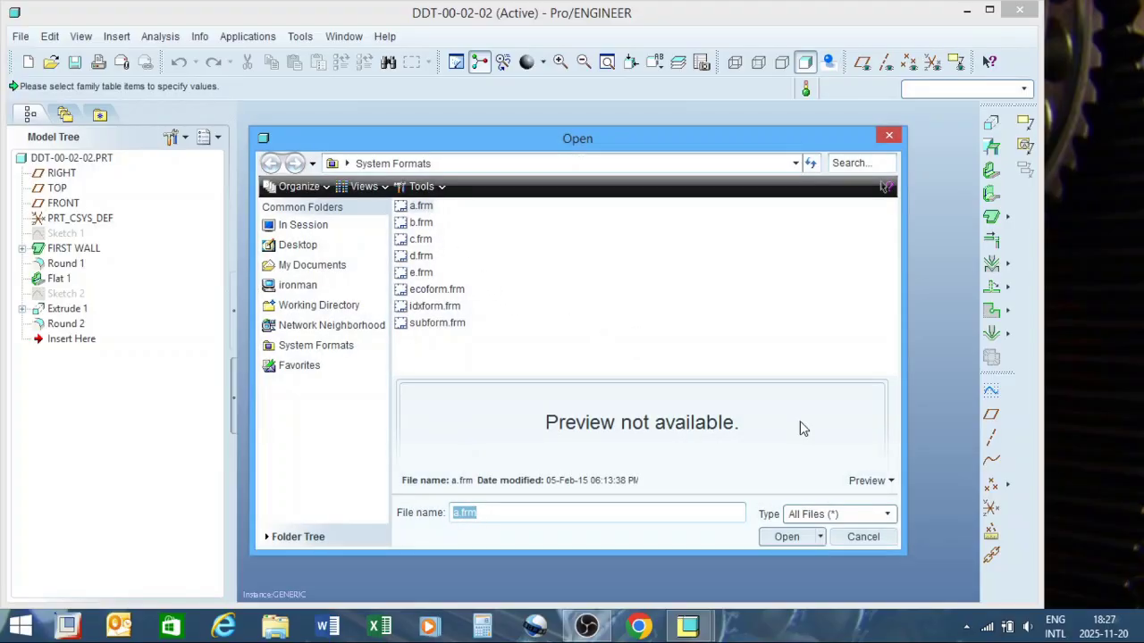
Step: Preview the available system format files, including a.frm, b.frm, c.frm, ecoform.frm and subform.frm
click(867, 481)
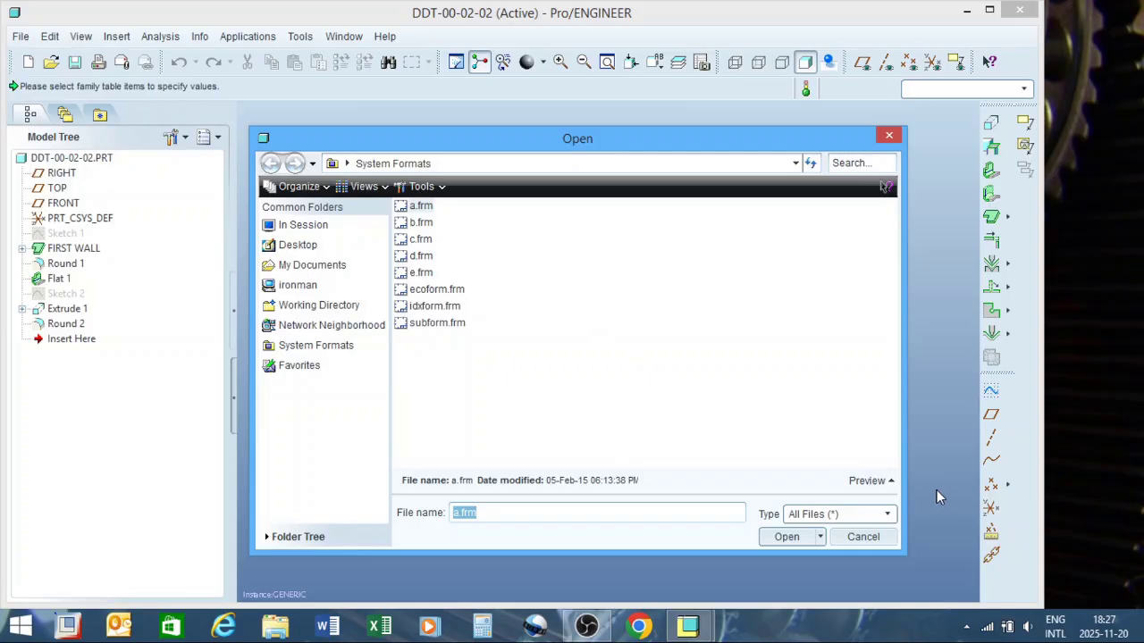
click(867, 481)
click(413, 206)
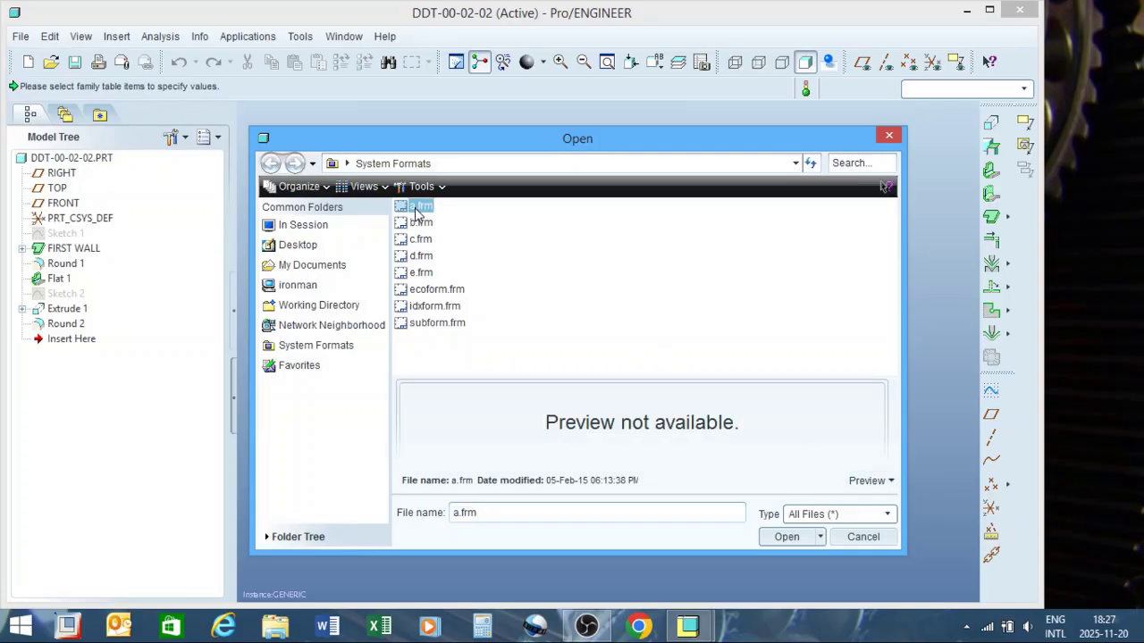
click(457, 290)
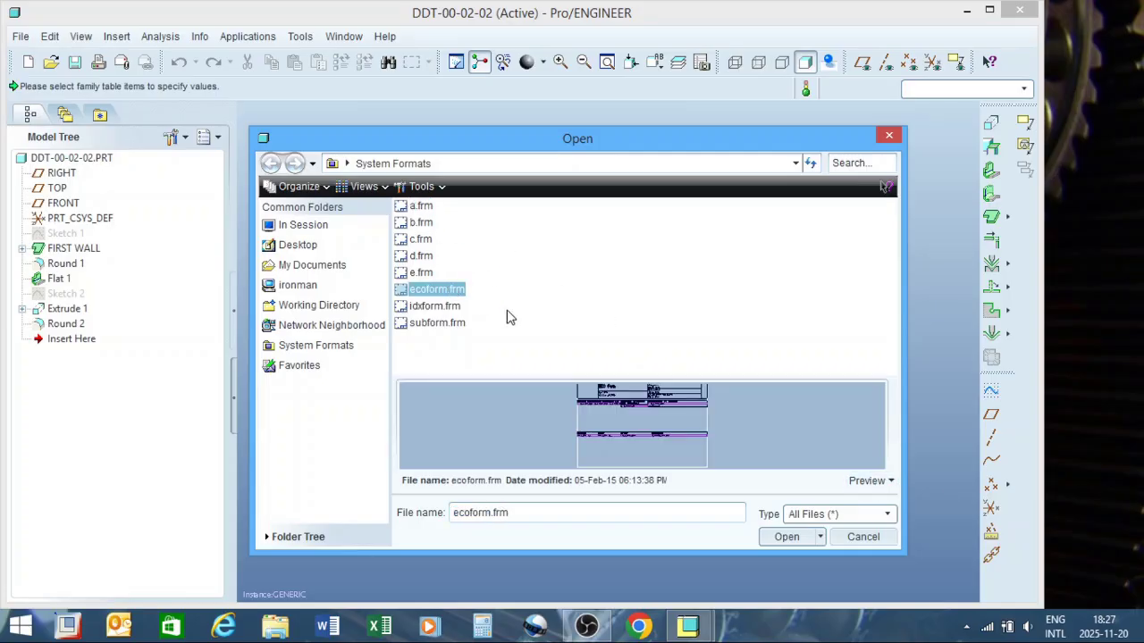
click(439, 323)
click(422, 206)
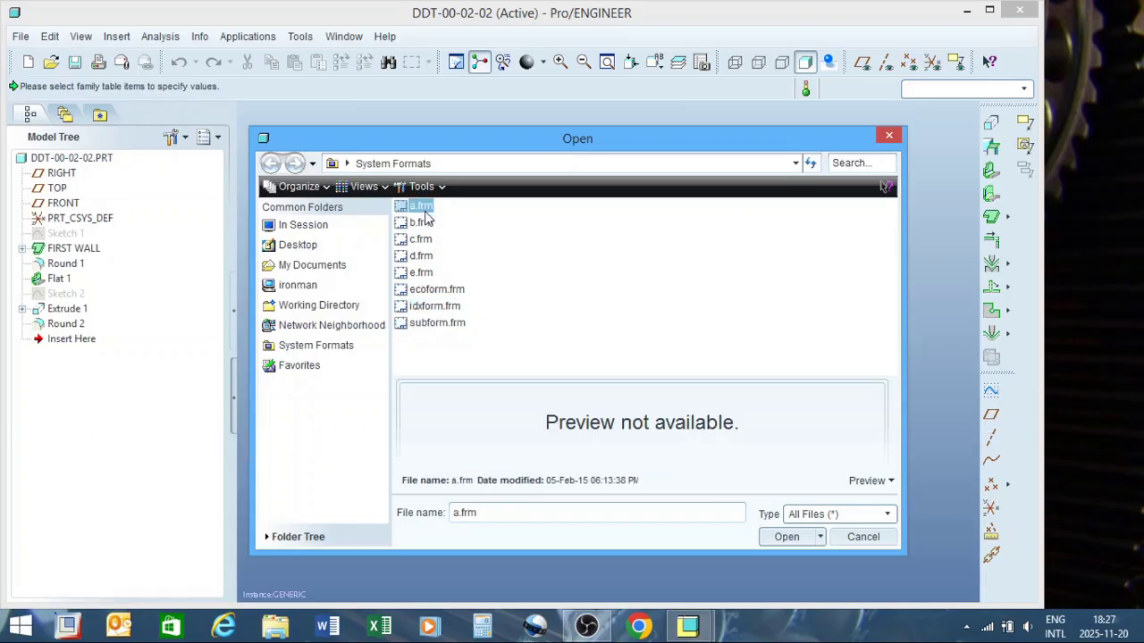
click(423, 222)
click(424, 242)
Step: Apply the a.frm format and create the drawing from the generic instance of the bracket
click(425, 207)
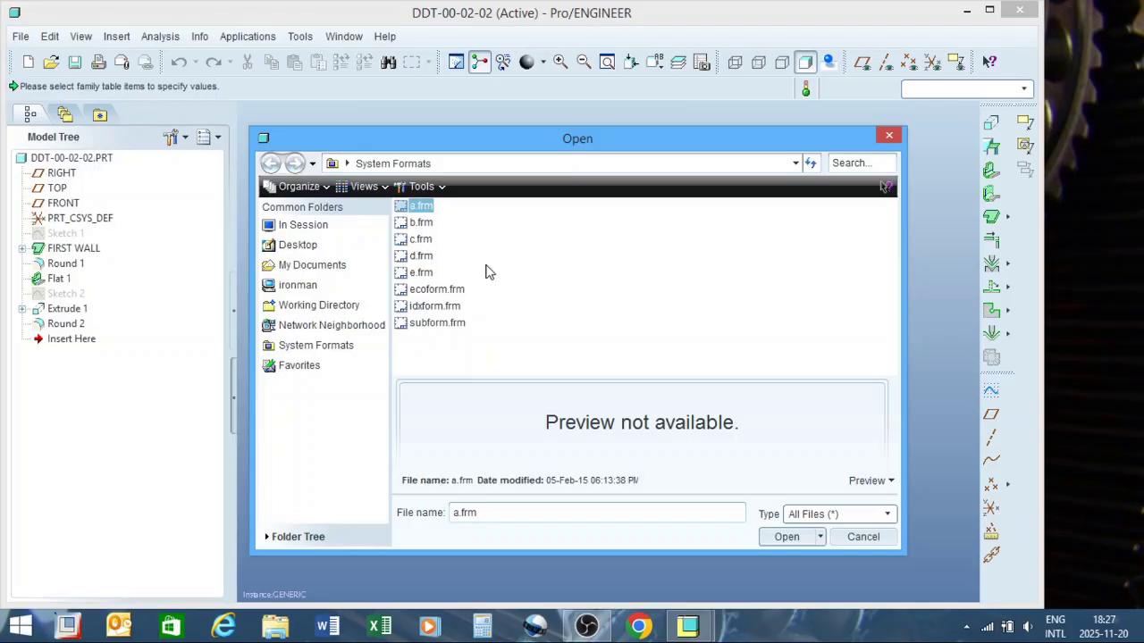
click(788, 539)
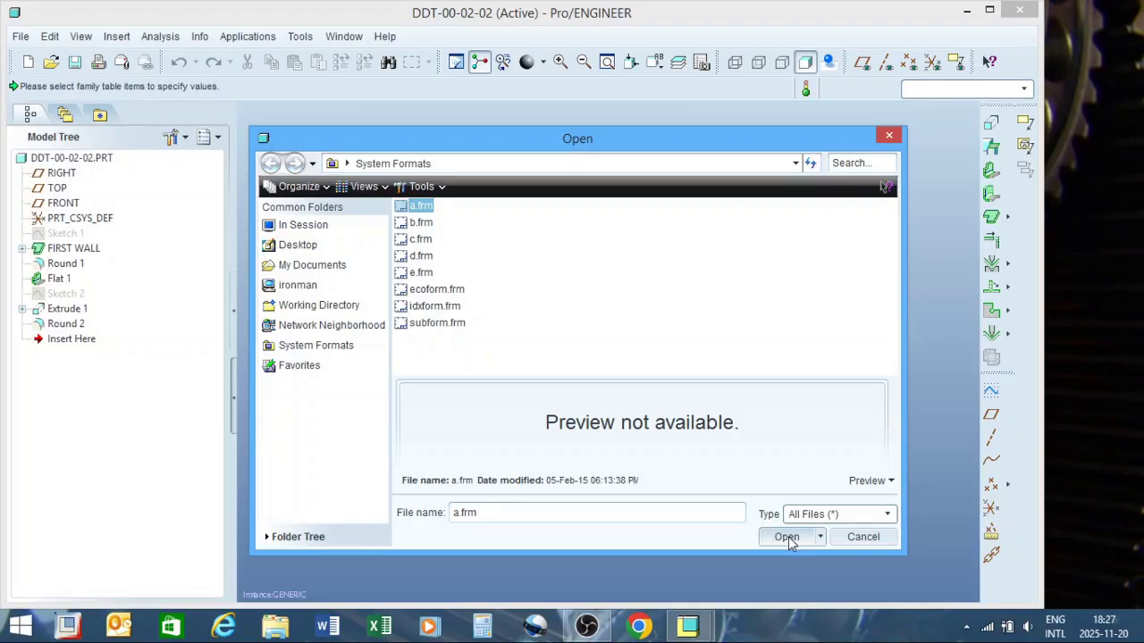
click(787, 539)
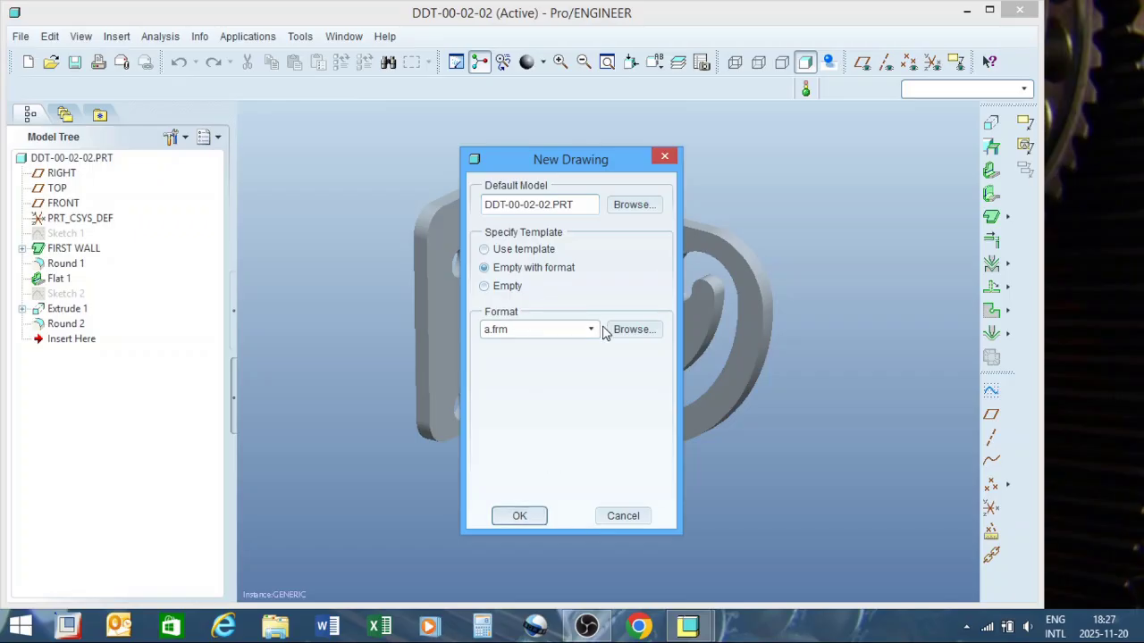
click(517, 518)
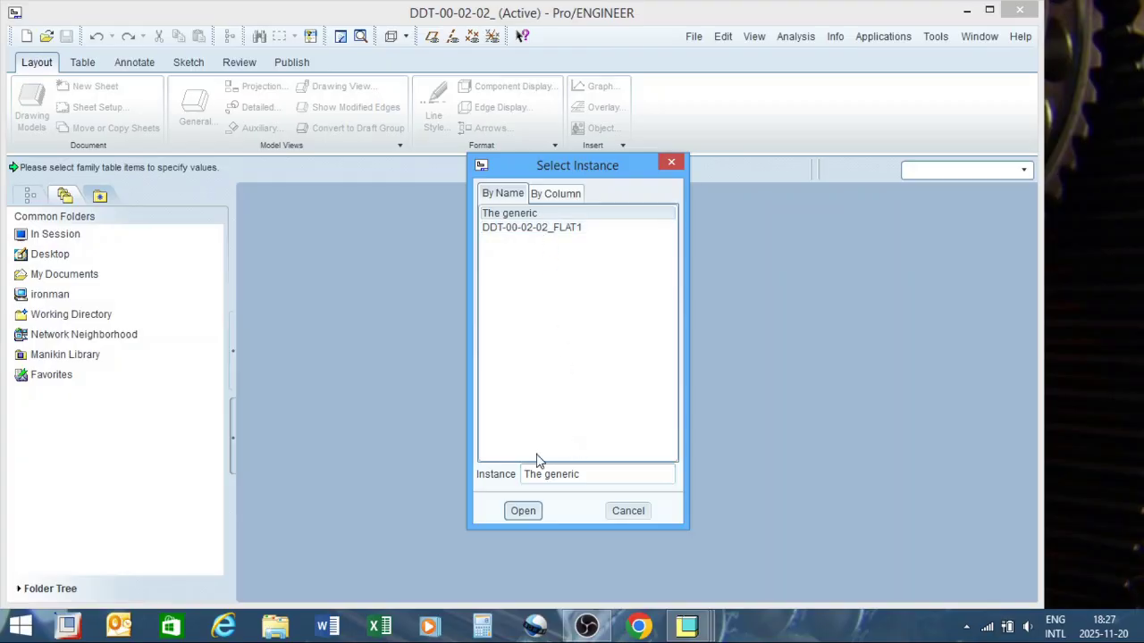
click(523, 511)
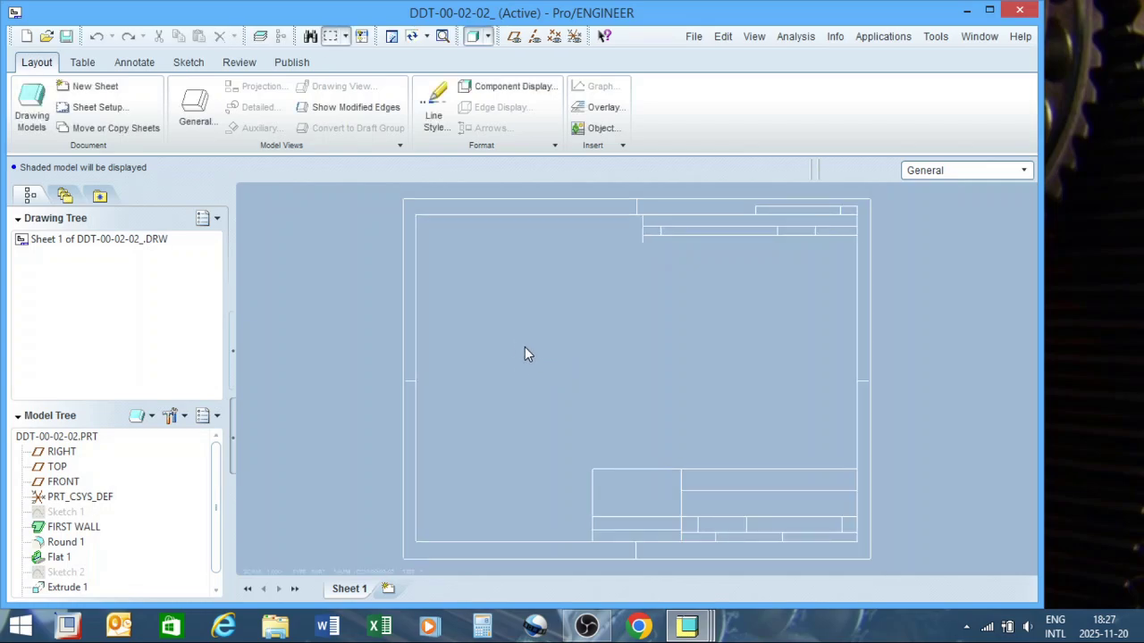
Step: Insert a general view of the bracket on the empty sheet, slightly left of the sheet's centre
scroll(497, 275, up, 2)
scroll(572, 322, down, 1)
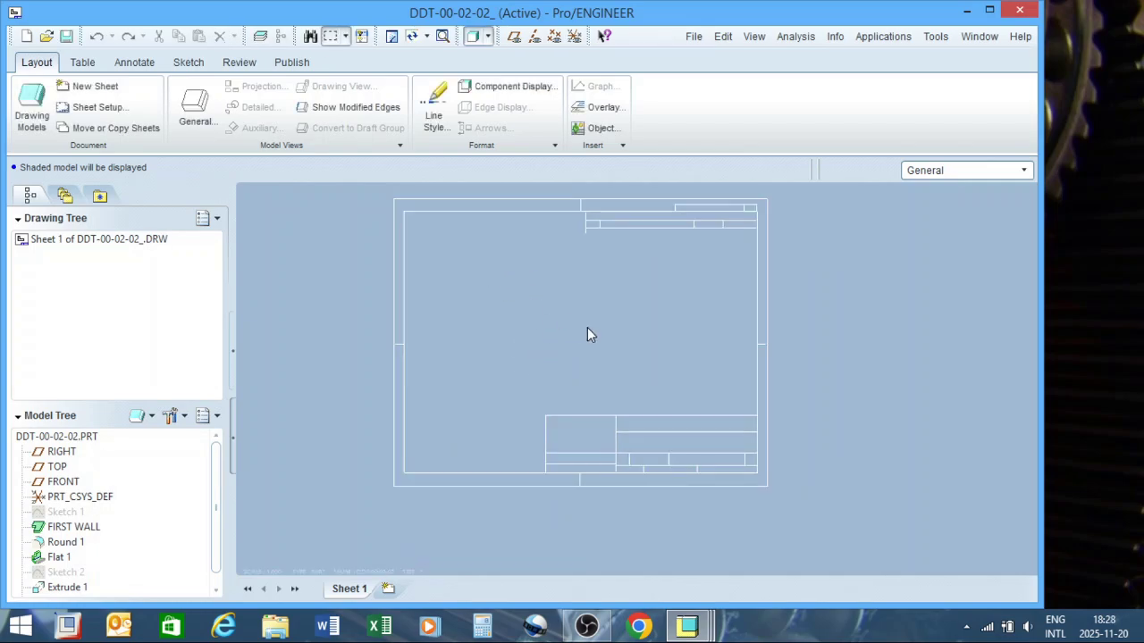
scroll(590, 338, up, 1)
scroll(563, 335, down, 1)
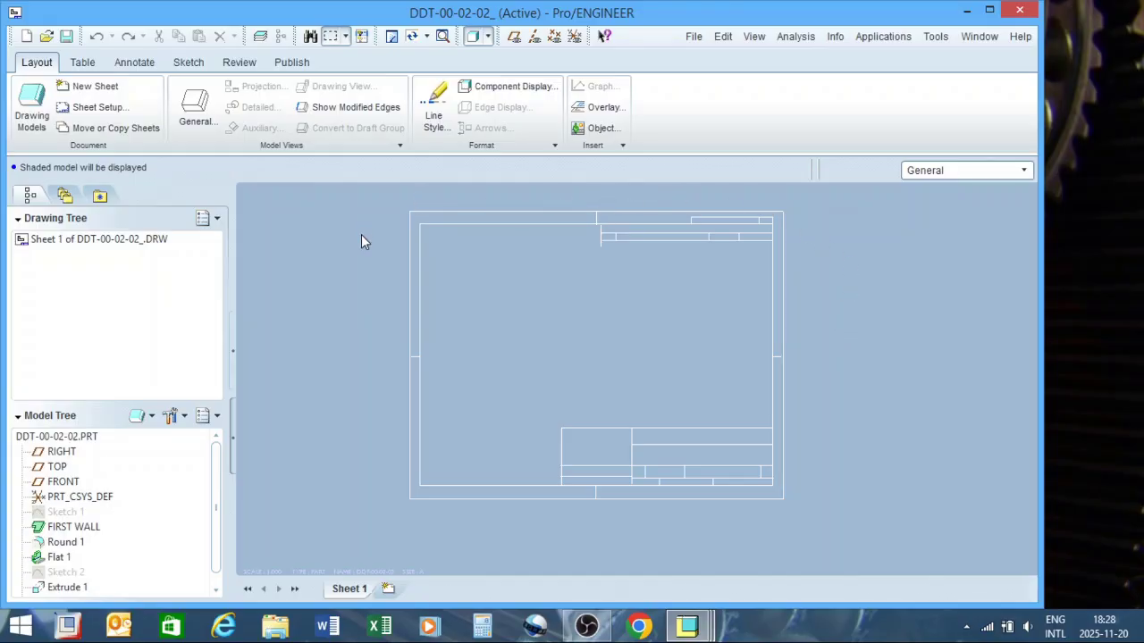
right_click(536, 319)
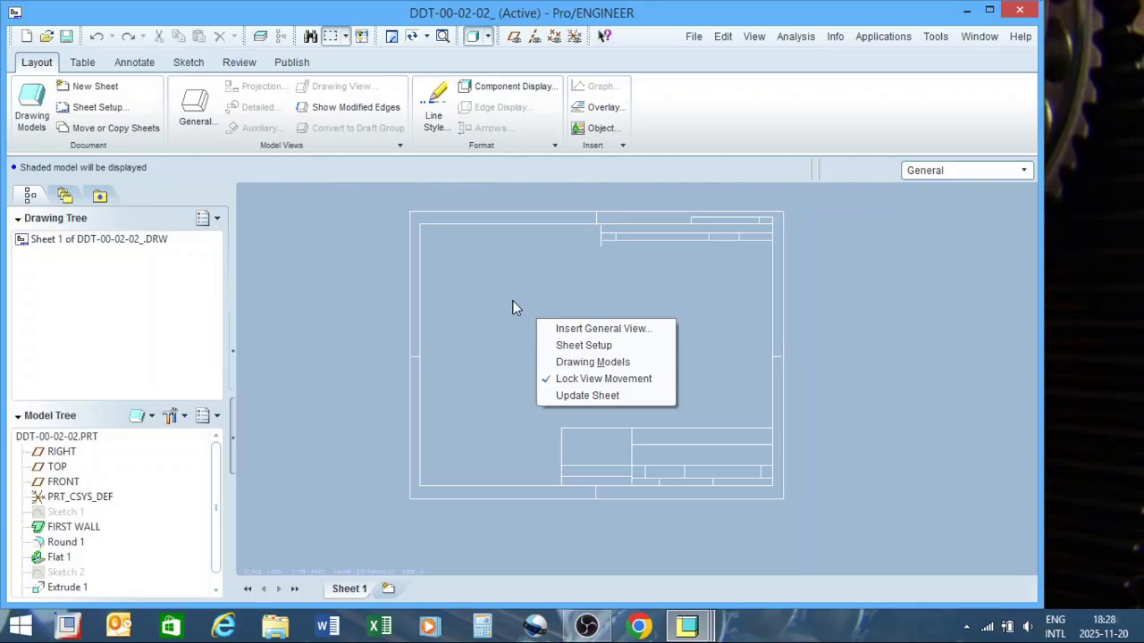
click(574, 329)
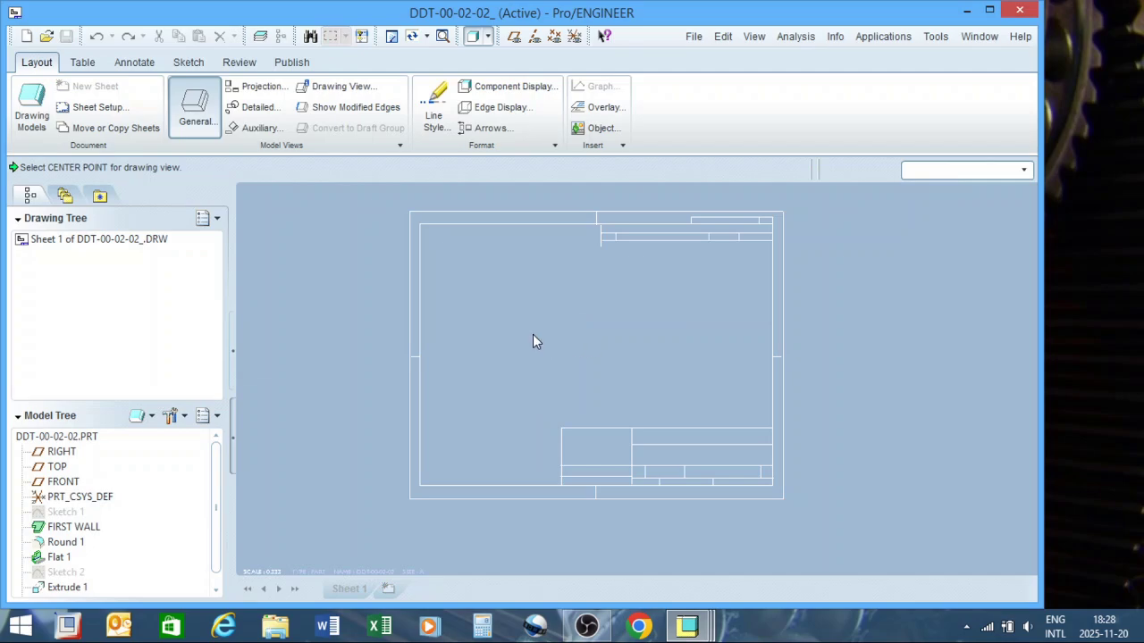
click(533, 337)
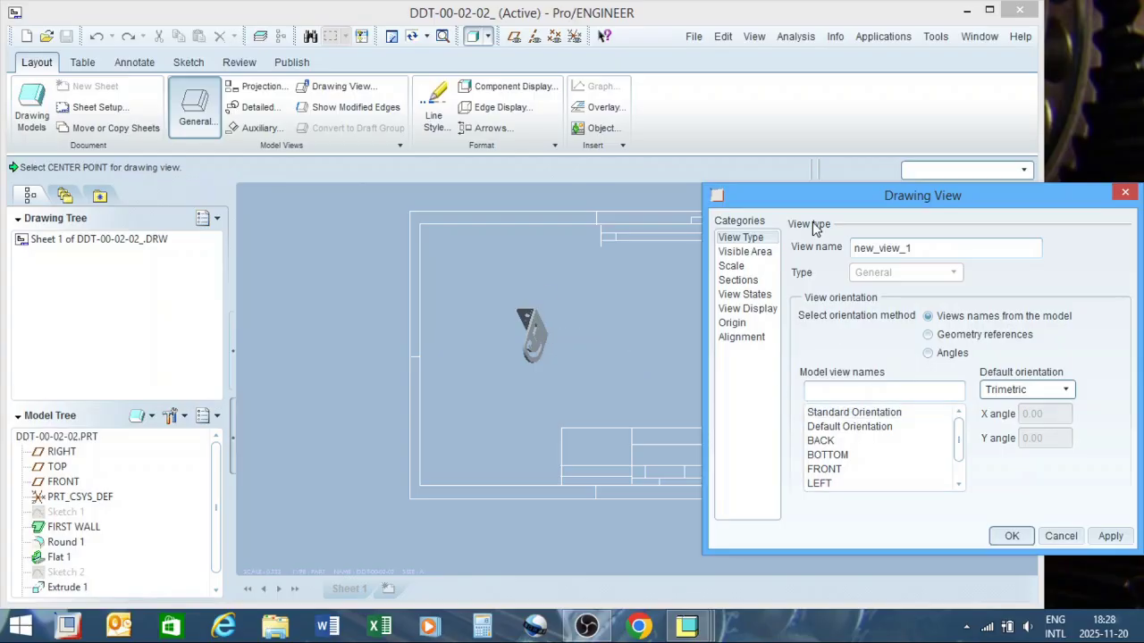
mouse_move(859, 194)
mouse_down()
mouse_move(810, 189)
mouse_move(811, 156)
mouse_up()
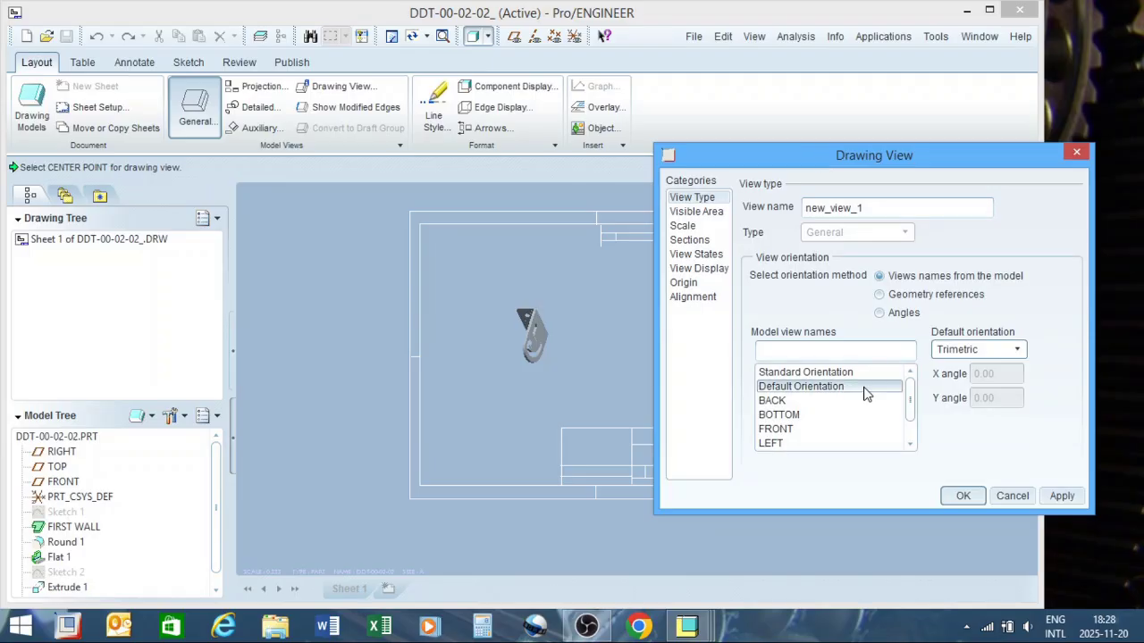
Step: Try the TOP and RIGHT model orientations on the new general view
scroll(505, 336, up, 2)
scroll(394, 345, down, 1)
scroll(514, 335, up, 1)
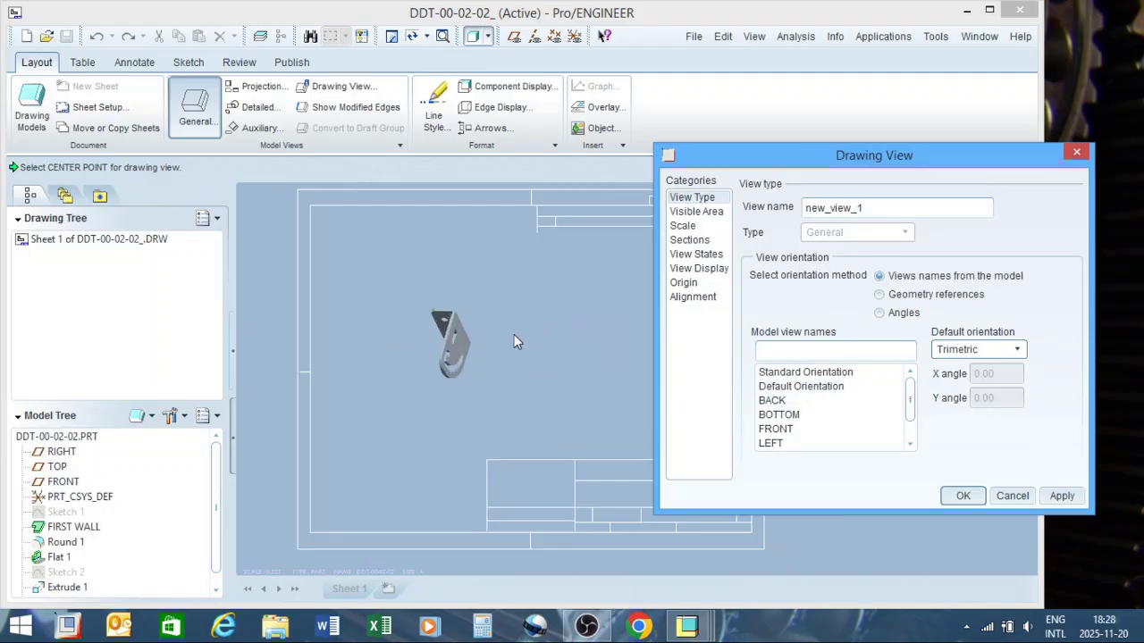
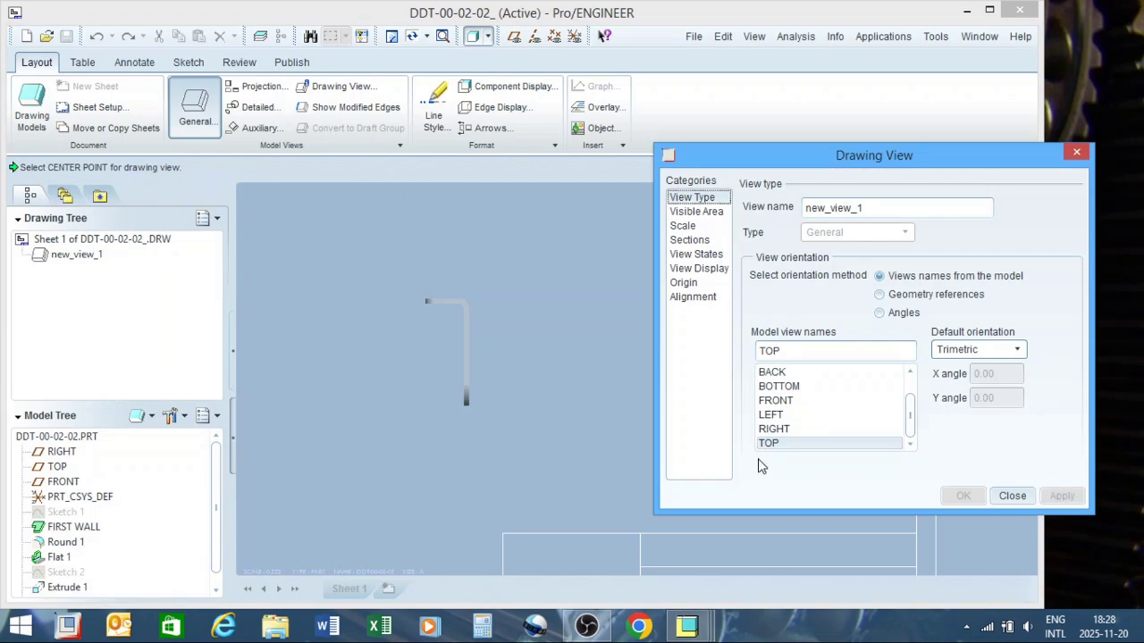
click(792, 429)
click(1064, 497)
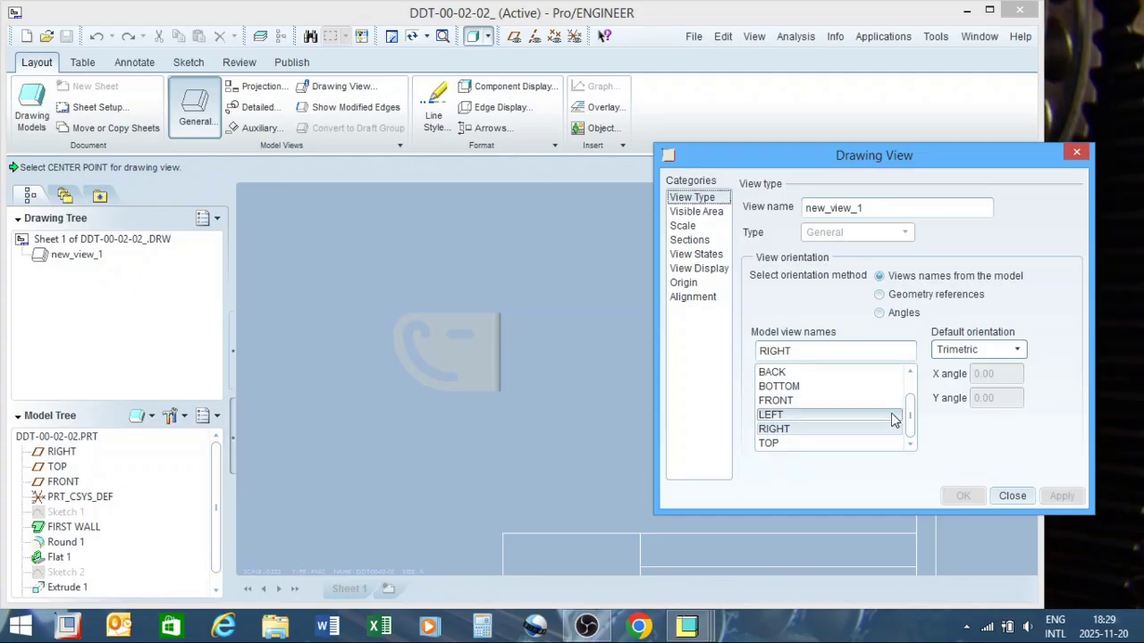
Step: Apply Standard Orientation to the general view and finish its view definition
drag(909, 409, 907, 390)
click(805, 372)
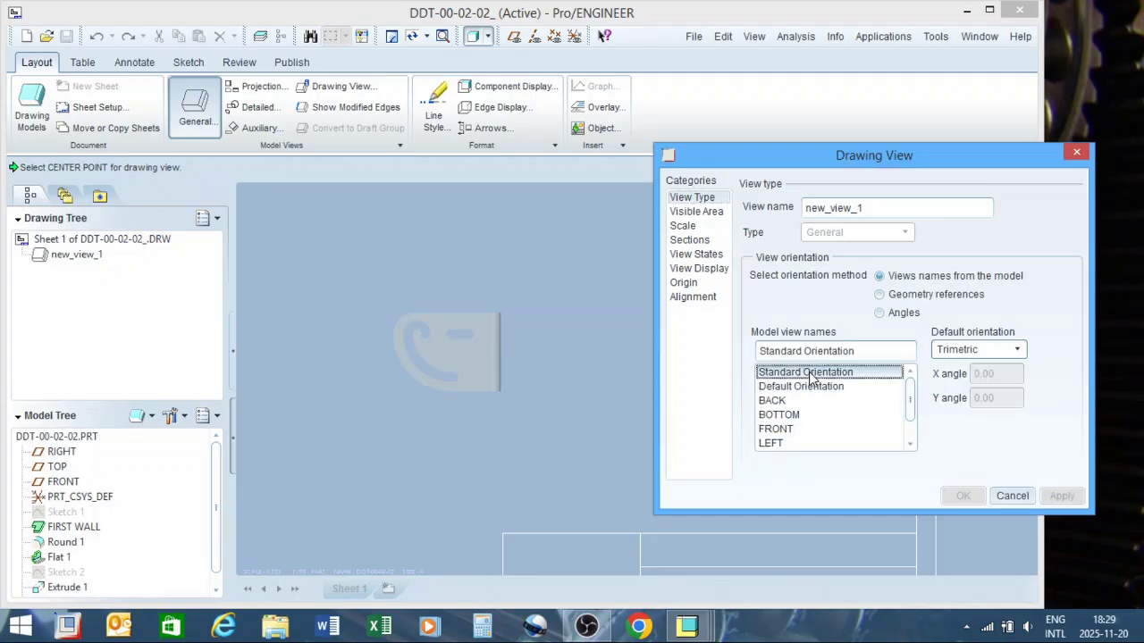
click(1062, 496)
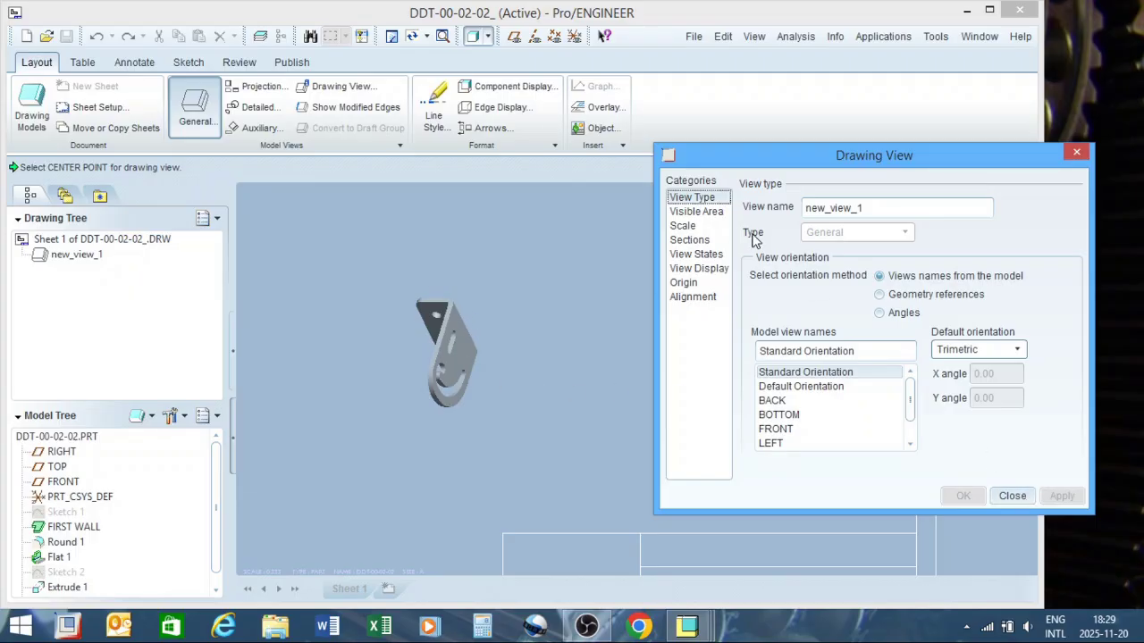
click(1011, 496)
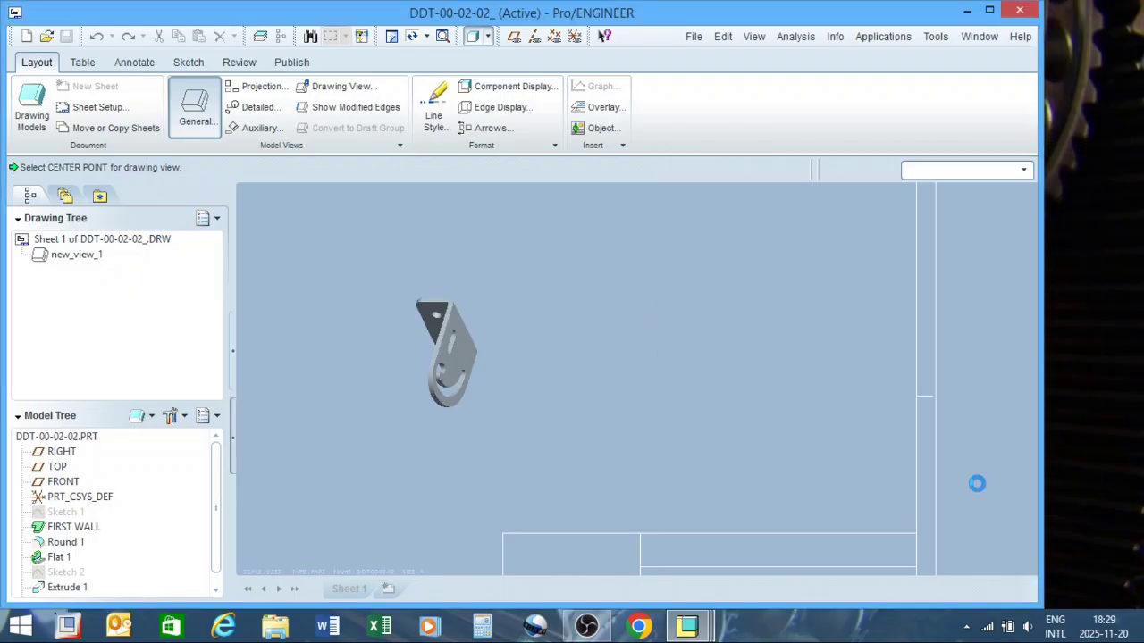
scroll(786, 344, down, 3)
scroll(663, 350, up, 1)
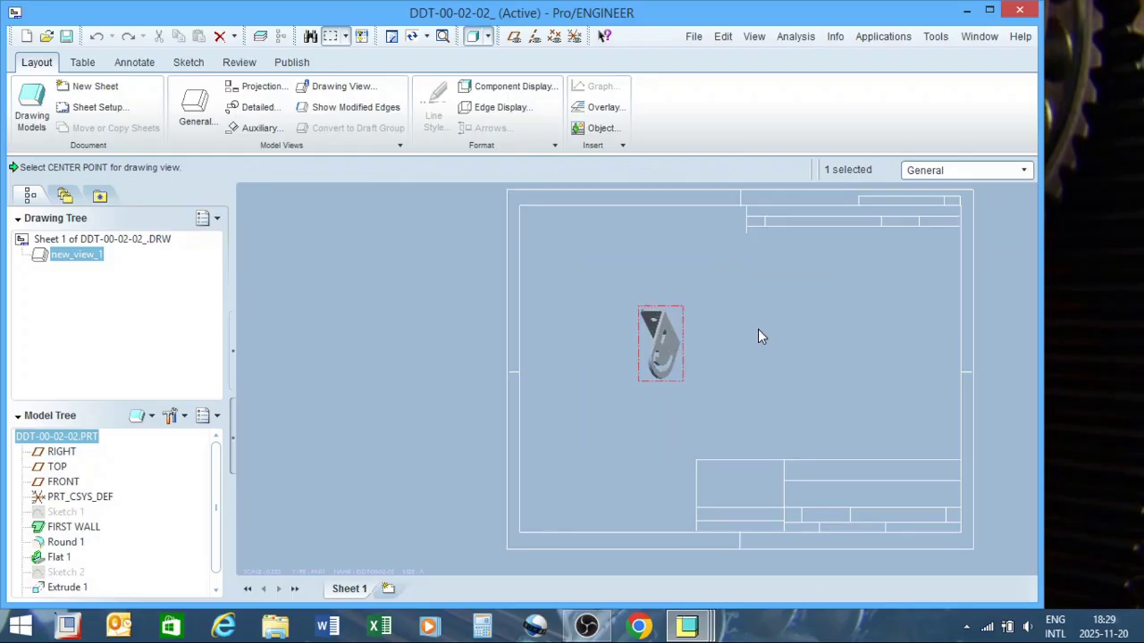
click(791, 328)
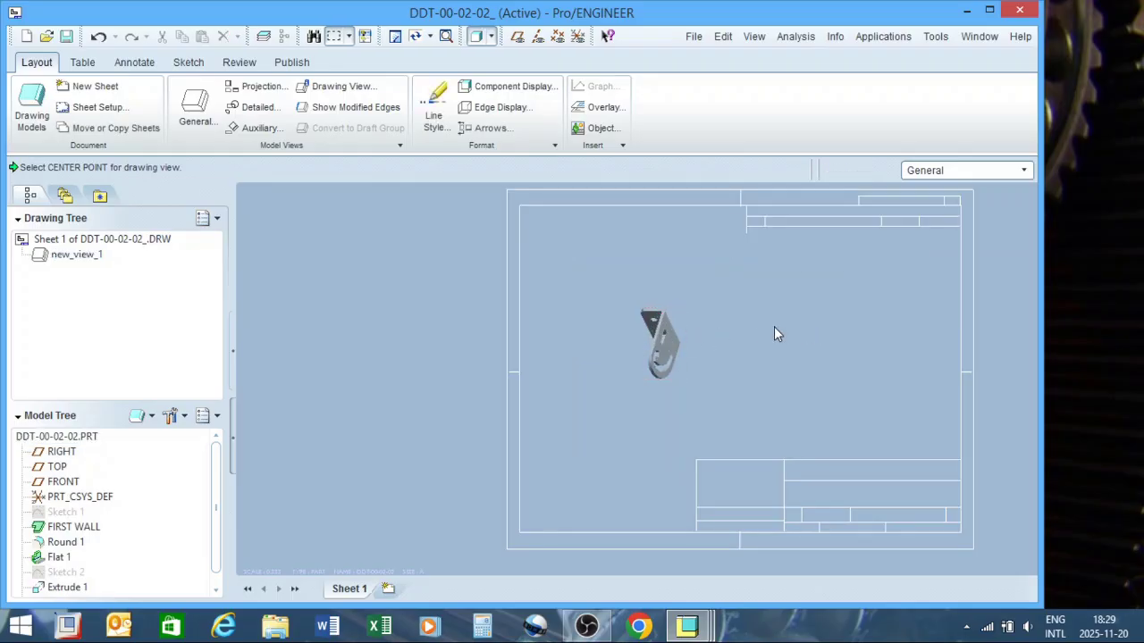
Step: Unlock view movement and move the bracket view to the upper-left area of the sheet
click(670, 333)
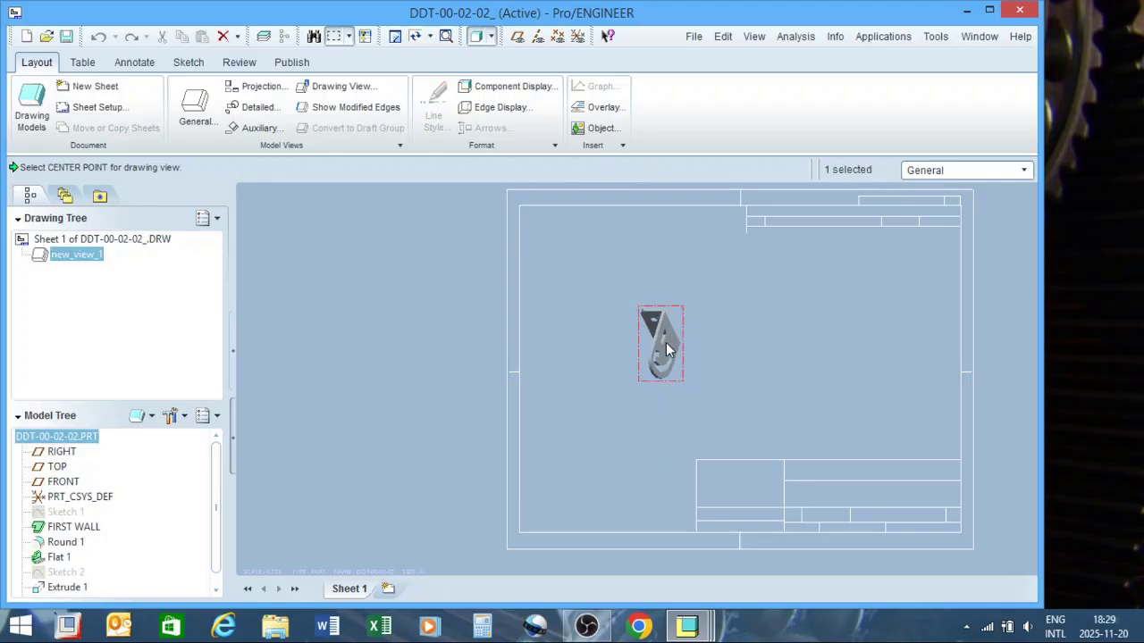
right_click(672, 348)
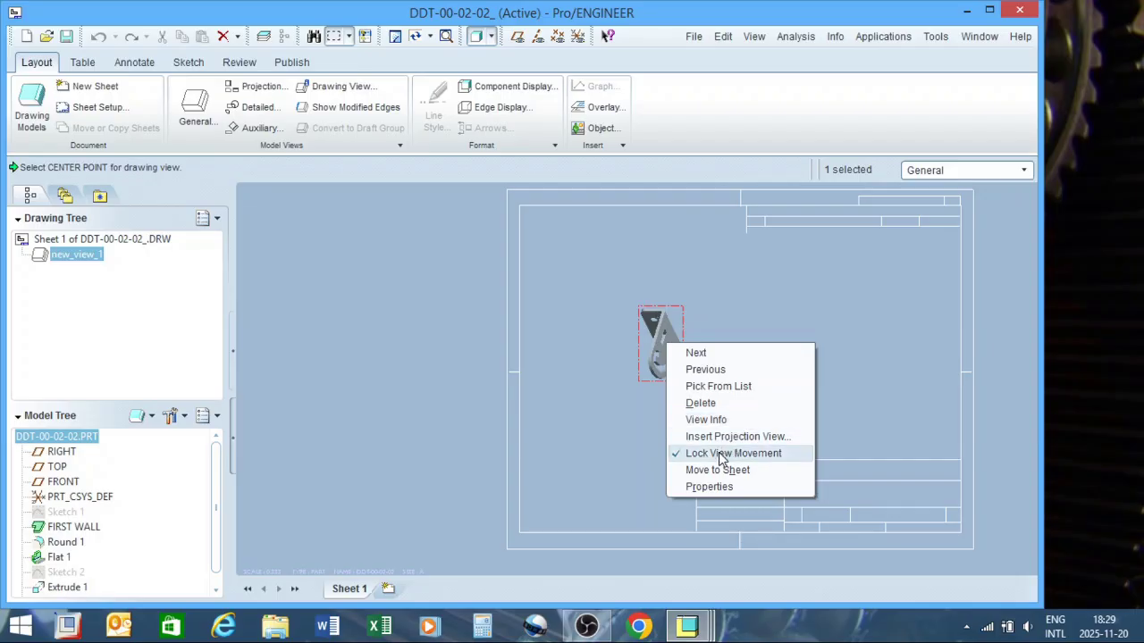
click(722, 454)
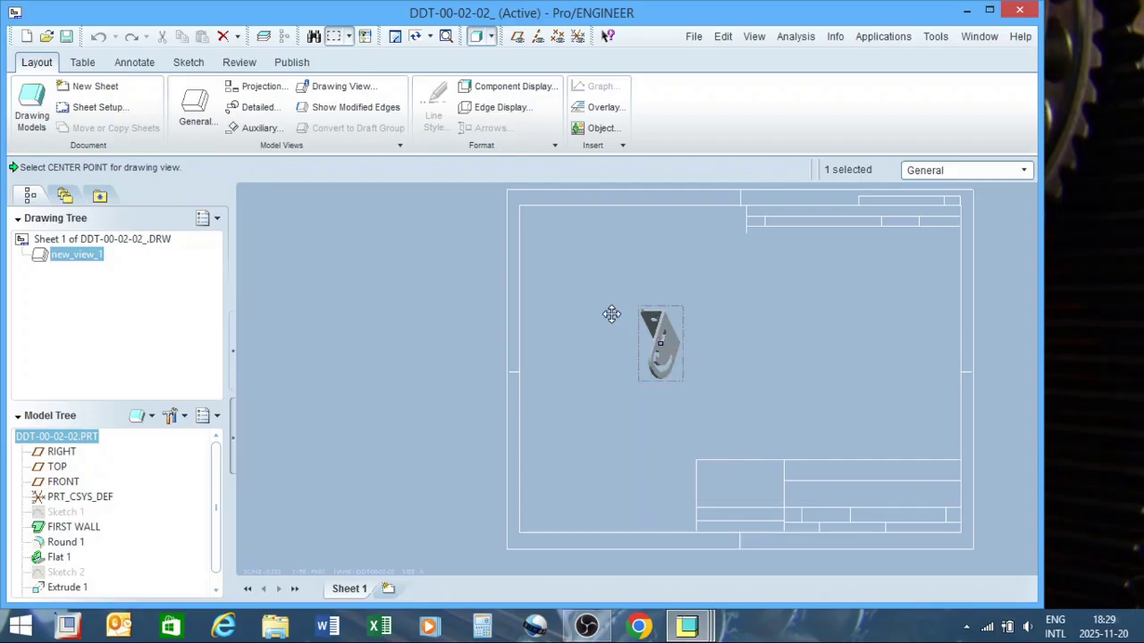
mouse_move(629, 305)
mouse_down()
mouse_move(584, 268)
mouse_move(599, 268)
mouse_move(600, 281)
mouse_up()
scroll(450, 360, down, 1)
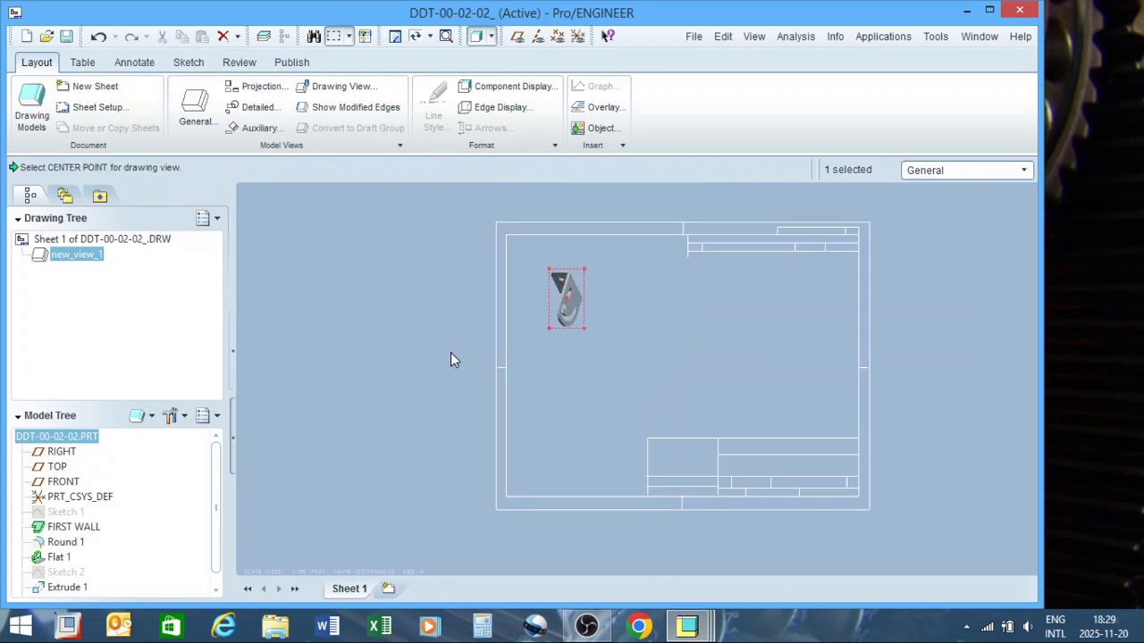
scroll(654, 333, up, 2)
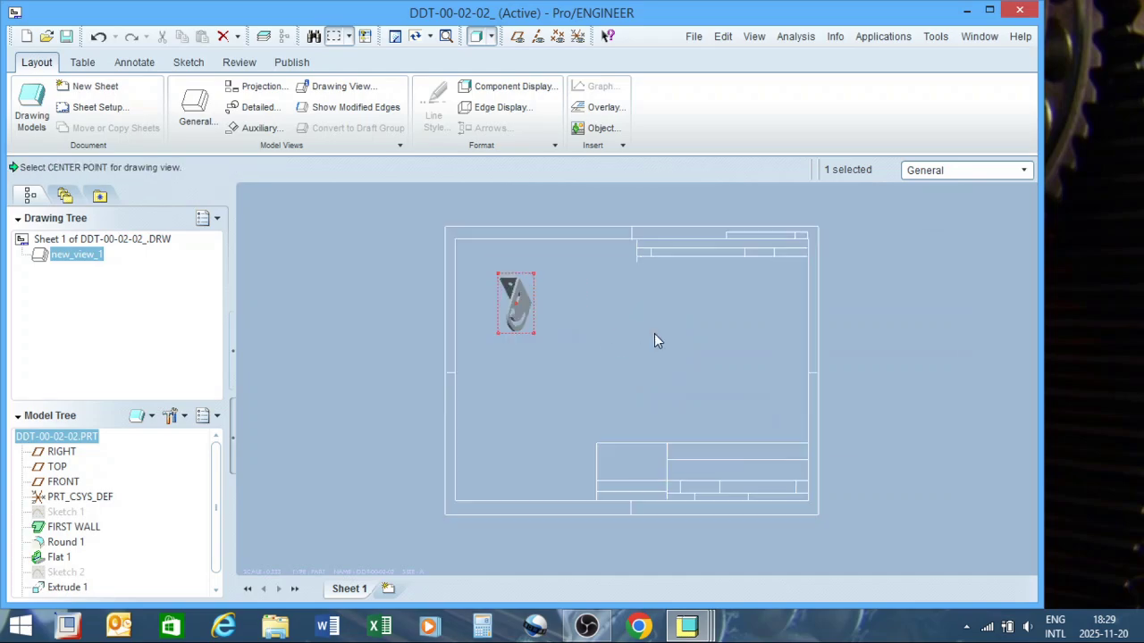
click(542, 318)
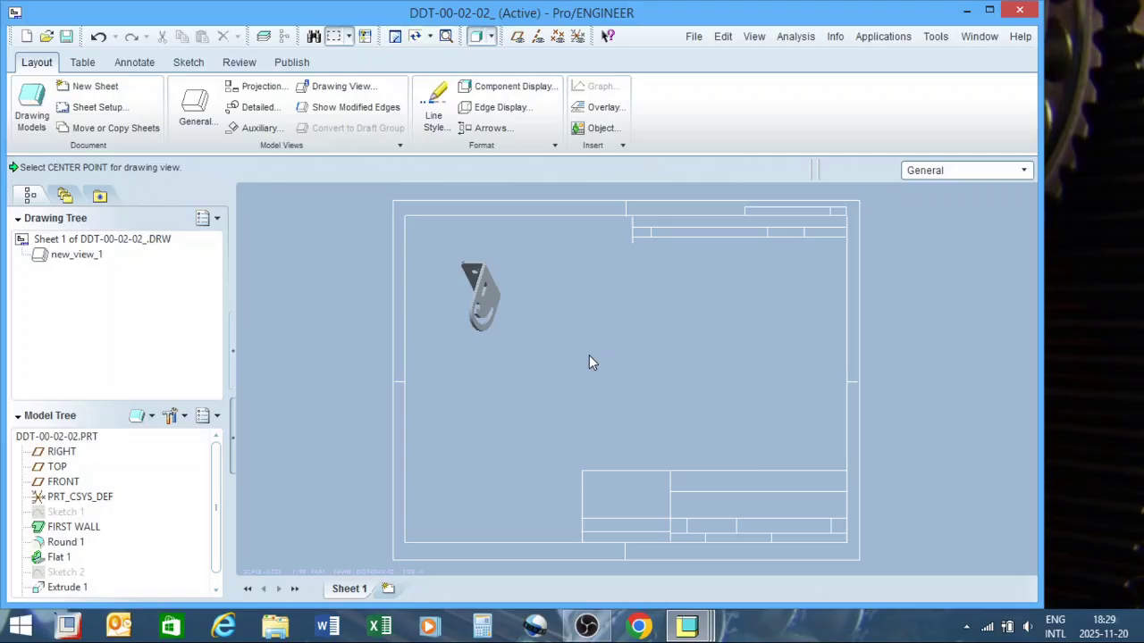
Step: Give the bracket view a custom scale of 0.750 in its view properties
click(489, 304)
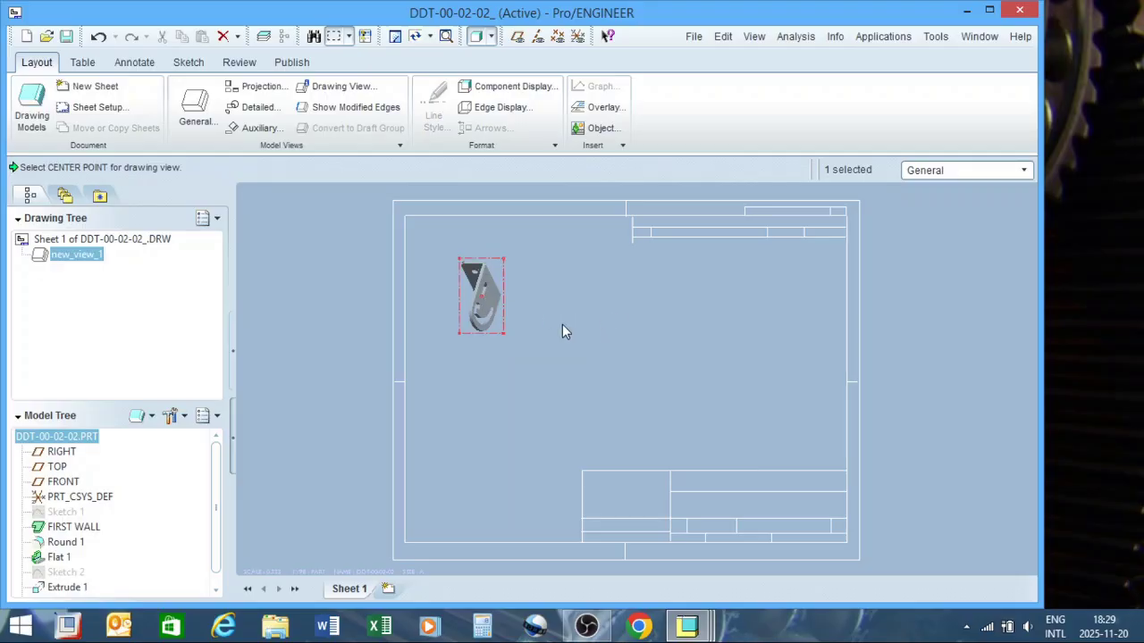
right_click(483, 306)
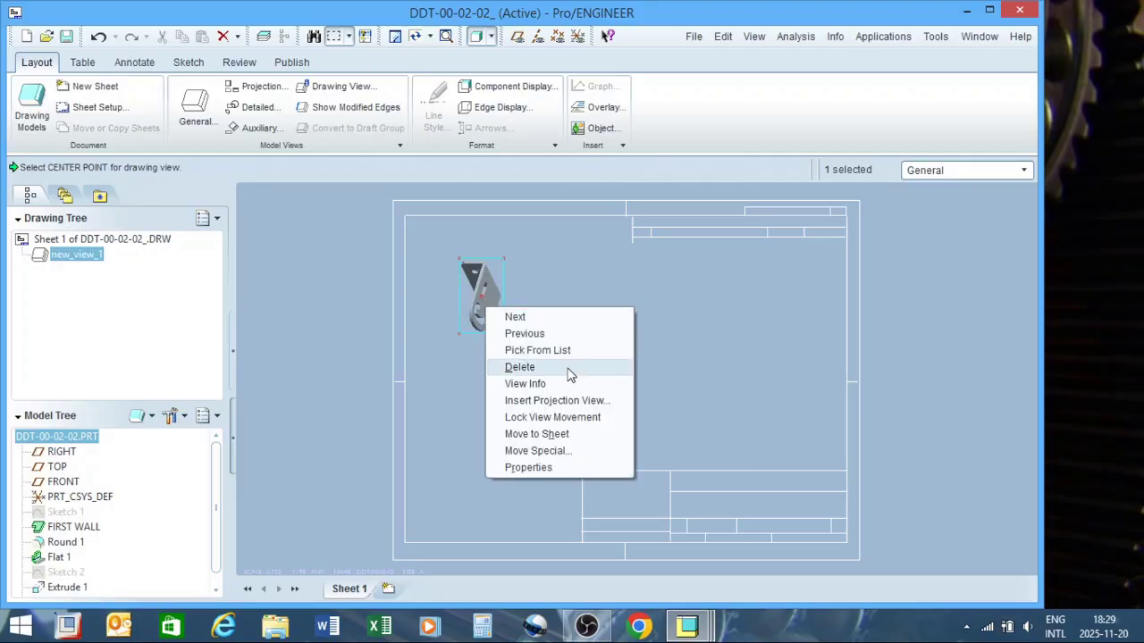
click(561, 464)
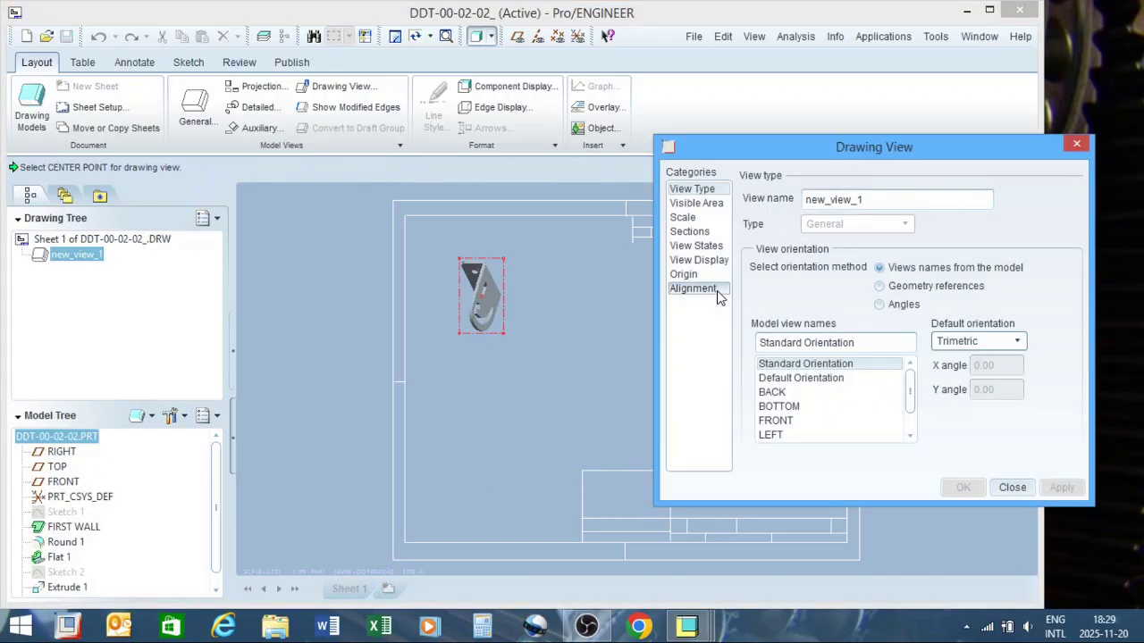
click(688, 217)
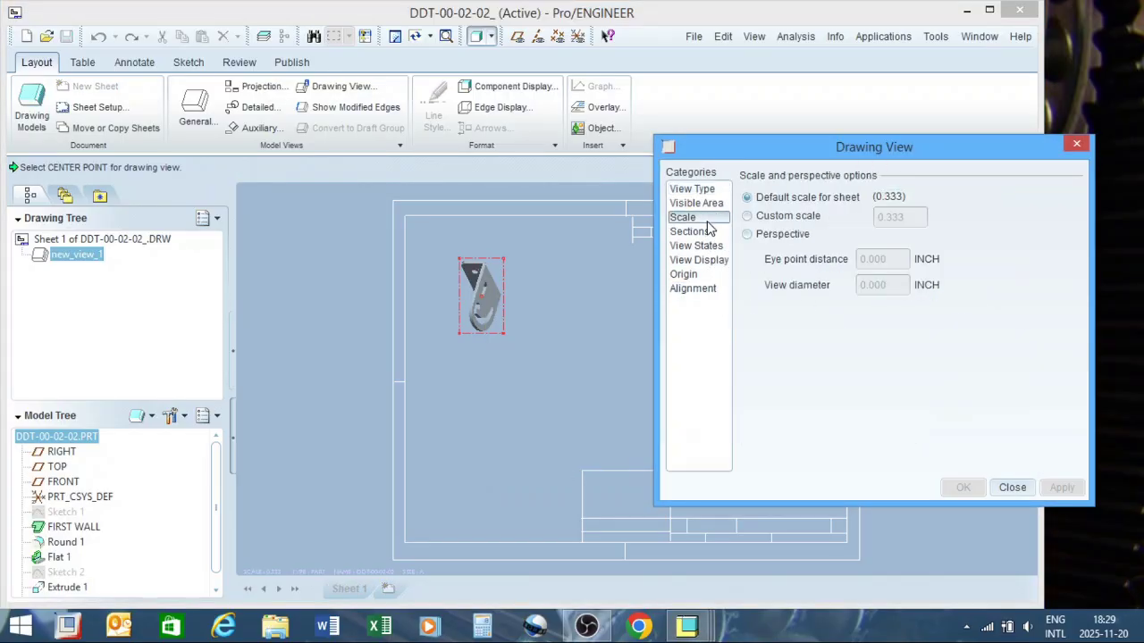
click(764, 222)
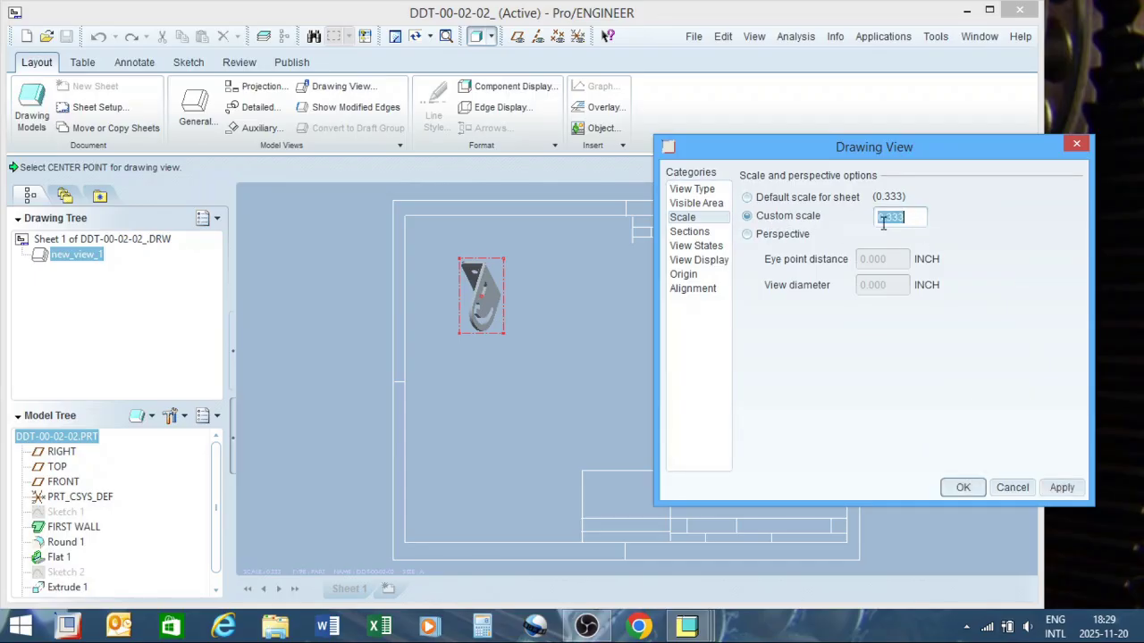
text(1)
drag(891, 216, 868, 219)
click(1061, 487)
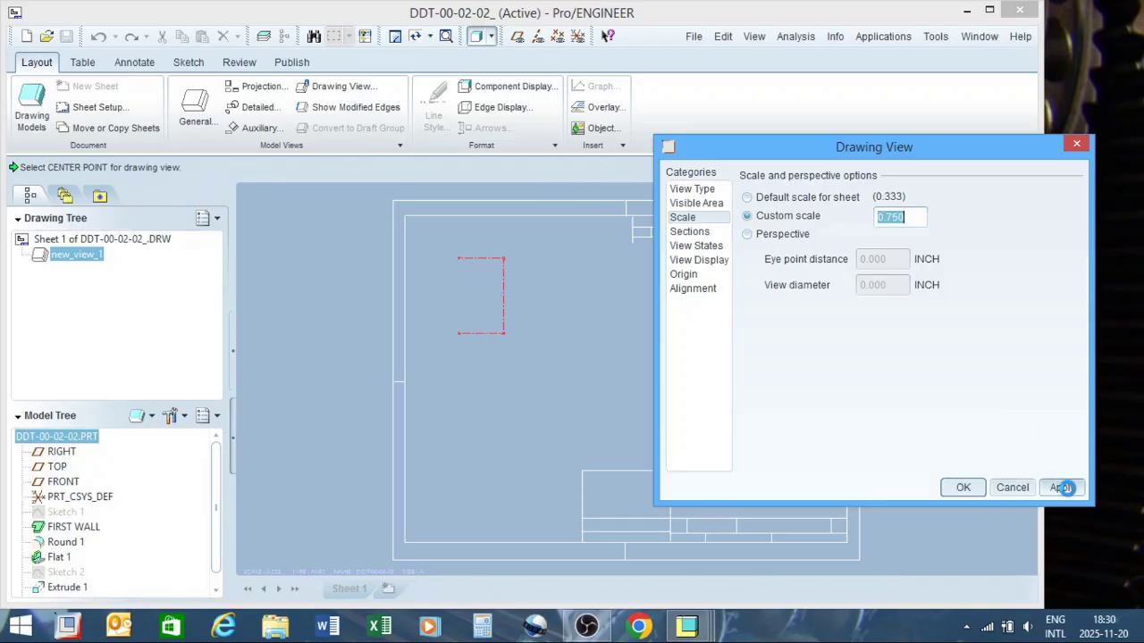
click(1012, 490)
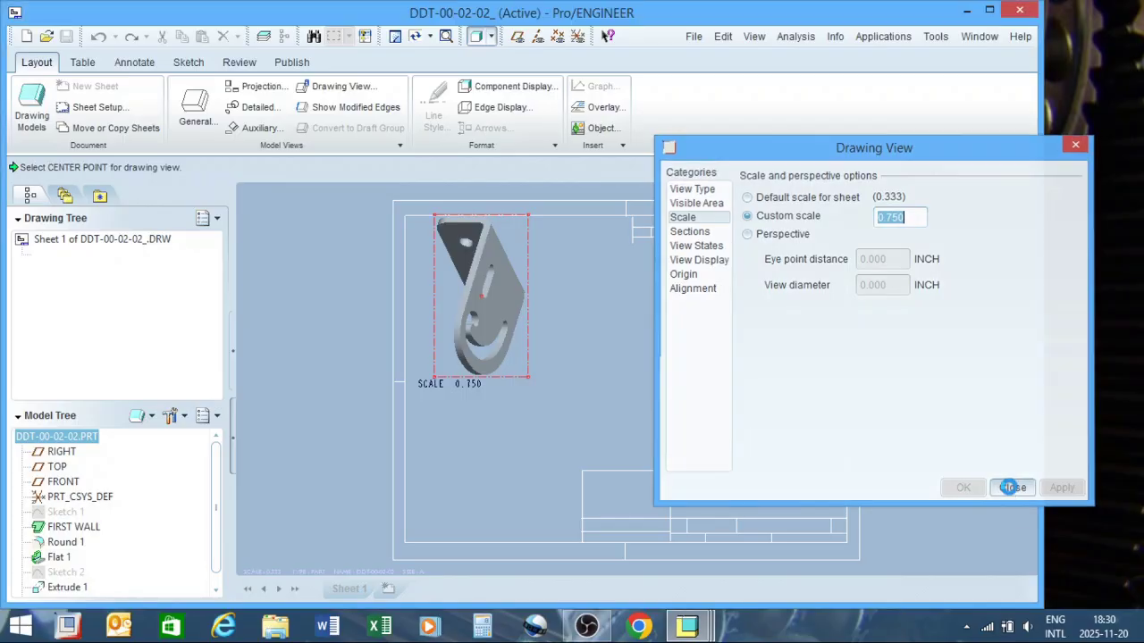
Step: Move the enlarged bracket view down into the lower-left corner of the sheet, beside the title block
click(506, 306)
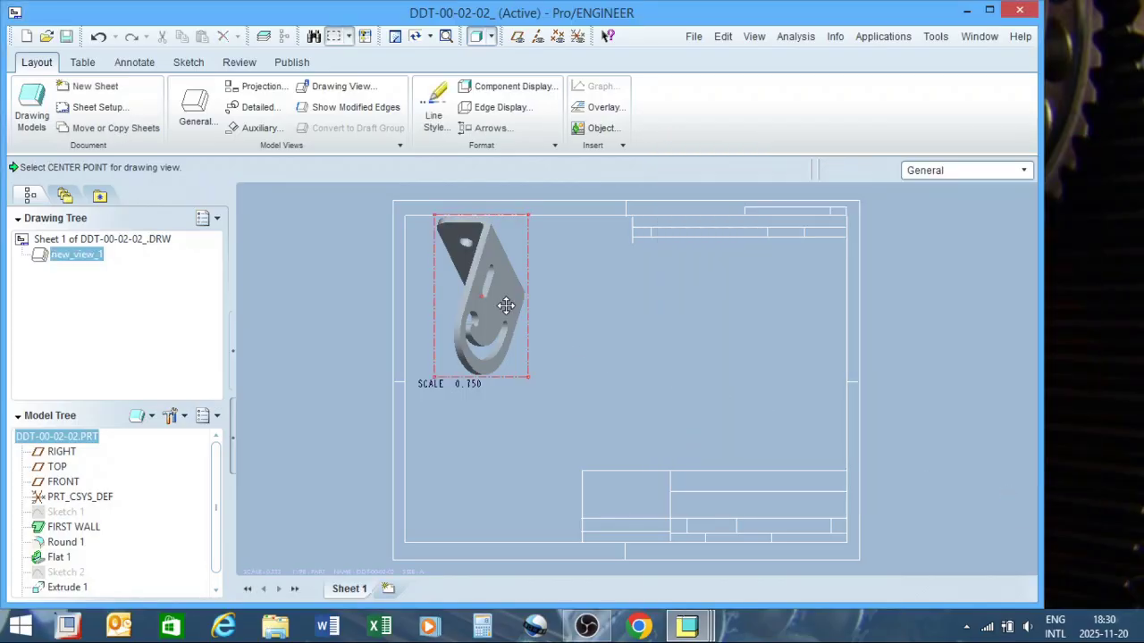
mouse_move(497, 309)
mouse_down()
mouse_move(516, 395)
mouse_move(507, 453)
mouse_up()
click(615, 391)
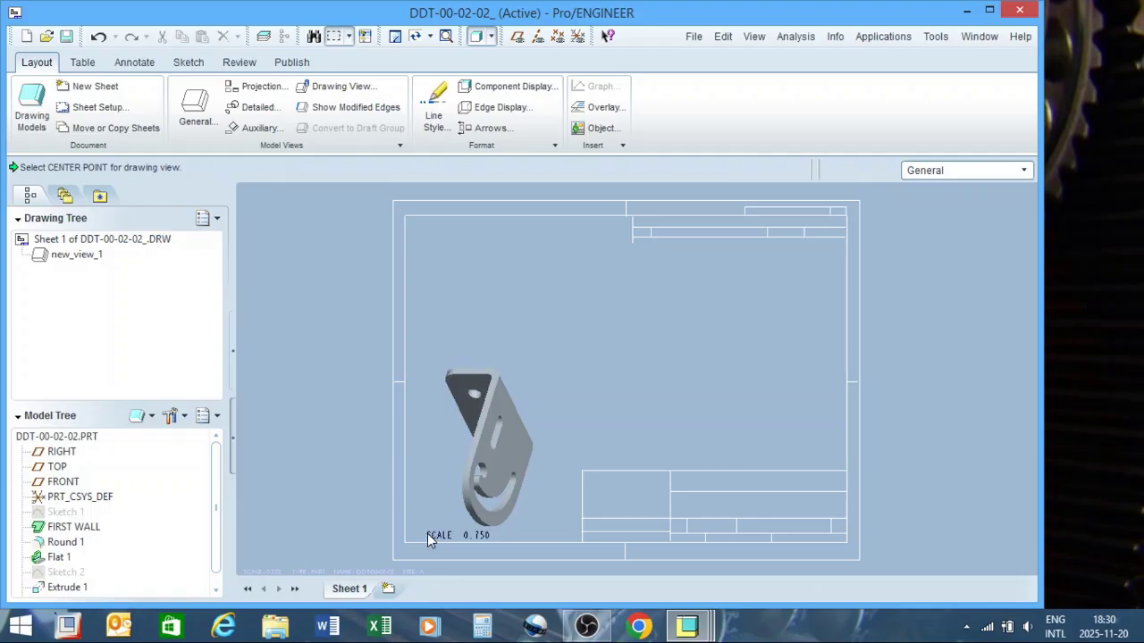
Step: Delete the scale note below the bracket view
click(136, 64)
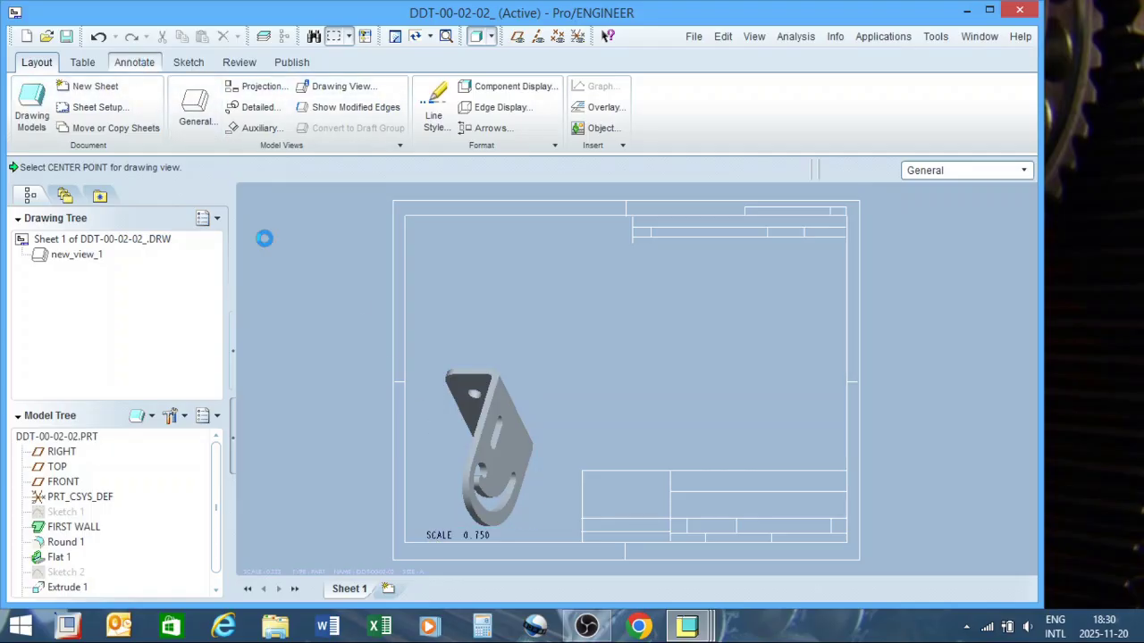
click(456, 534)
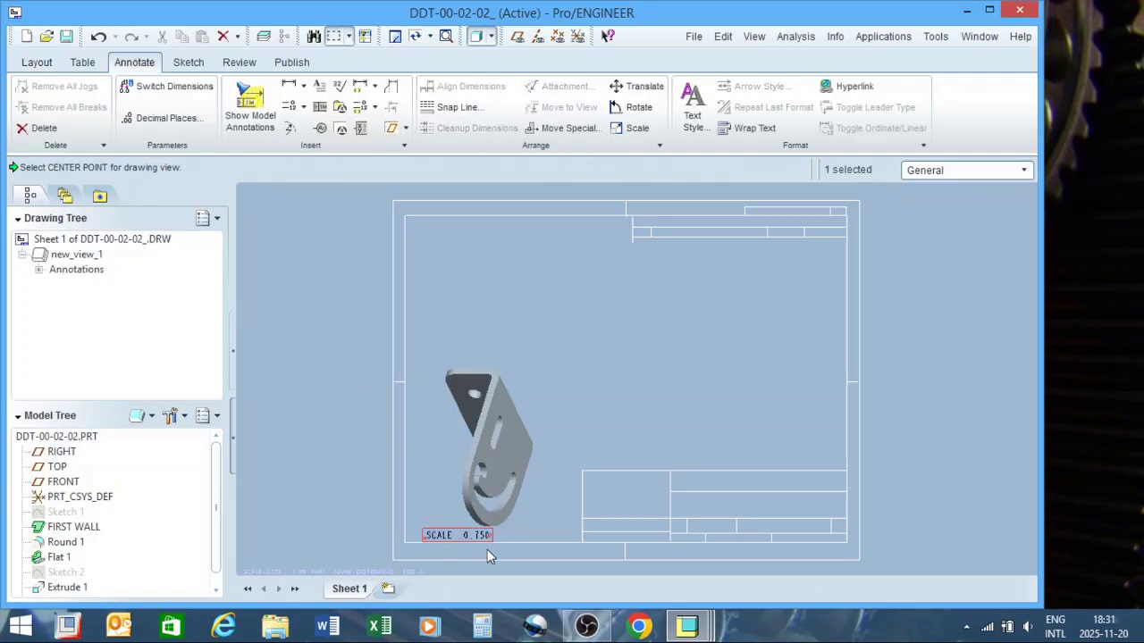
key(Delete)
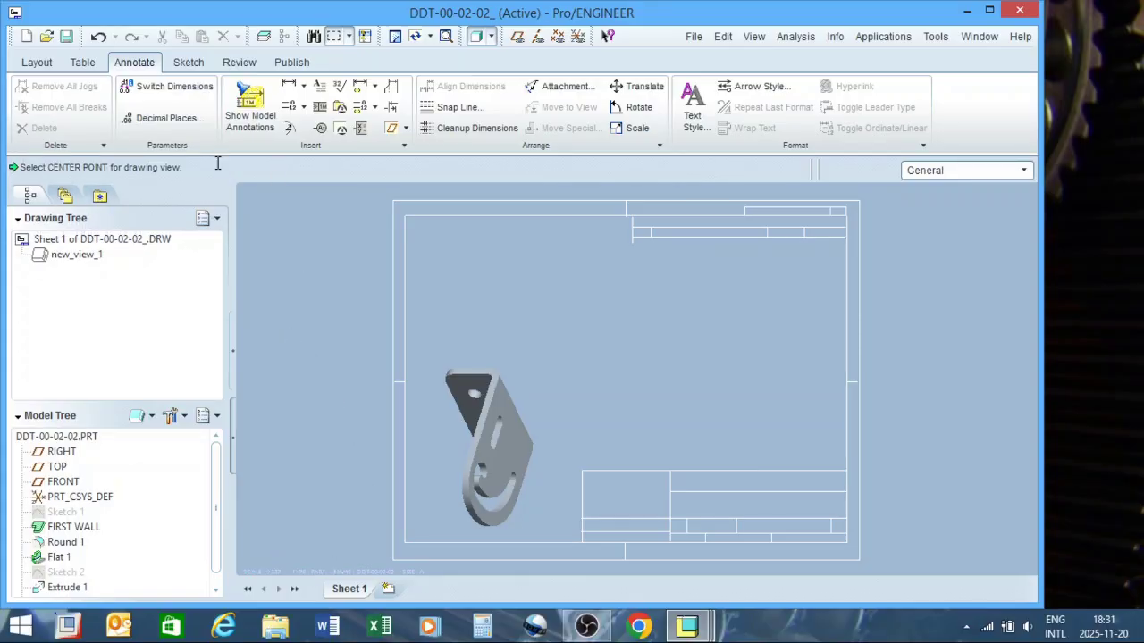
Step: Insert a general view of the bracket near the middle of the sheet and apply the RIGHT model orientation
click(37, 63)
right_click(665, 362)
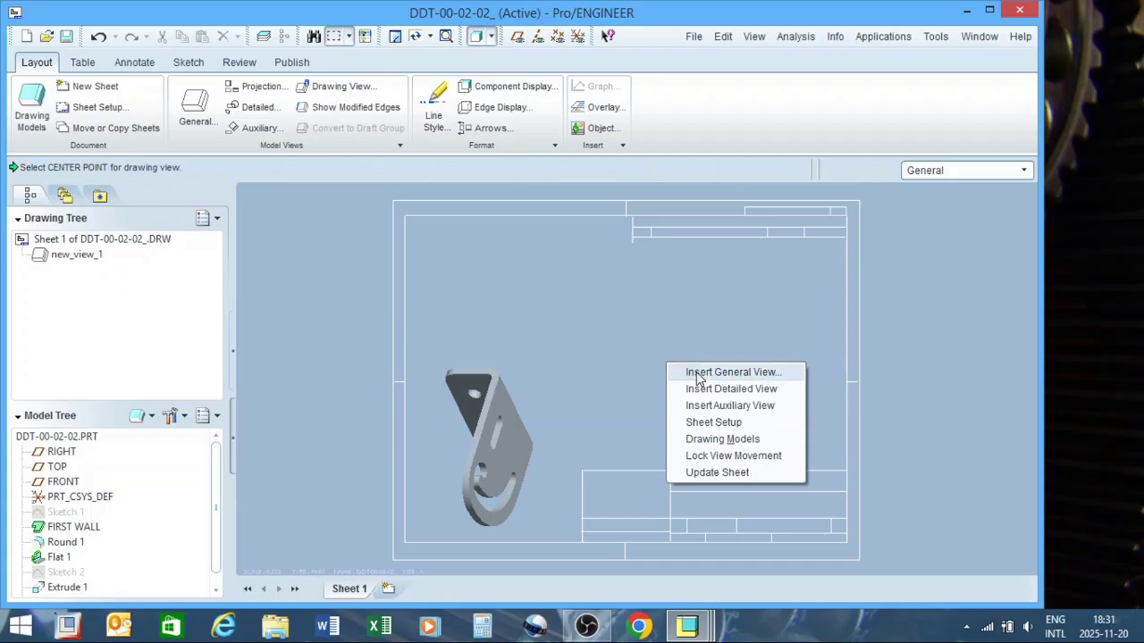
click(701, 374)
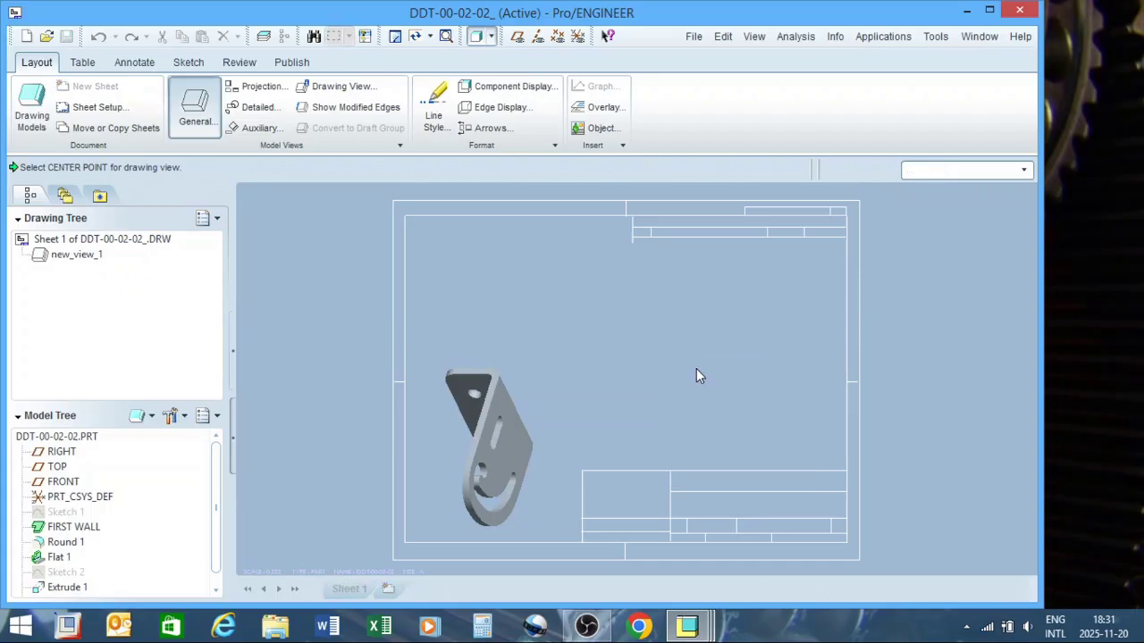
click(641, 334)
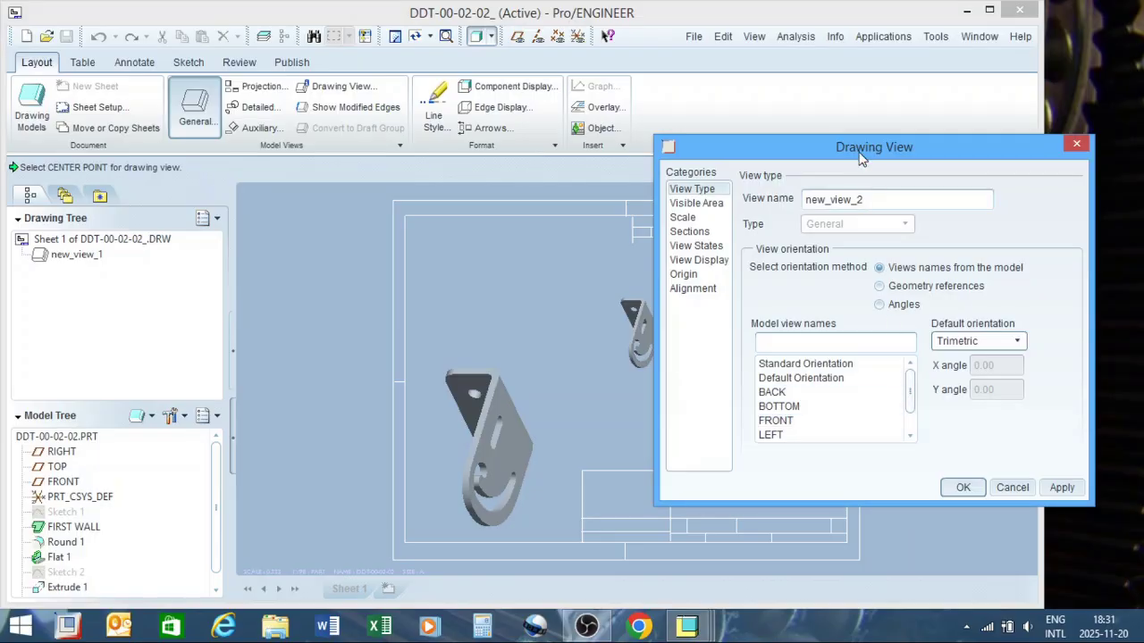
scroll(911, 406, down, 1)
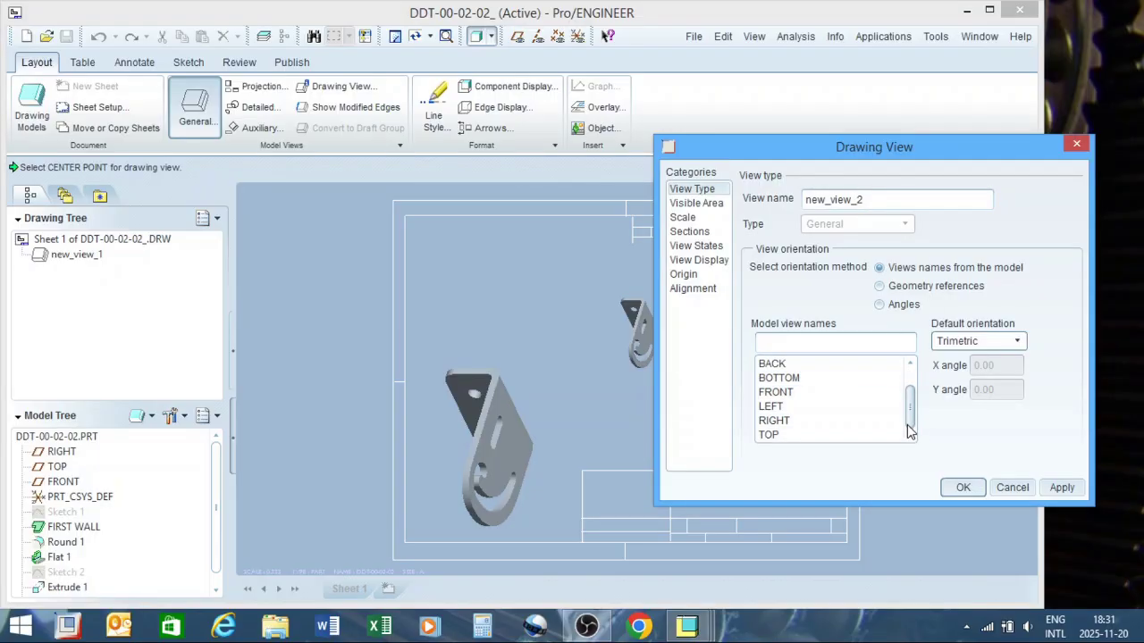
click(795, 422)
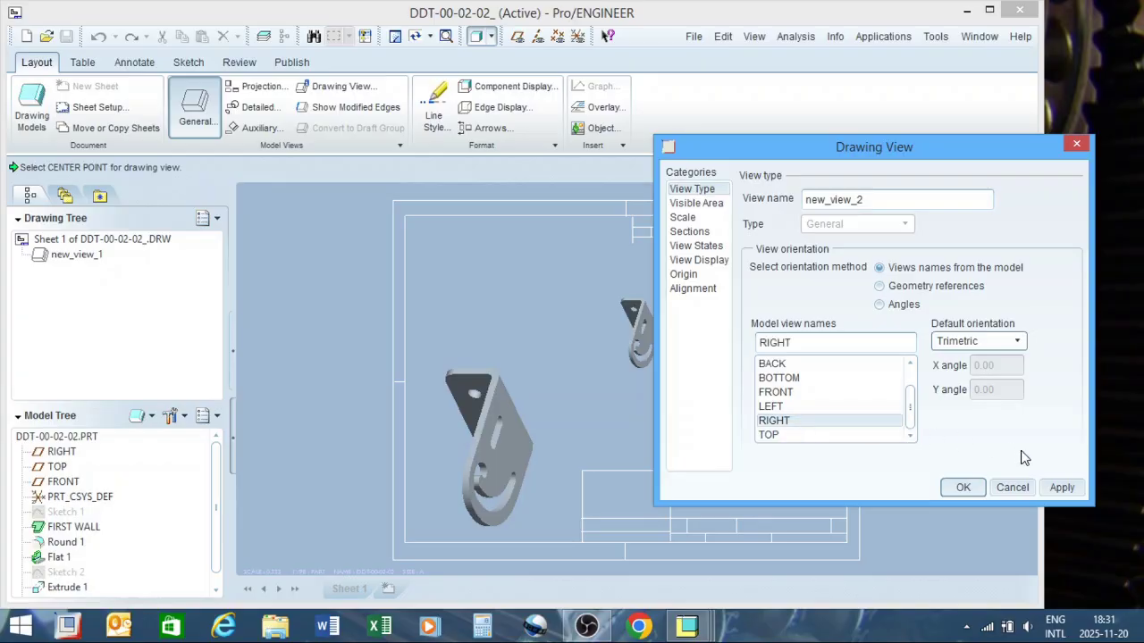
click(1061, 487)
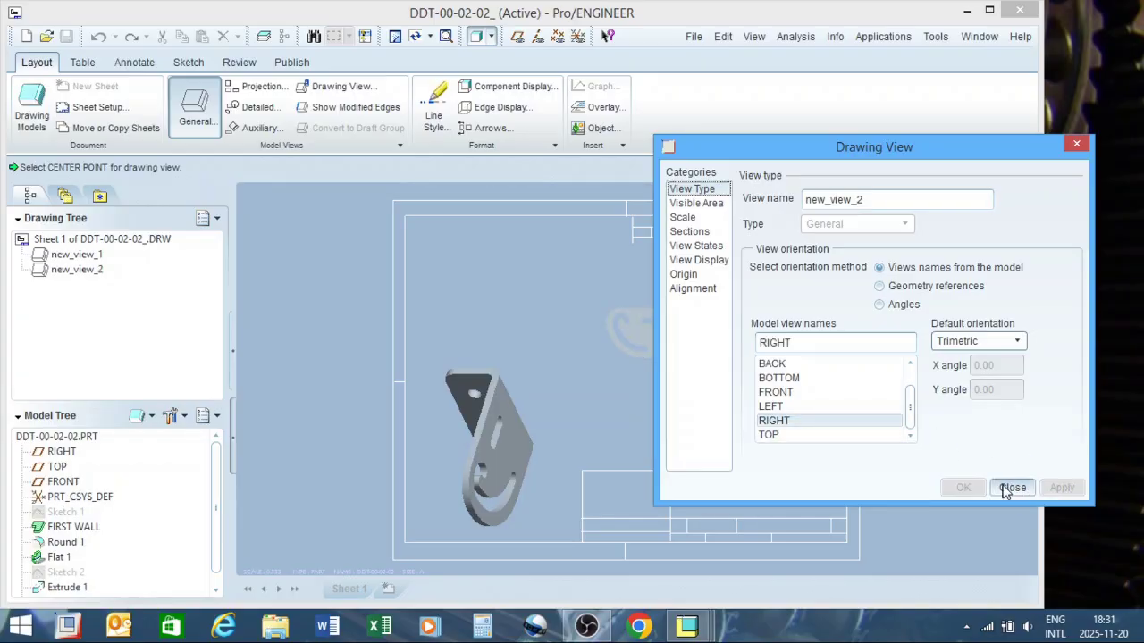
Step: Set the new bracket view's display style to No Hidden and finish its view properties
mouse_move(814, 154)
mouse_down()
mouse_move(878, 157)
mouse_move(864, 168)
mouse_up()
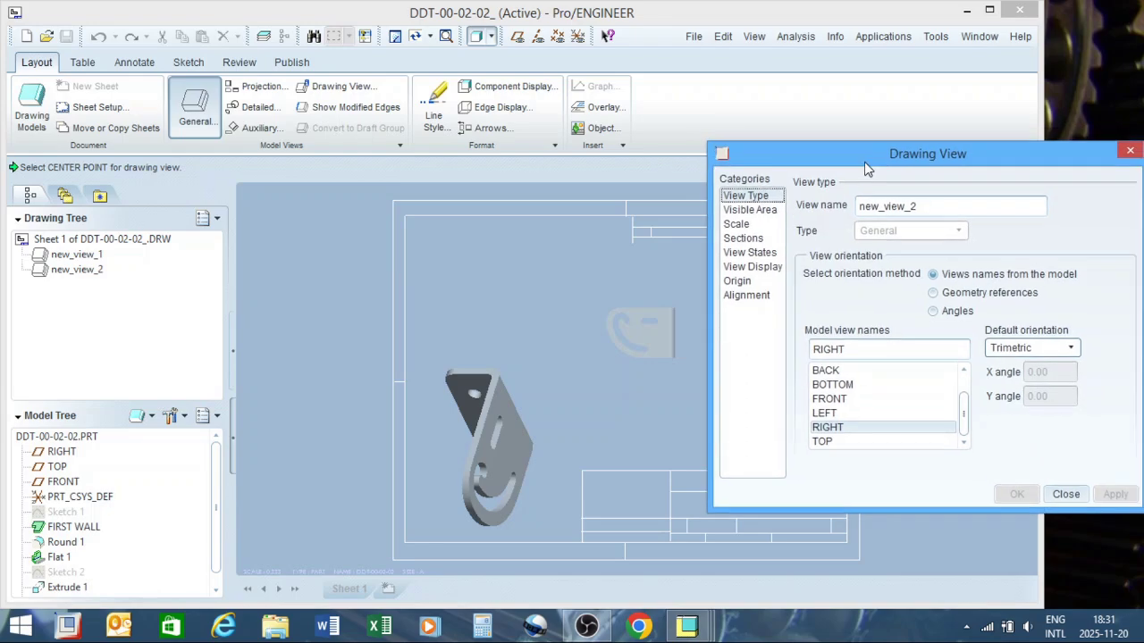
mouse_move(635, 334)
middle_down()
mouse_move(334, 401)
mouse_move(448, 391)
mouse_move(476, 368)
middle_up()
scroll(475, 368, up, 2)
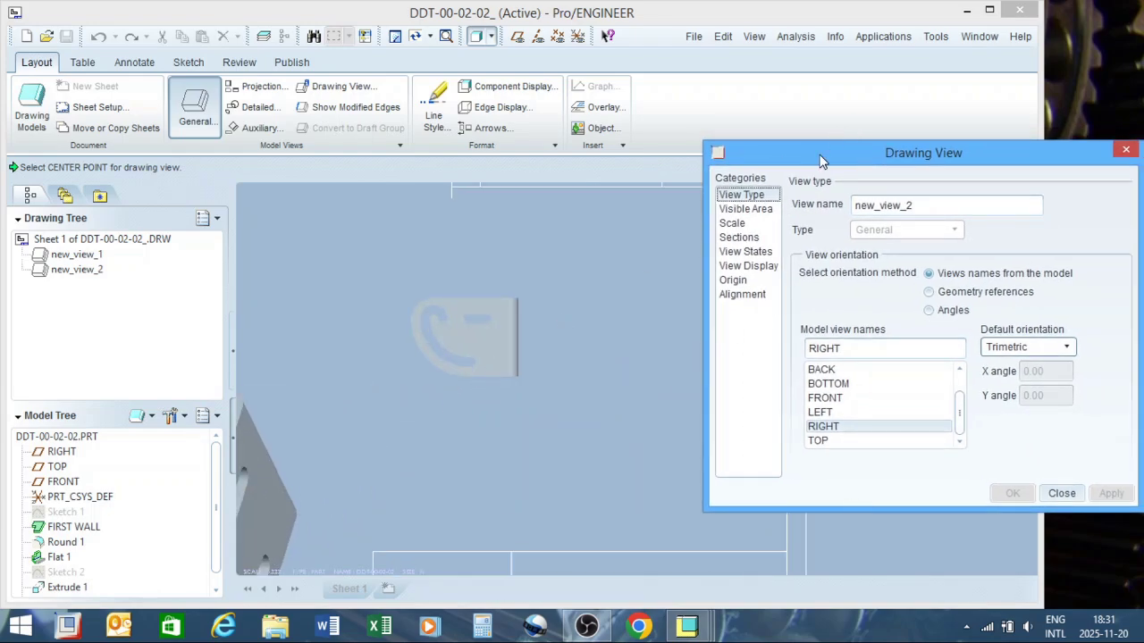
drag(818, 154, 730, 92)
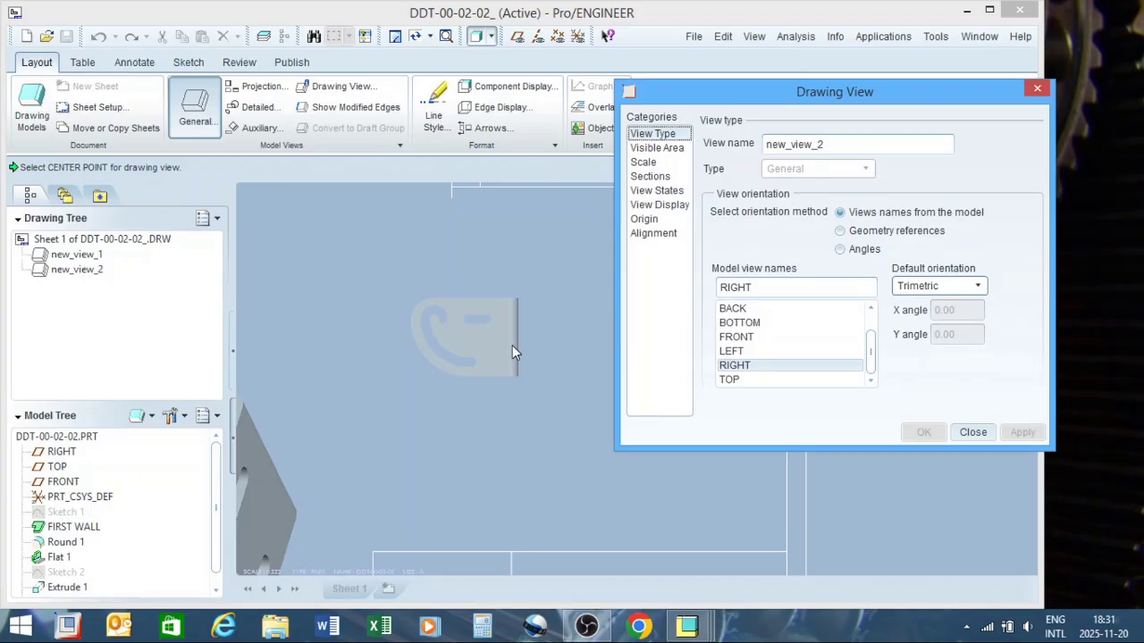
click(683, 209)
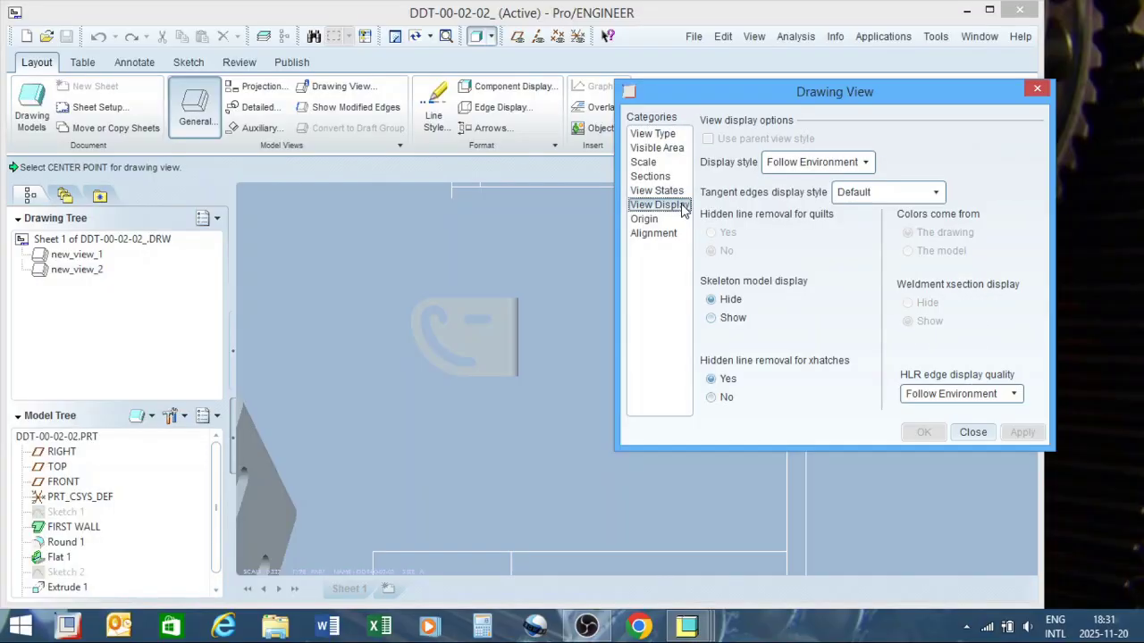
click(864, 163)
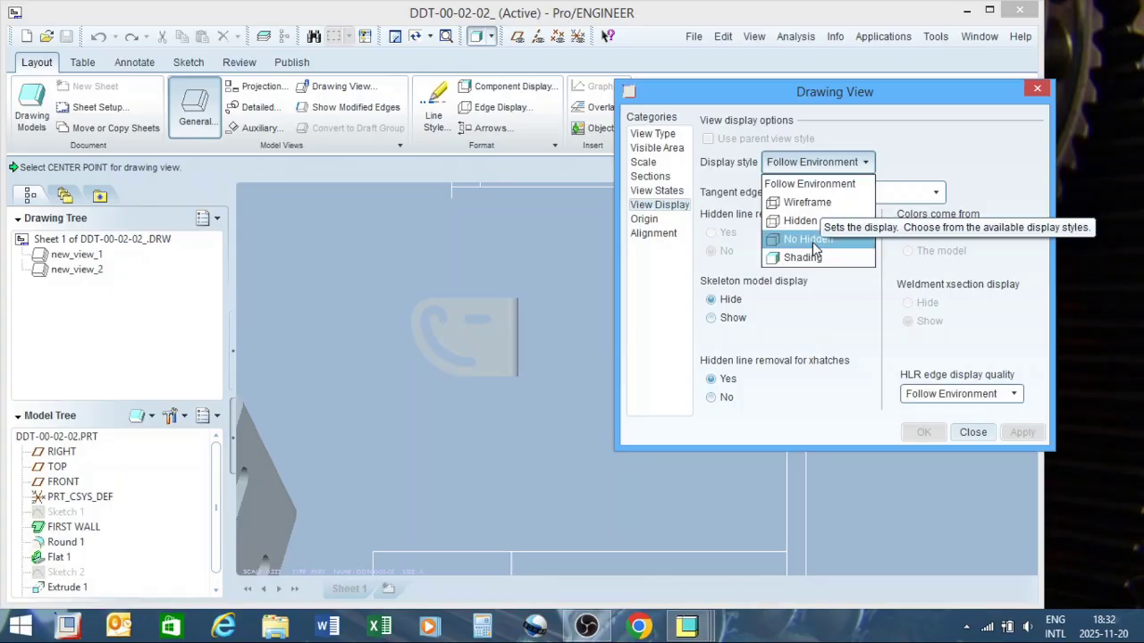
click(807, 239)
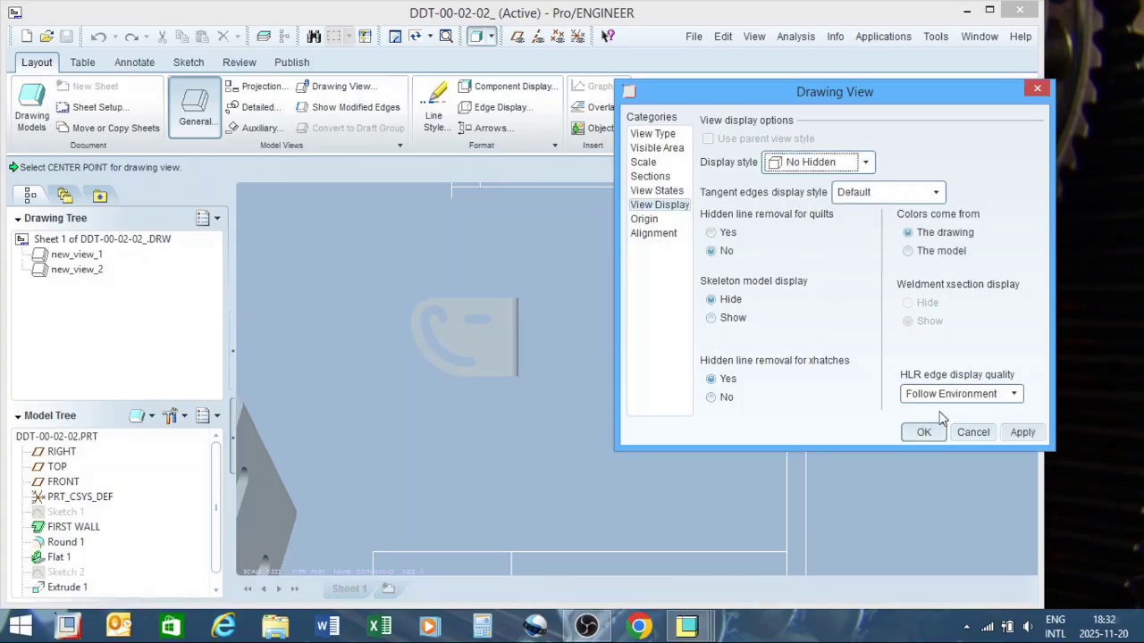
click(1020, 430)
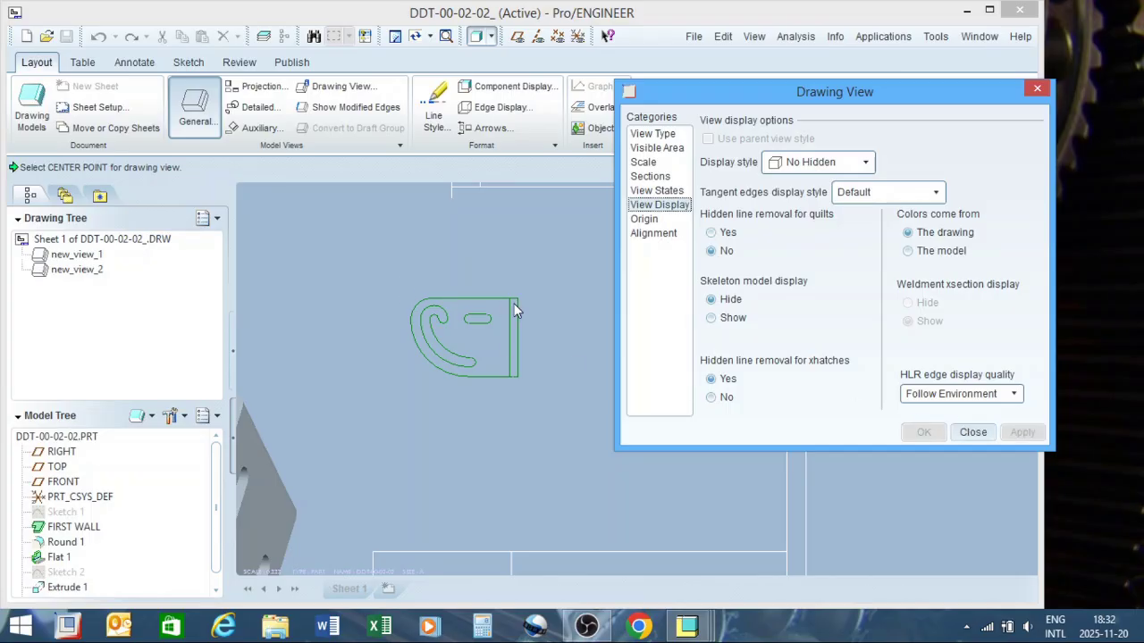
click(976, 436)
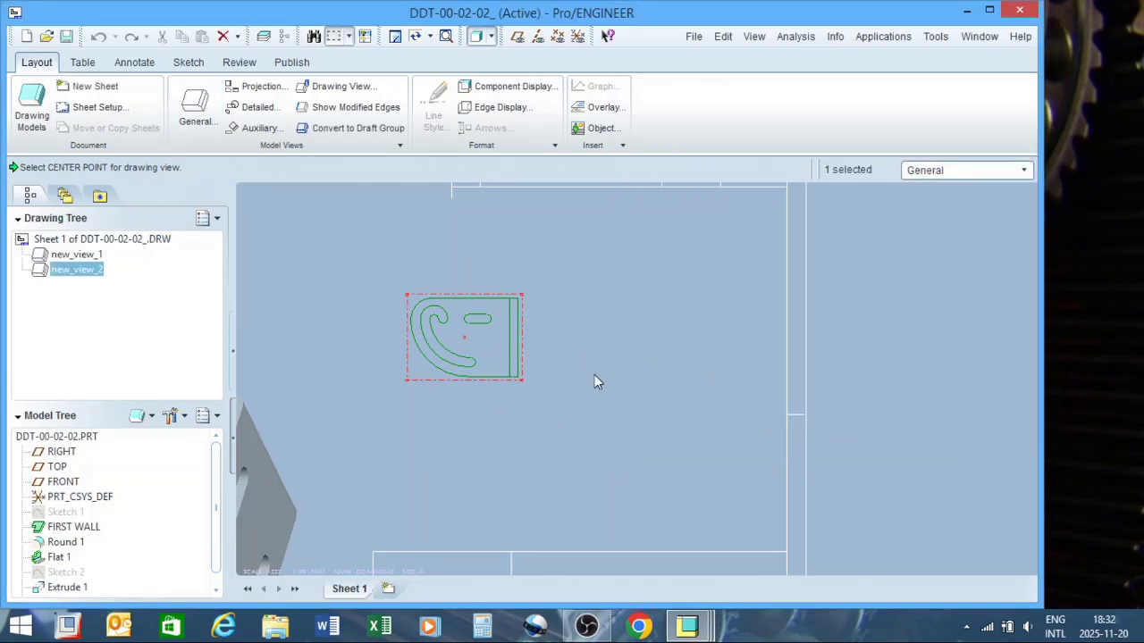
Step: Move the RIGHT-oriented view to the upper middle of the sheet, above the shaded view
scroll(753, 414, down, 2)
scroll(601, 408, up, 1)
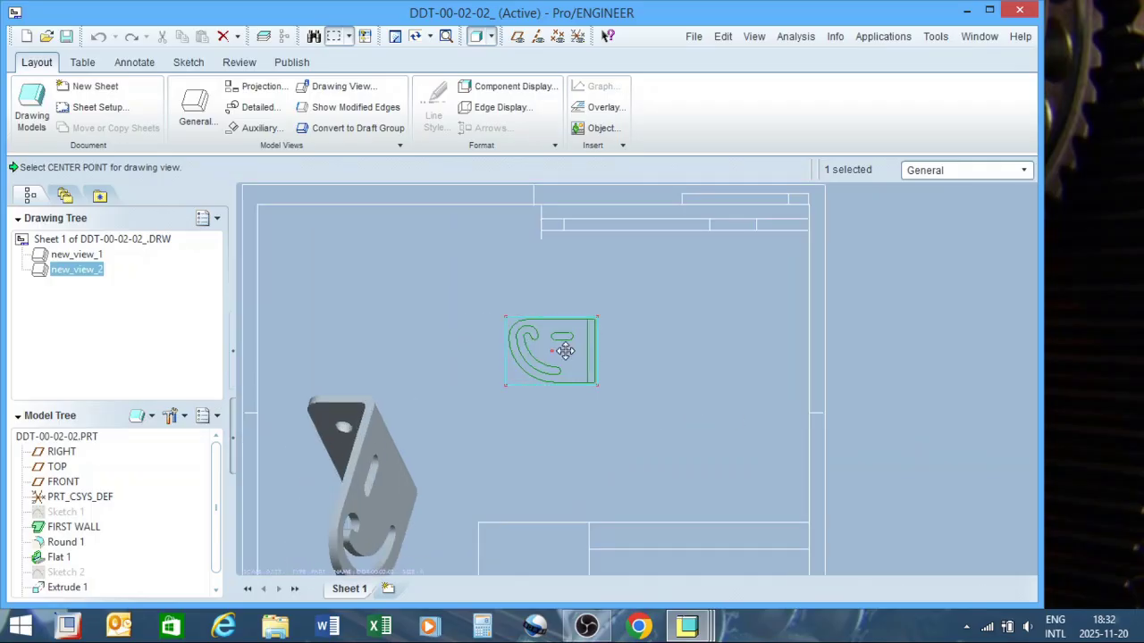
drag(566, 350, 497, 302)
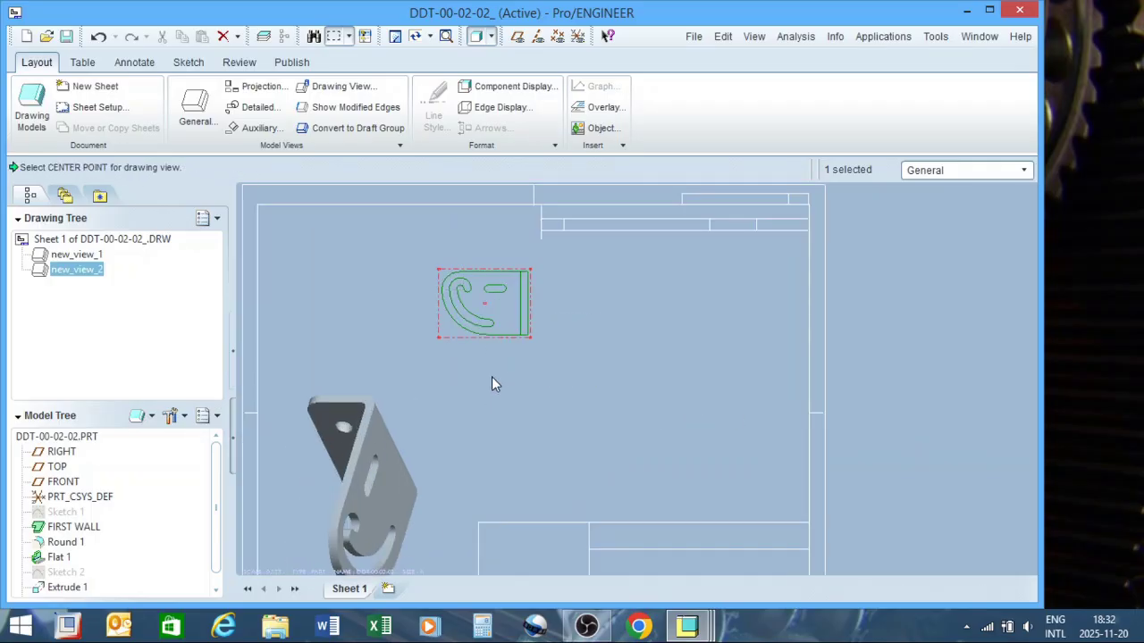
click(650, 342)
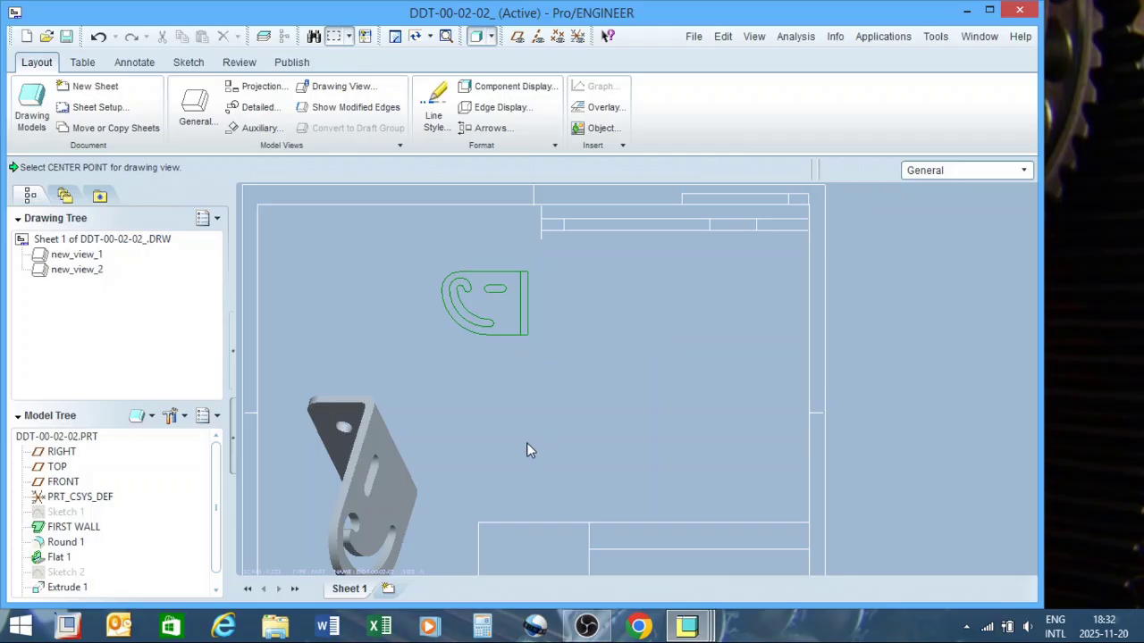
Step: Set the drawing sheet's scale to 0.6
scroll(703, 384, up, 1)
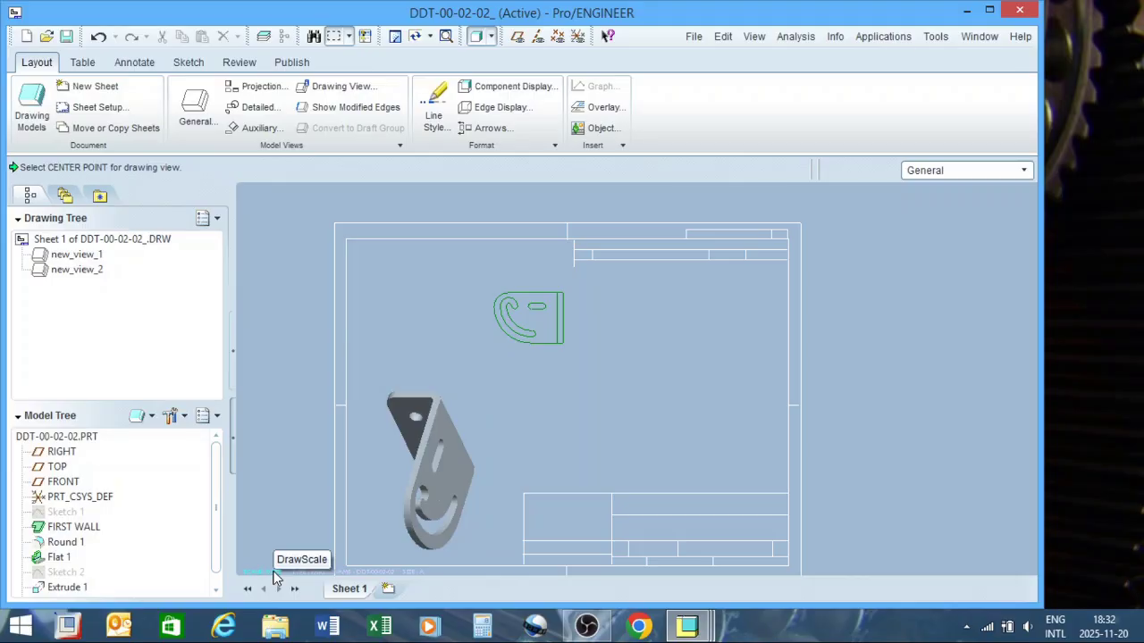
double_click(274, 572)
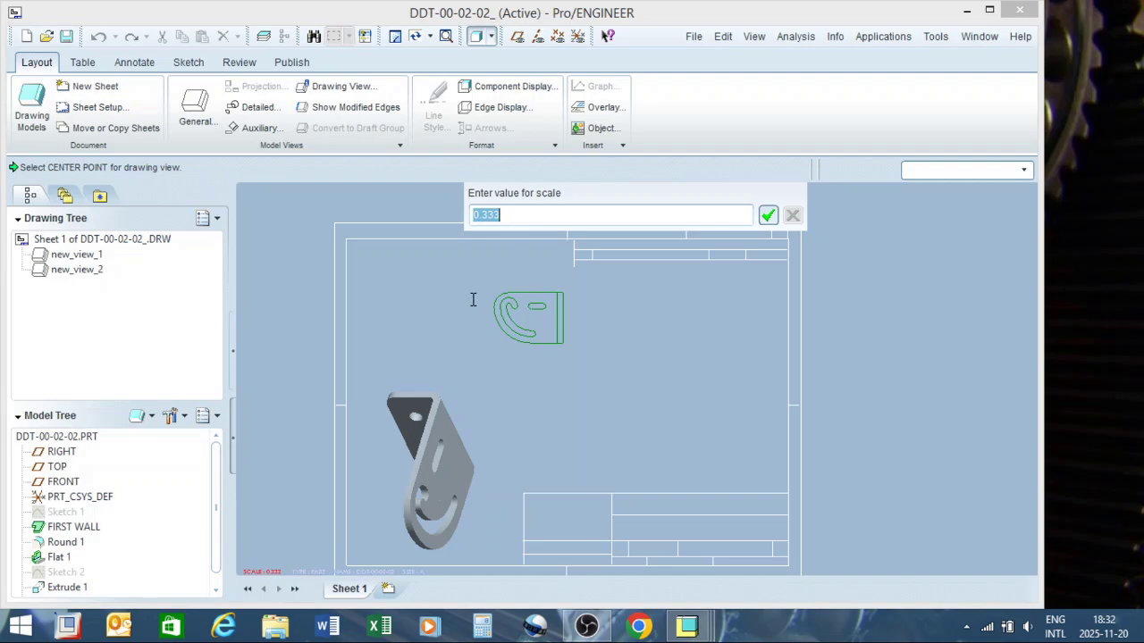
text(0.6)
key(Return)
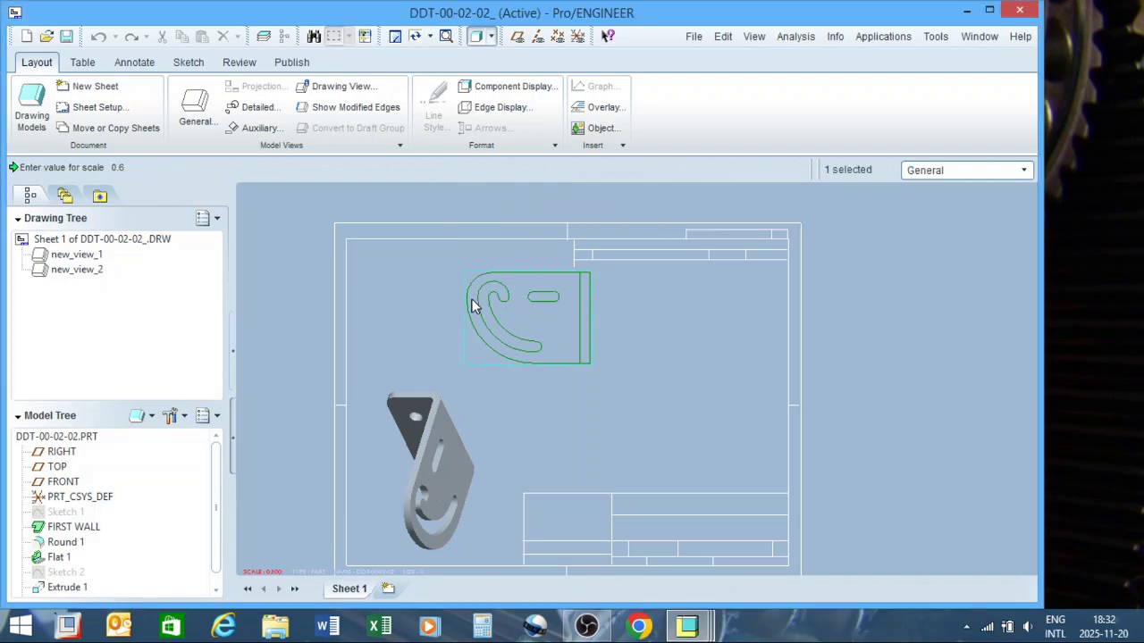
Step: Shift the enlarged RIGHT-oriented view slightly down to leave more space below the sheet's upper border
click(532, 313)
drag(533, 313, 527, 322)
click(699, 336)
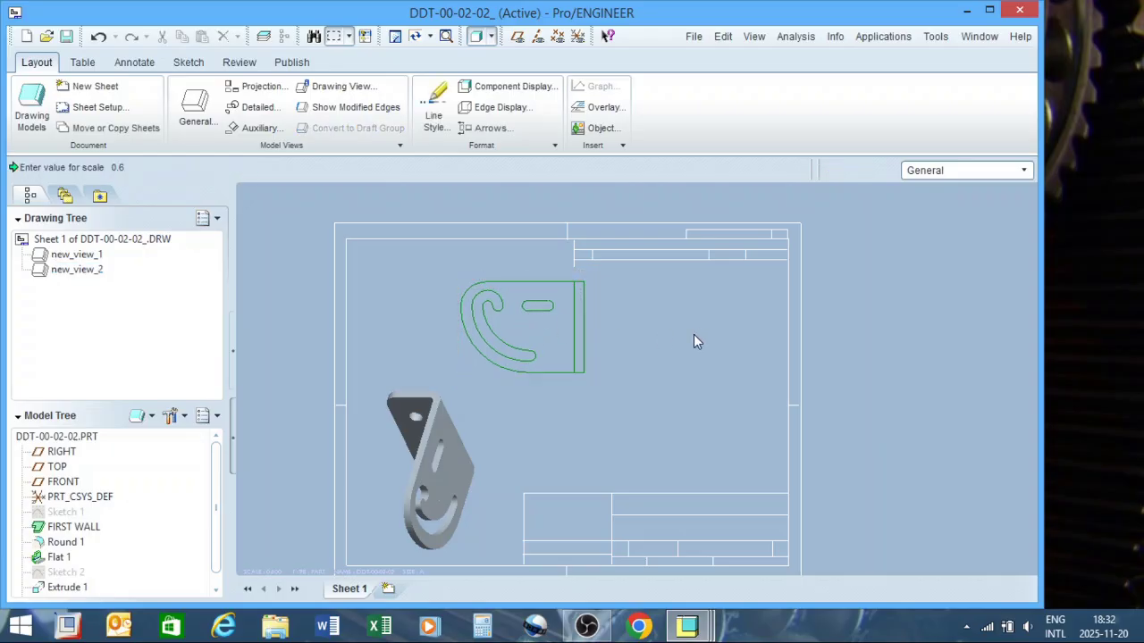
click(548, 340)
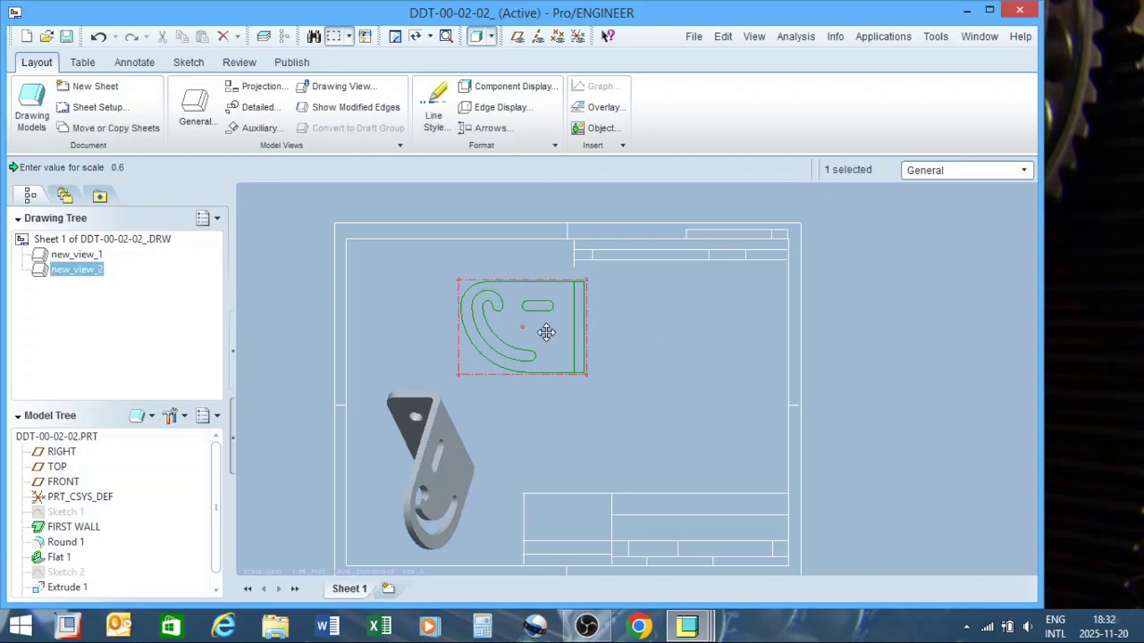
click(551, 391)
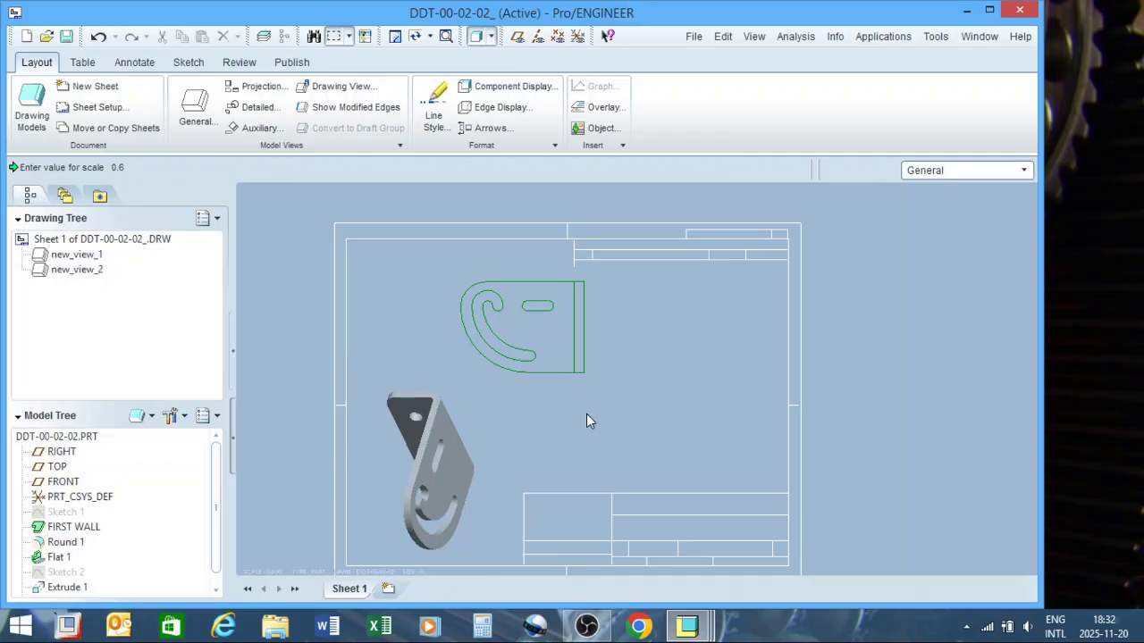
drag(534, 330, 534, 350)
click(670, 351)
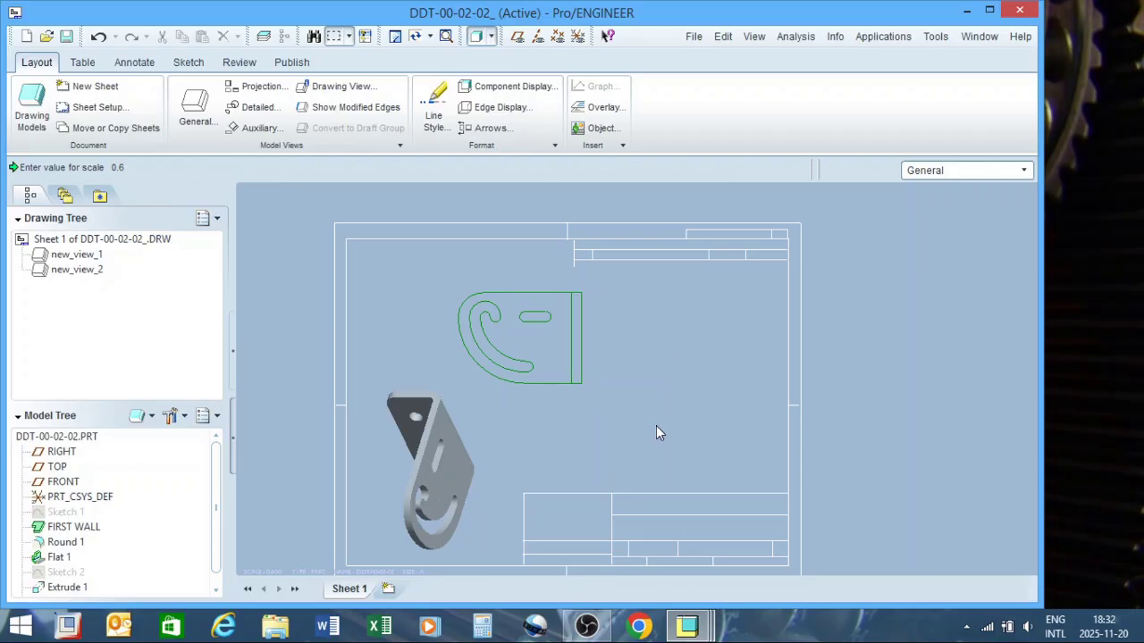
Step: Insert a projection view to the right of the RIGHT-oriented view, near the sheet's right border
click(563, 353)
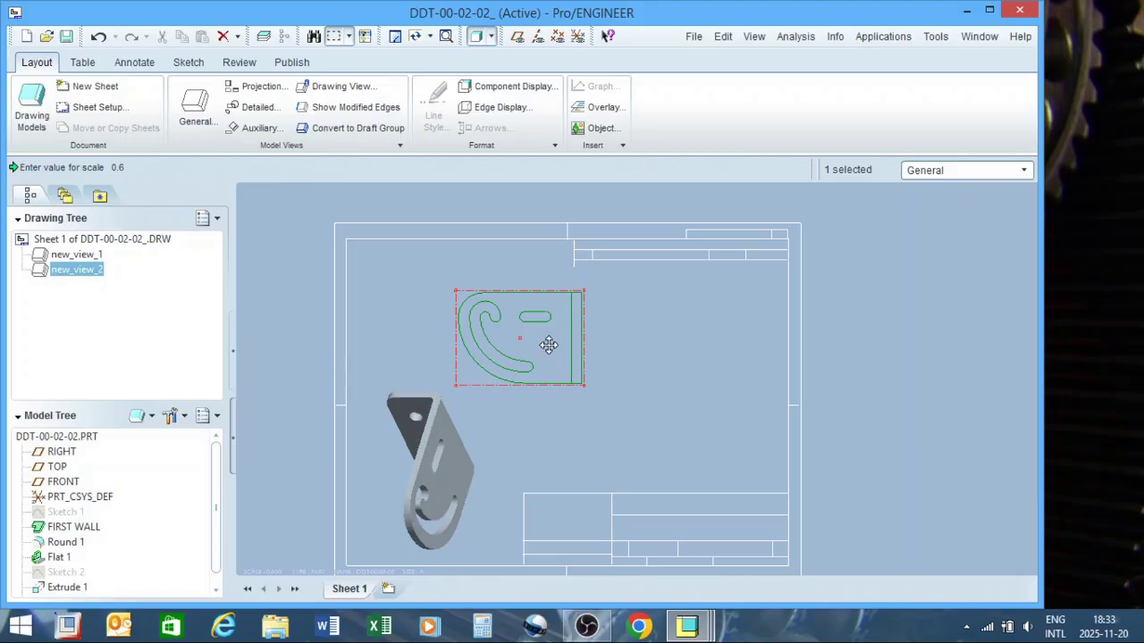
right_click(548, 345)
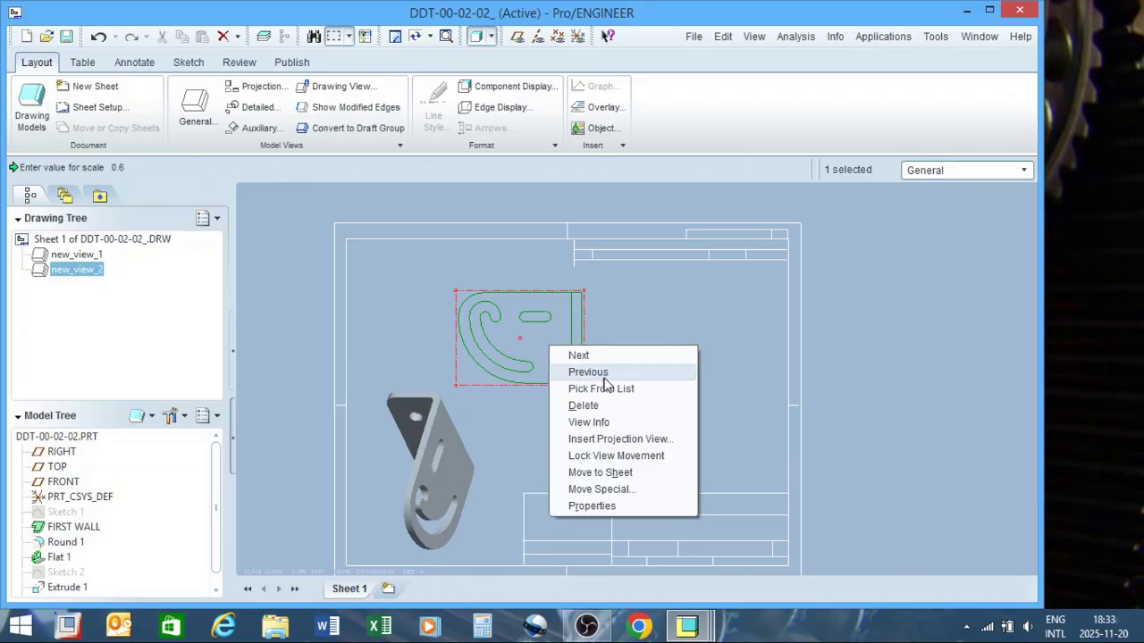
click(624, 439)
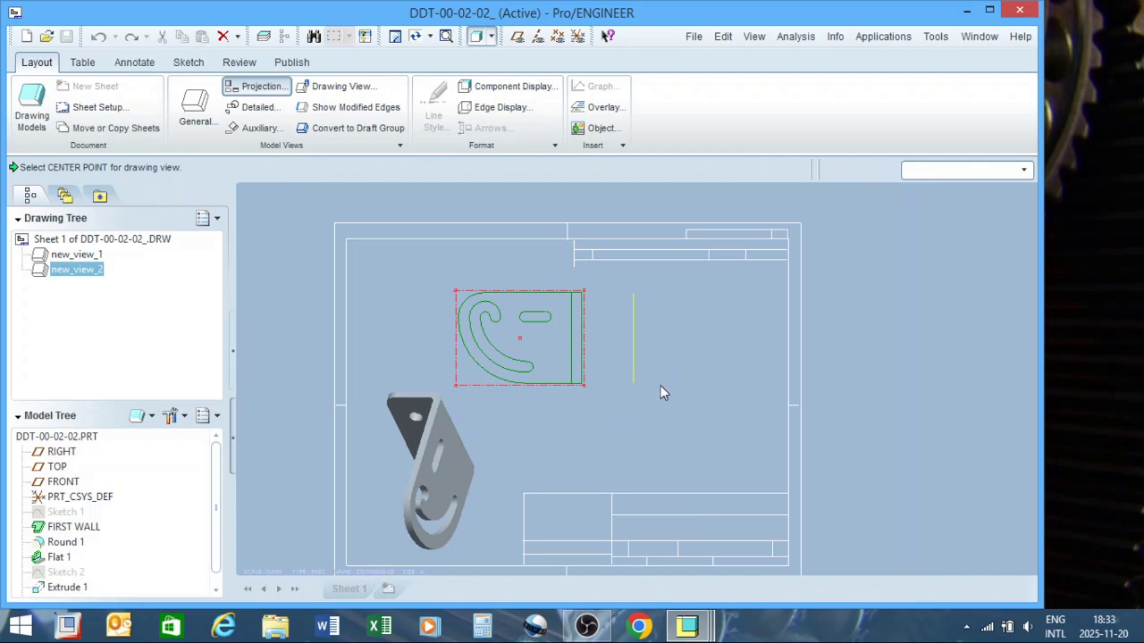
click(733, 385)
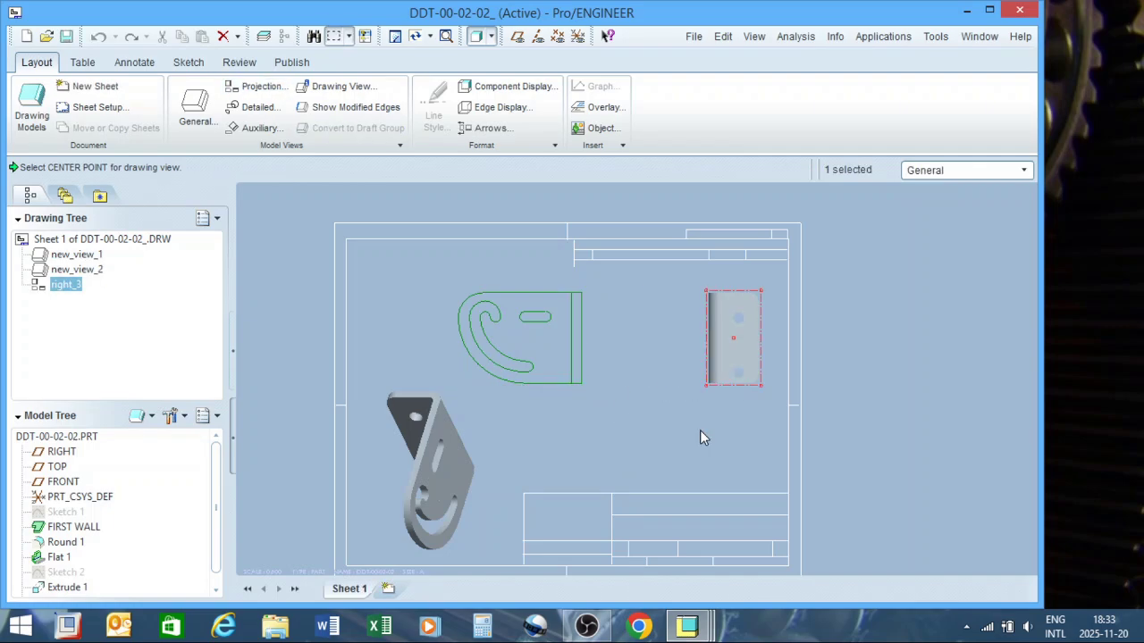
Step: Insert a projection view to the left of the RIGHT-oriented view, above the shaded bracket
click(702, 410)
click(734, 352)
click(532, 349)
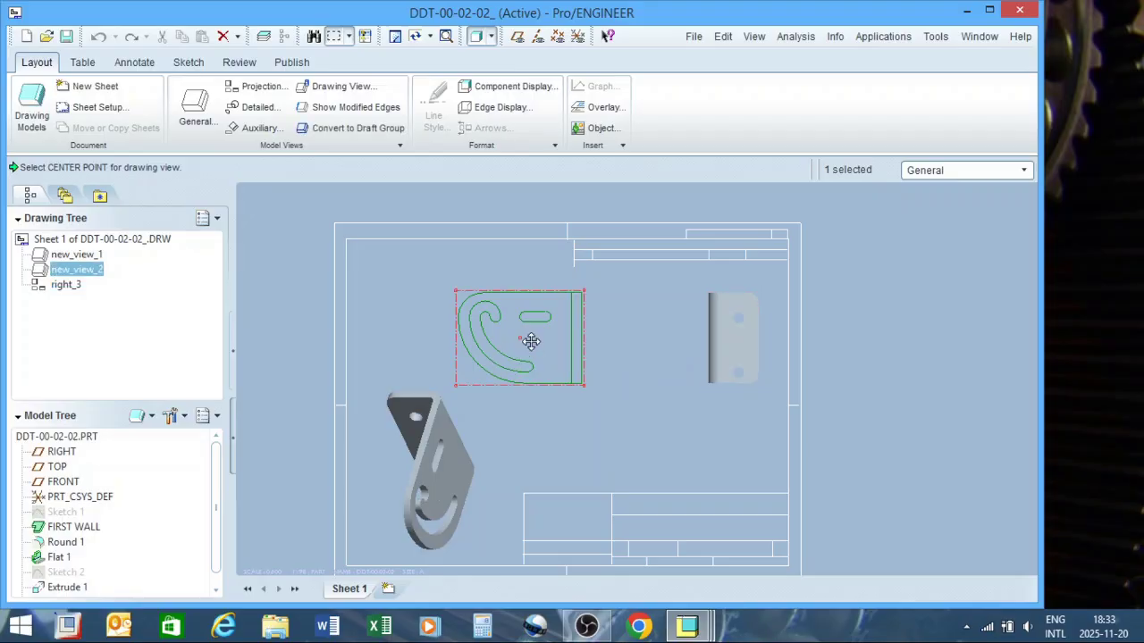
right_click(532, 341)
click(604, 437)
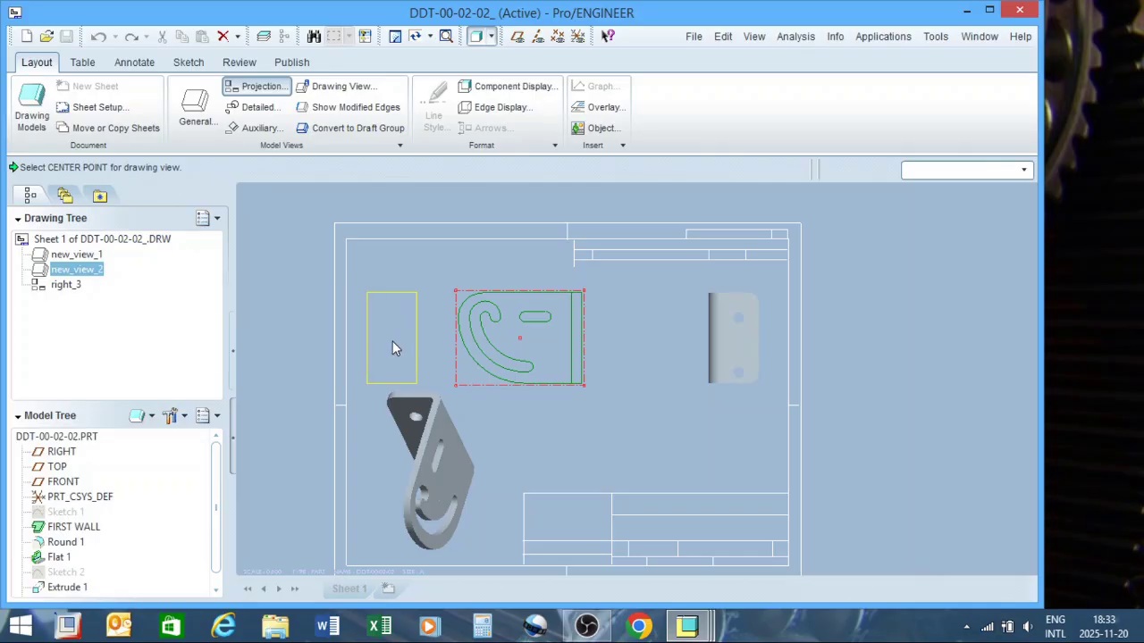
click(392, 341)
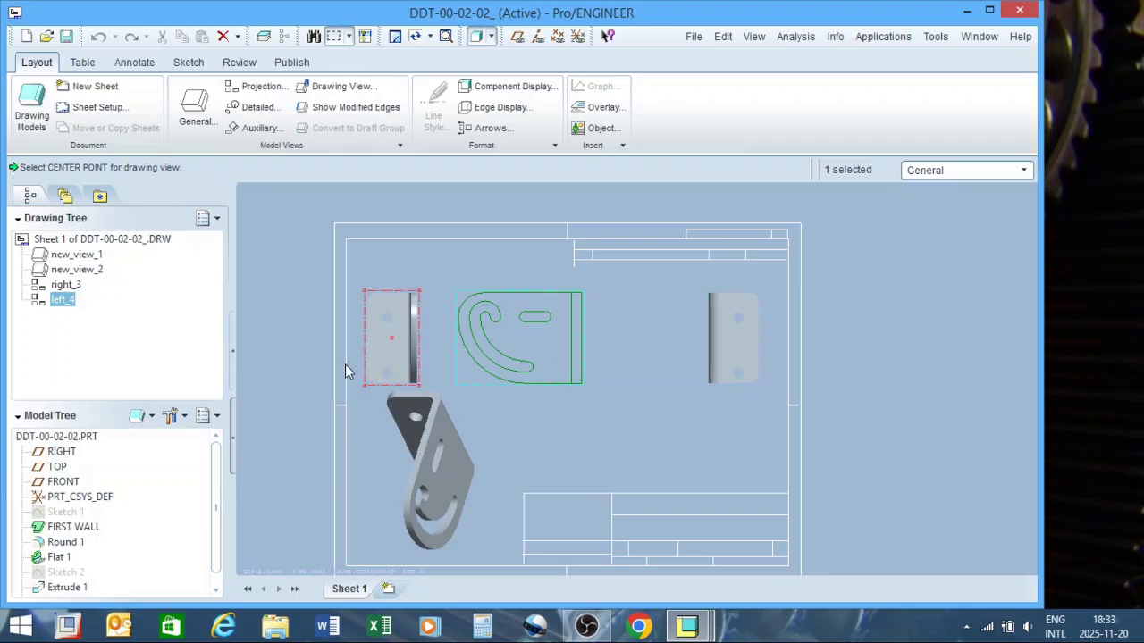
Step: Delete the projection view near the sheet's right border
click(738, 337)
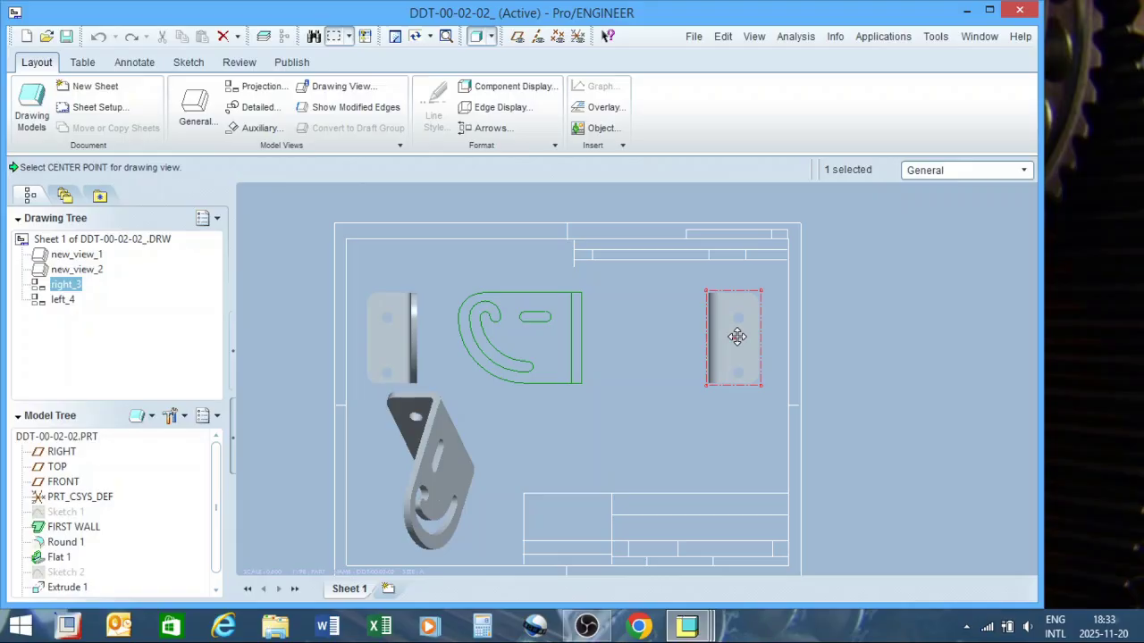
key(Delete)
Step: Move the RIGHT-oriented view above the title block near the sheet's right border, and its projection view to the sheet's upper middle
click(540, 330)
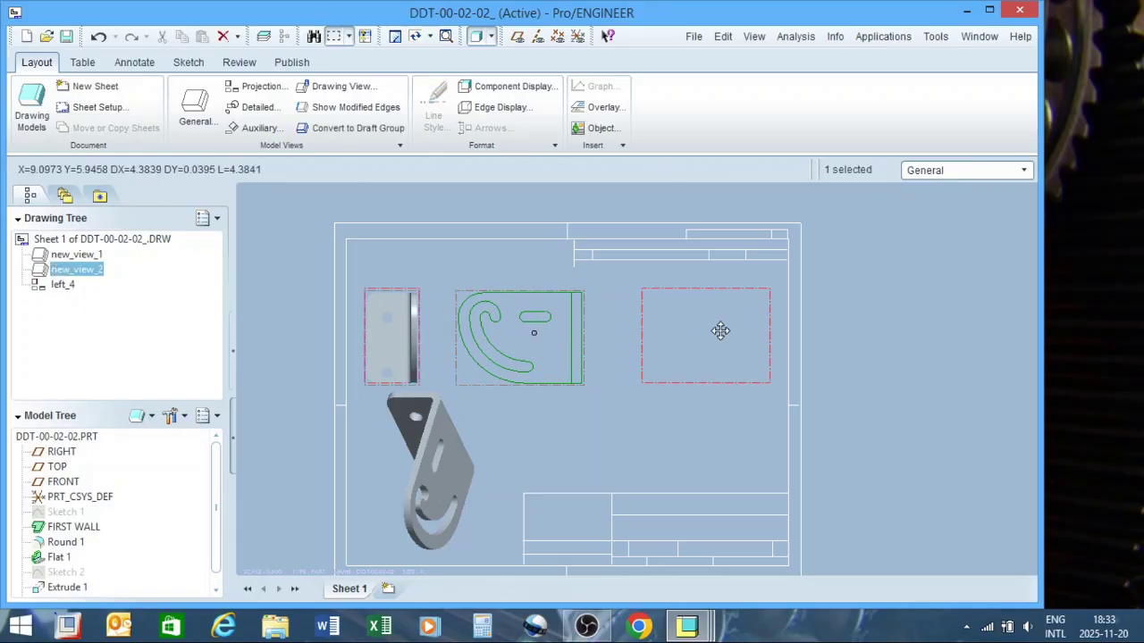
click(722, 333)
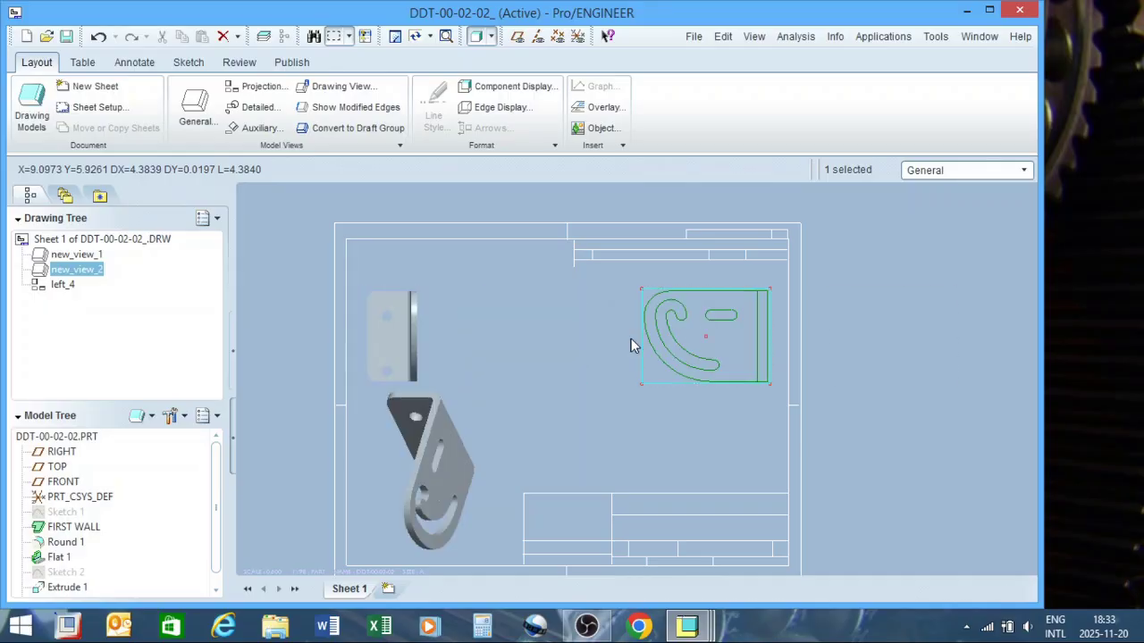
click(407, 336)
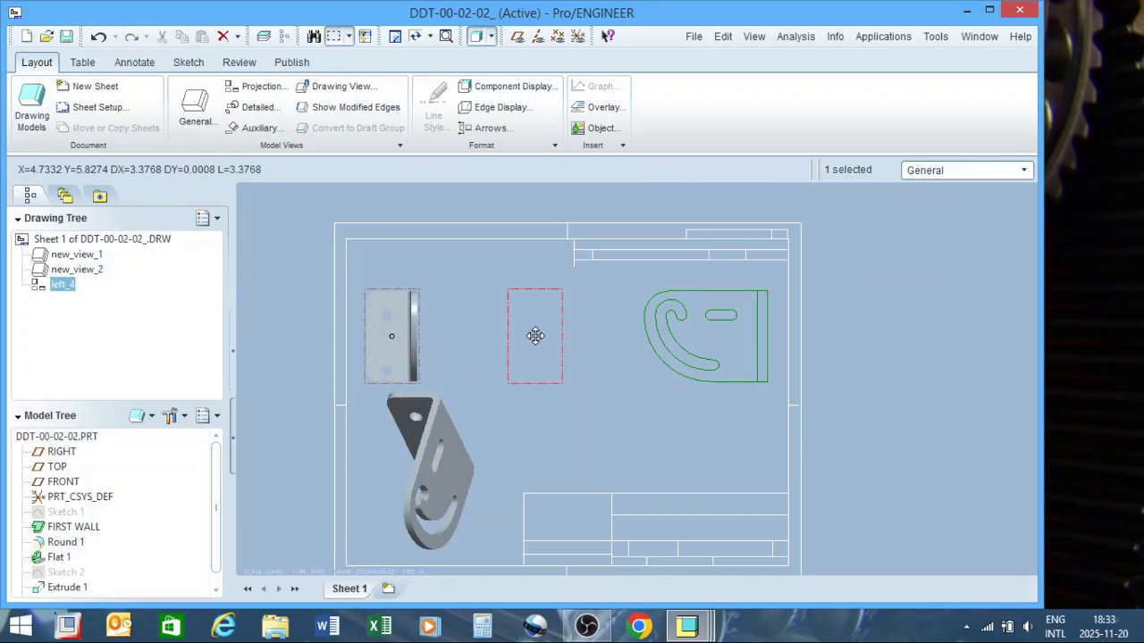
click(535, 336)
click(704, 332)
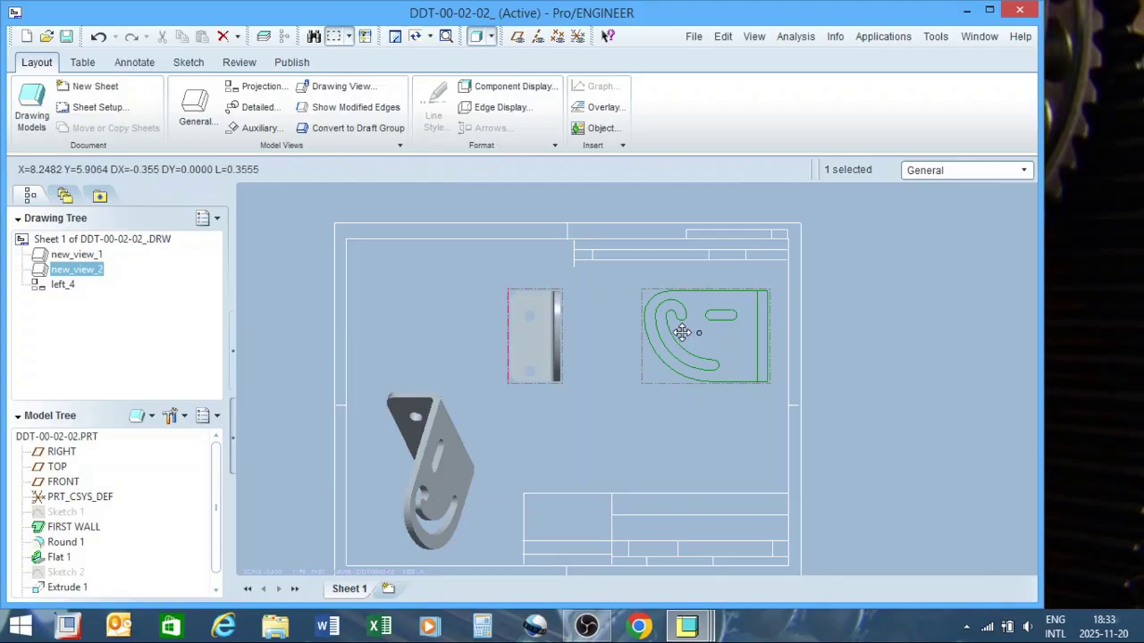
drag(681, 332, 684, 384)
click(720, 427)
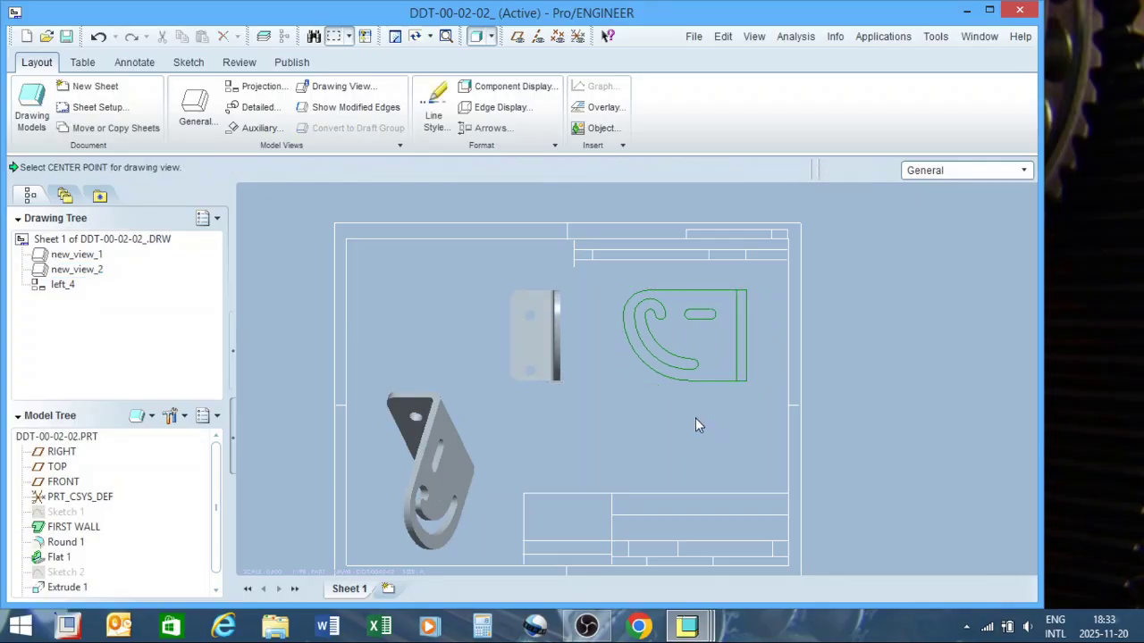
Step: Set the display style of the projection view beside the RIGHT-oriented view to No Hidden
click(534, 339)
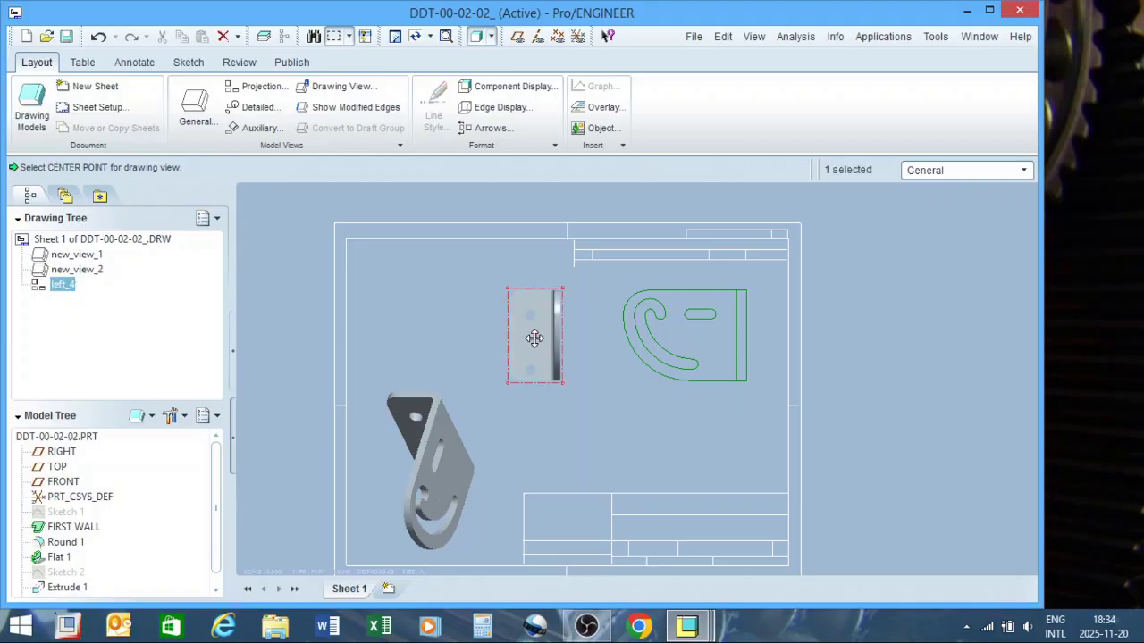
right_click(534, 337)
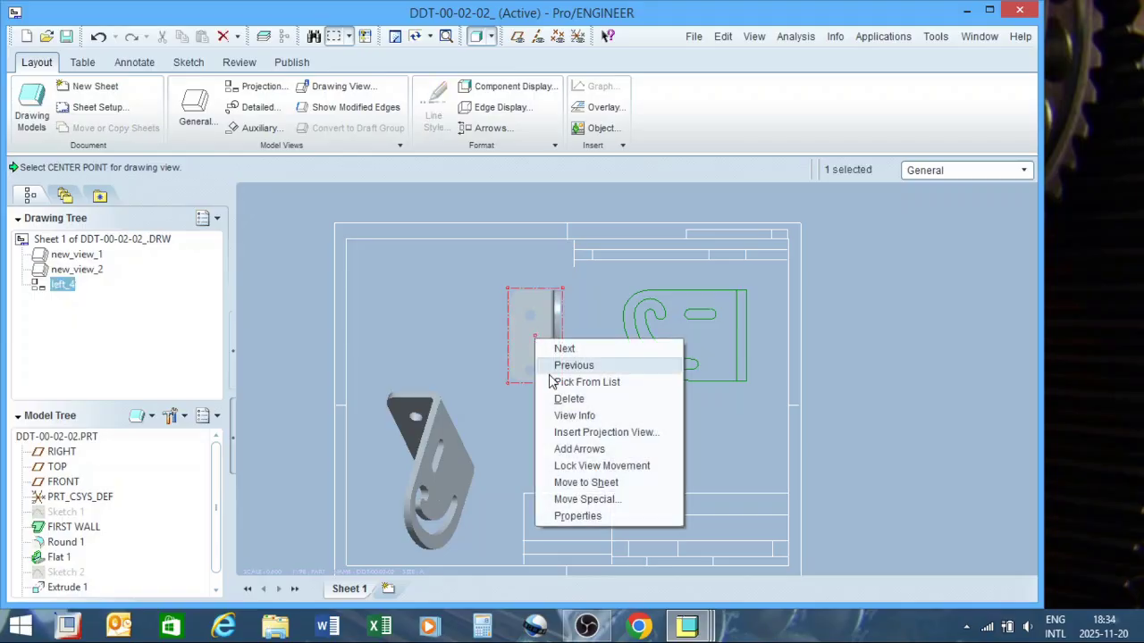
click(610, 515)
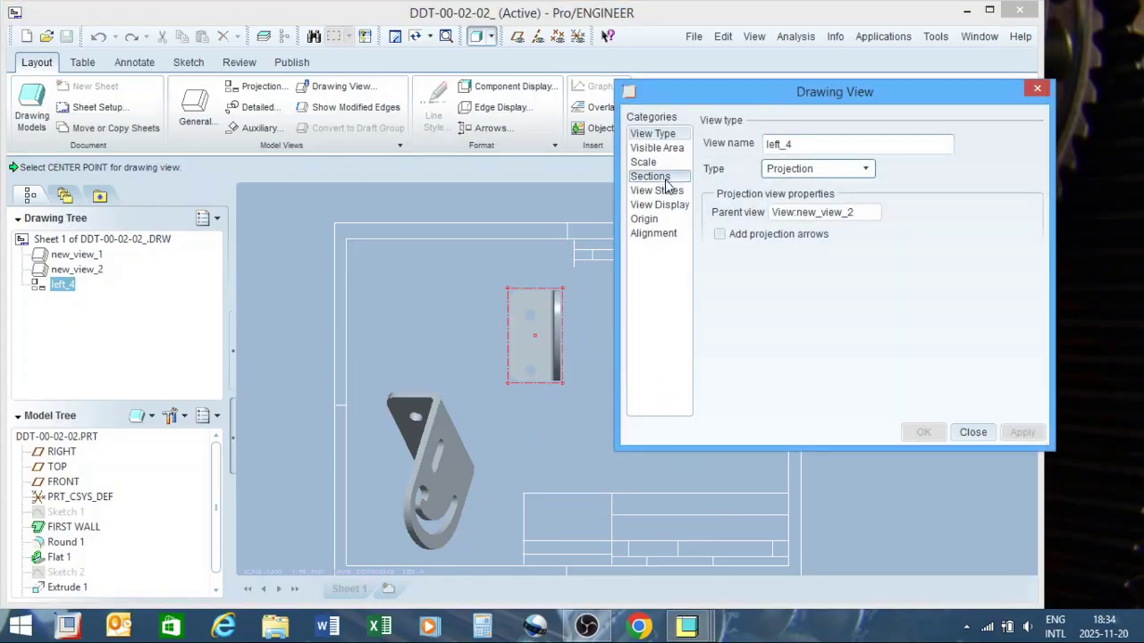
click(662, 204)
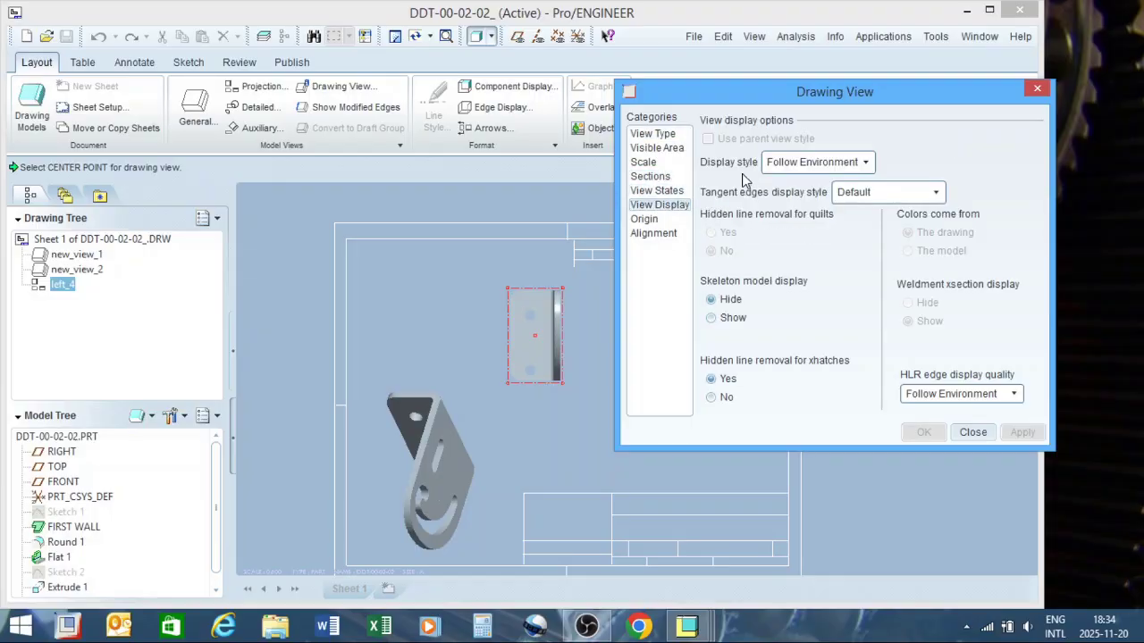
click(830, 169)
click(812, 240)
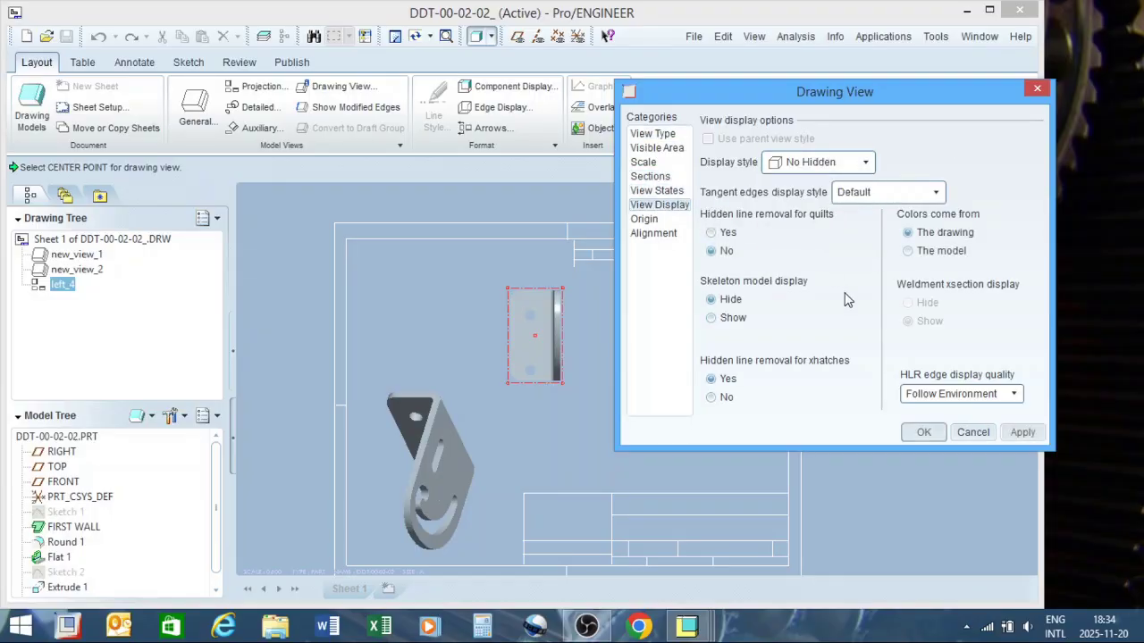
click(924, 431)
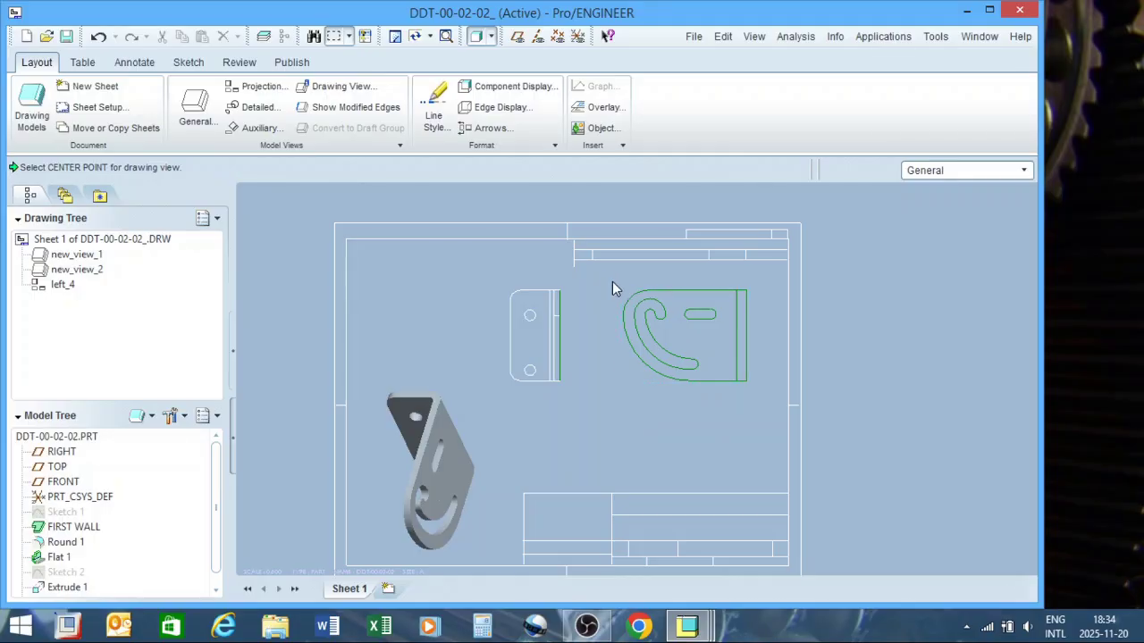
Step: Insert a projection view of the RIGHT-oriented view directly below it, above the title block
mouse_move(612, 289)
middle_down()
mouse_move(602, 275)
mouse_move(602, 301)
middle_up()
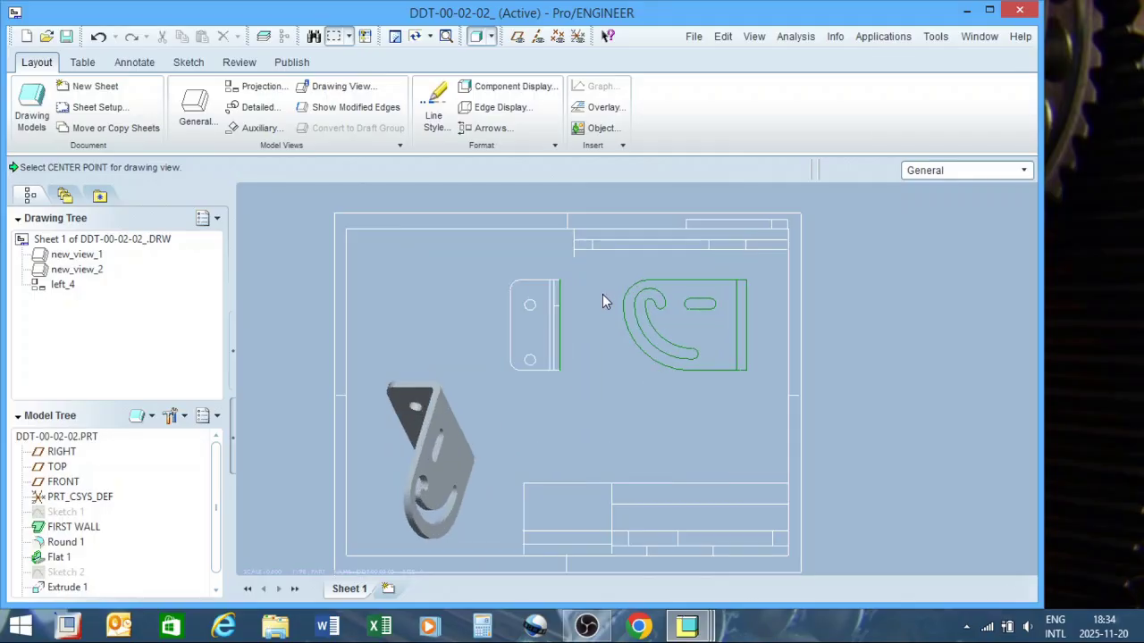
click(671, 318)
right_click(671, 318)
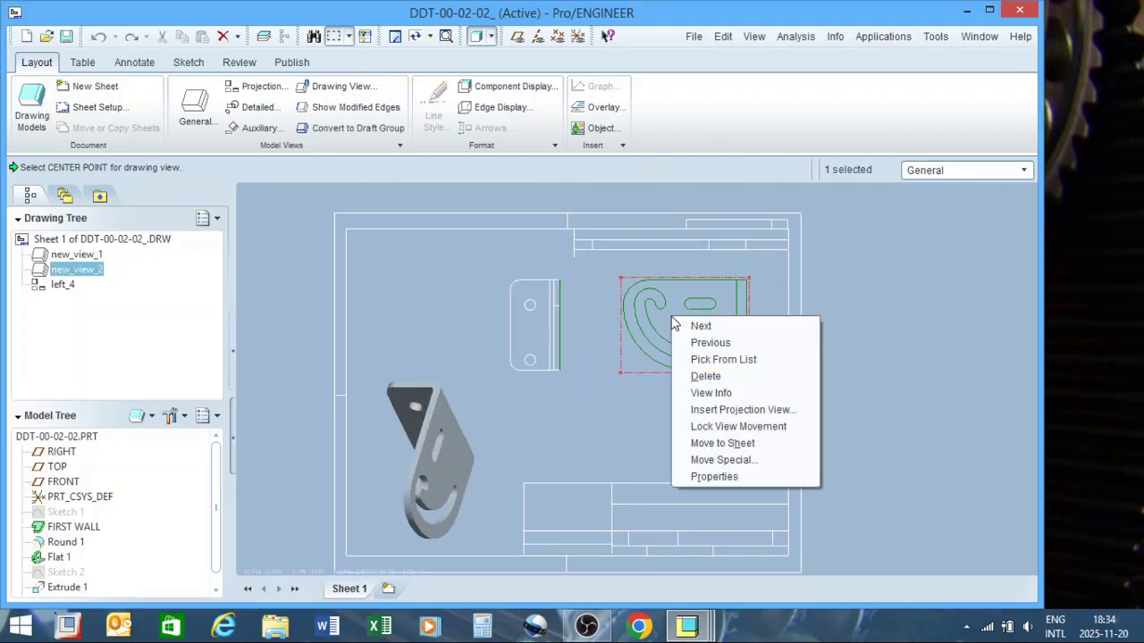
click(733, 410)
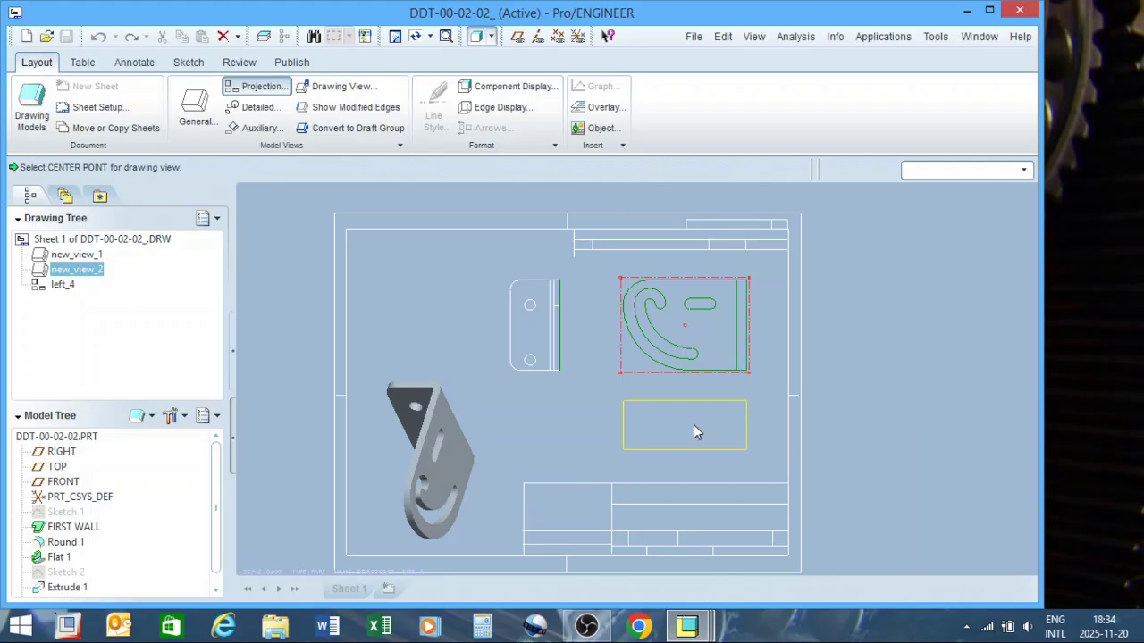
click(694, 425)
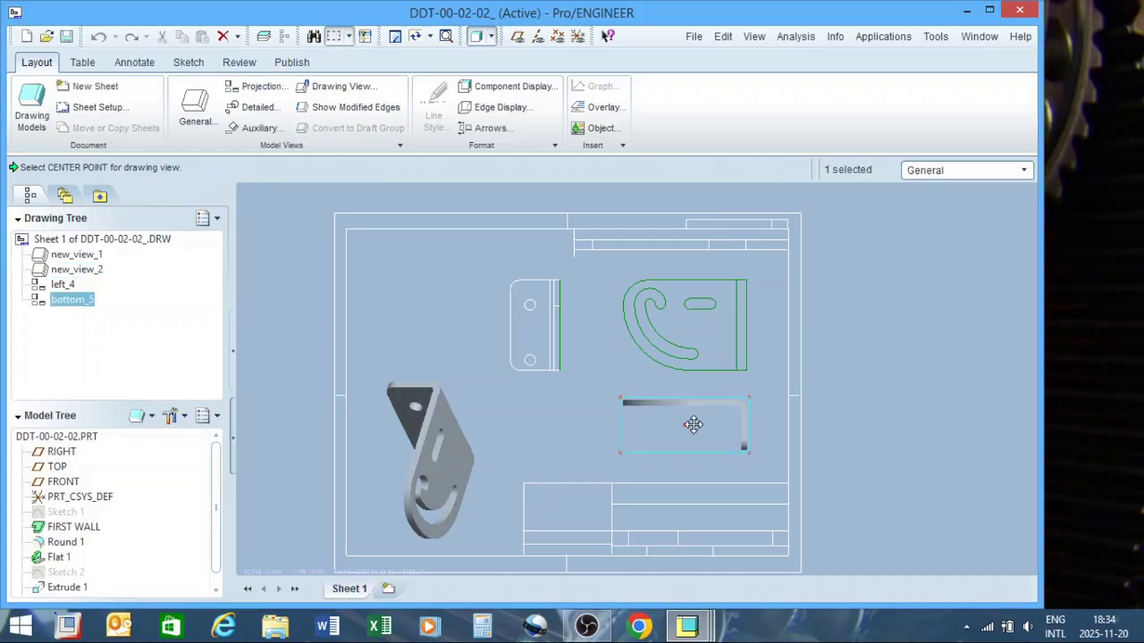
click(663, 466)
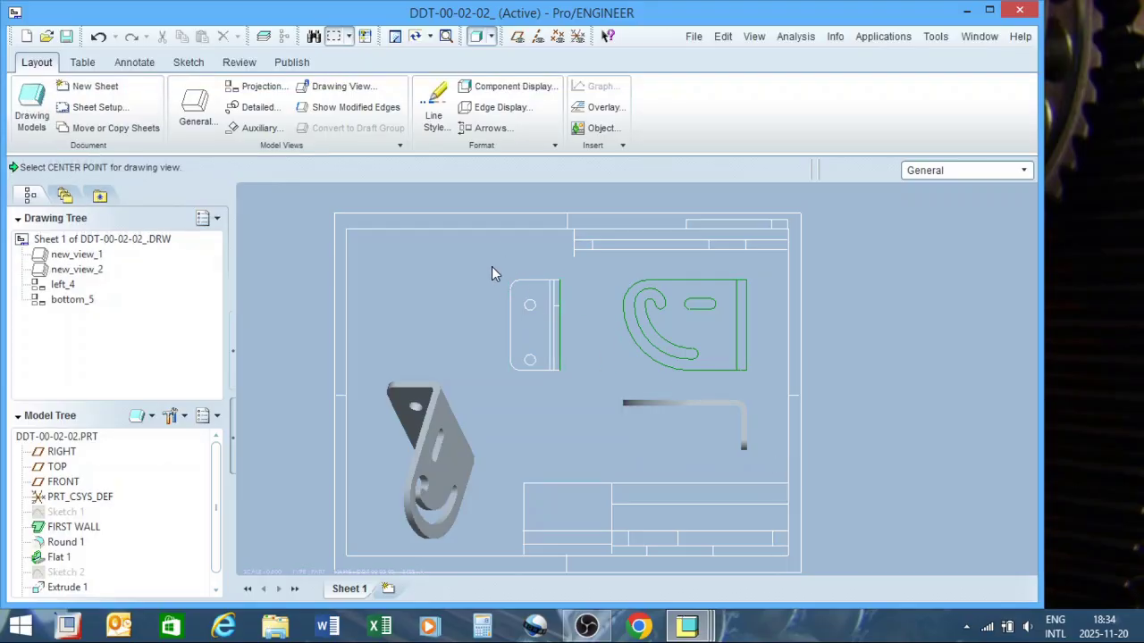
Step: Set the display style of the RIGHT-oriented view and both of its projection views to Hidden
mouse_move(493, 265)
mouse_down()
mouse_move(666, 324)
mouse_move(774, 445)
mouse_move(772, 460)
mouse_up()
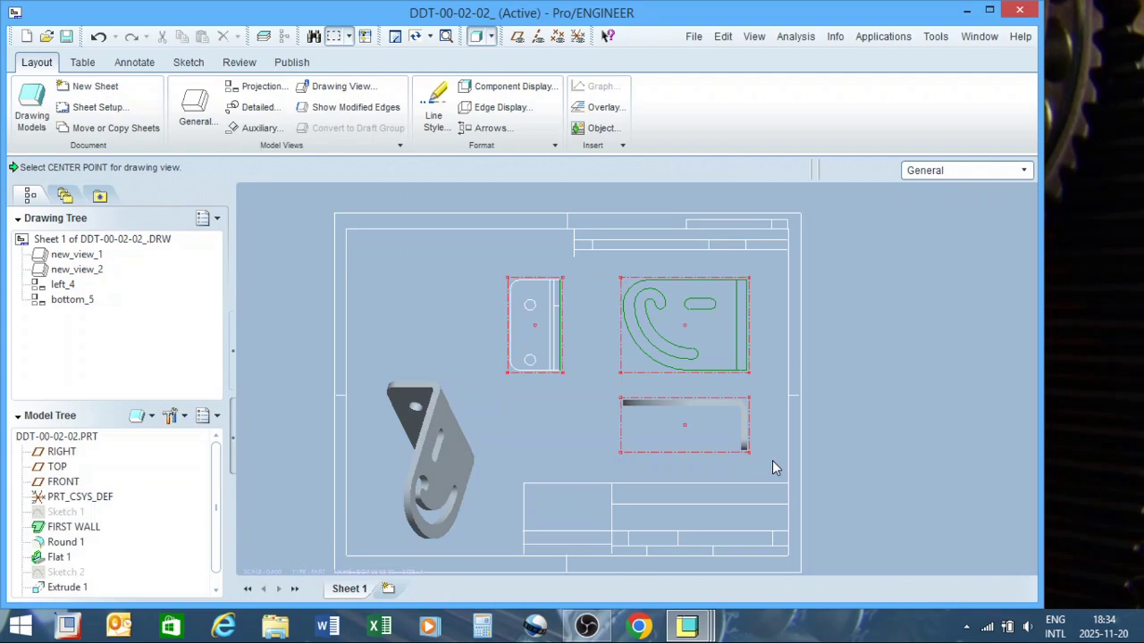
right_click(716, 427)
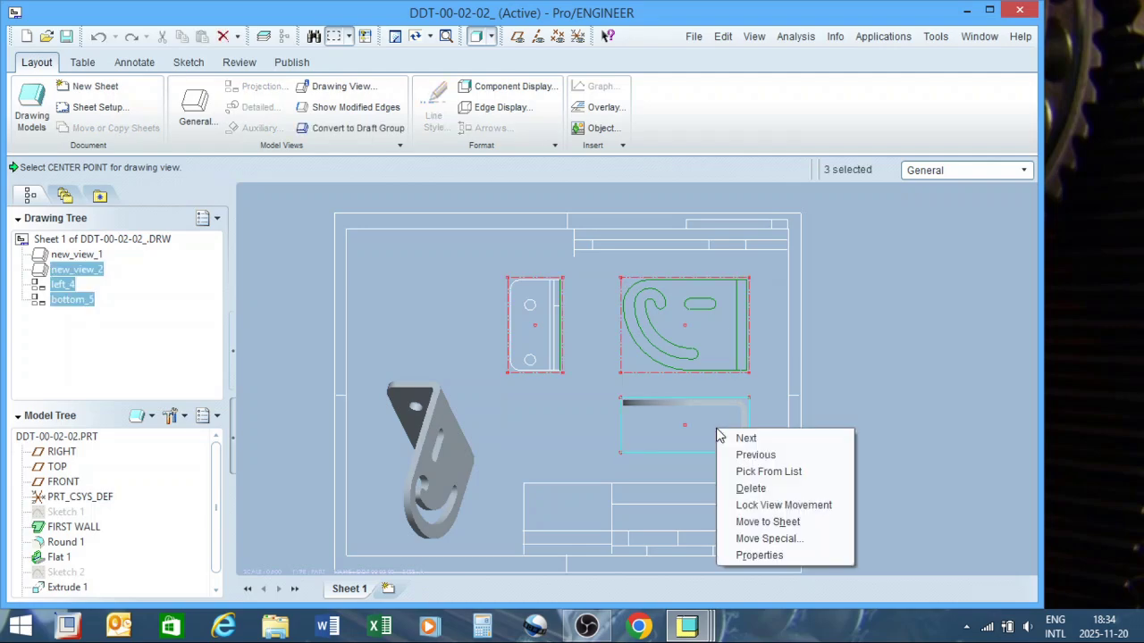
click(759, 554)
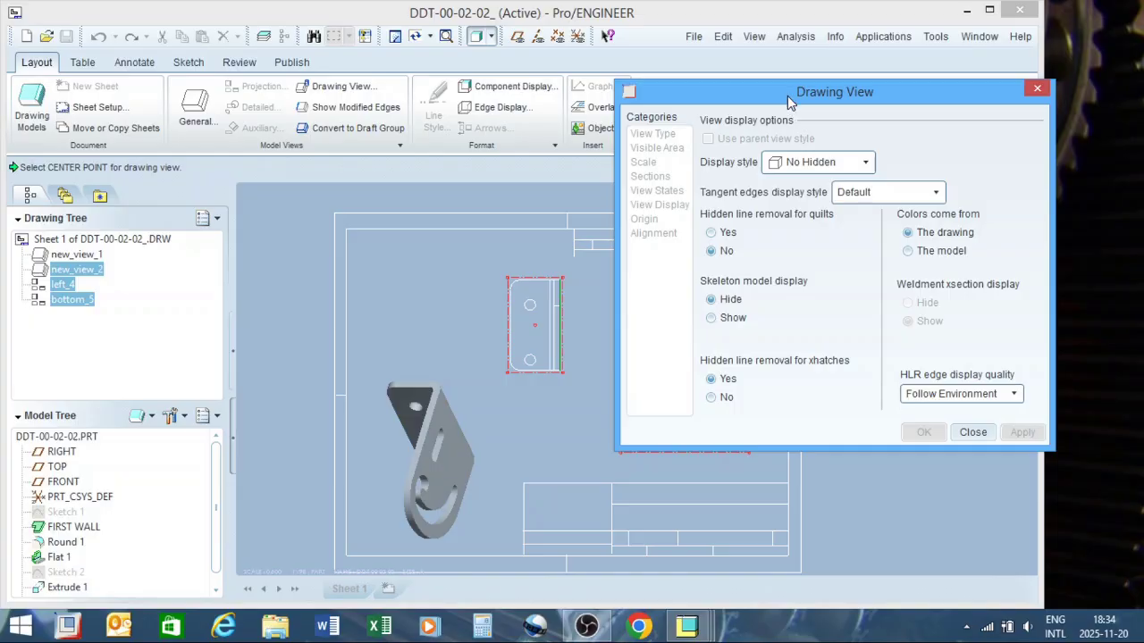
drag(787, 95, 225, 103)
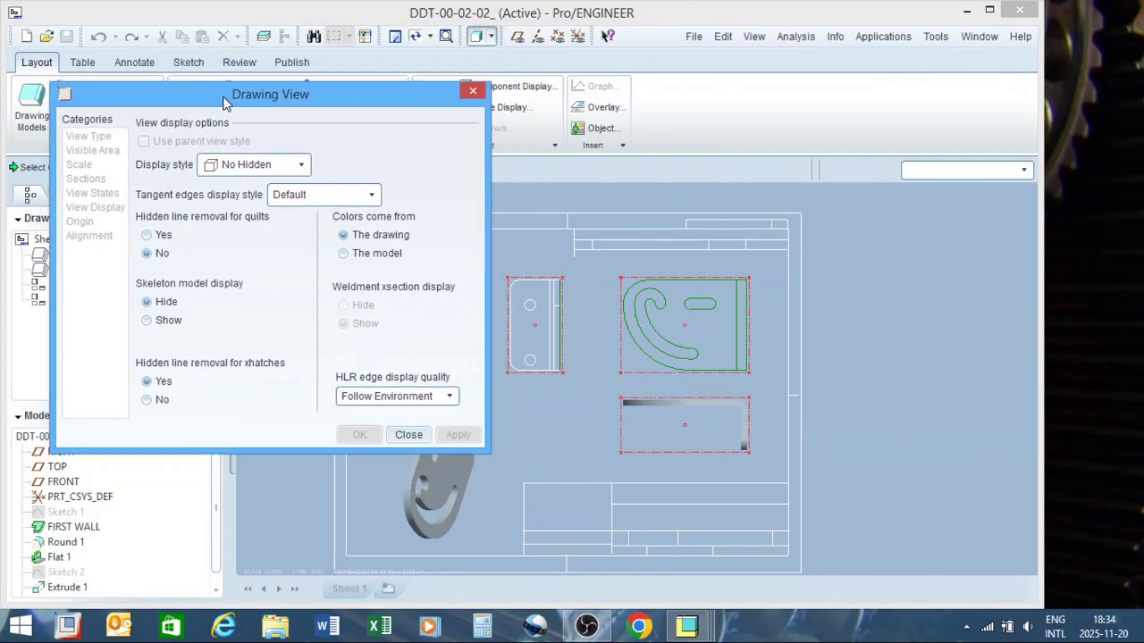
click(294, 165)
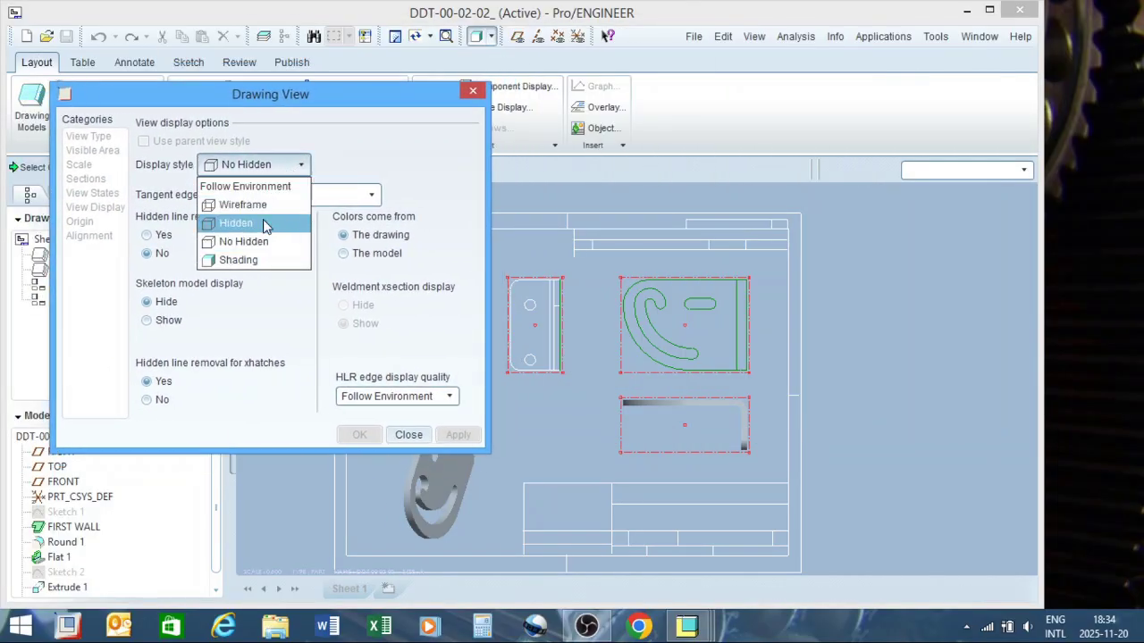
click(263, 222)
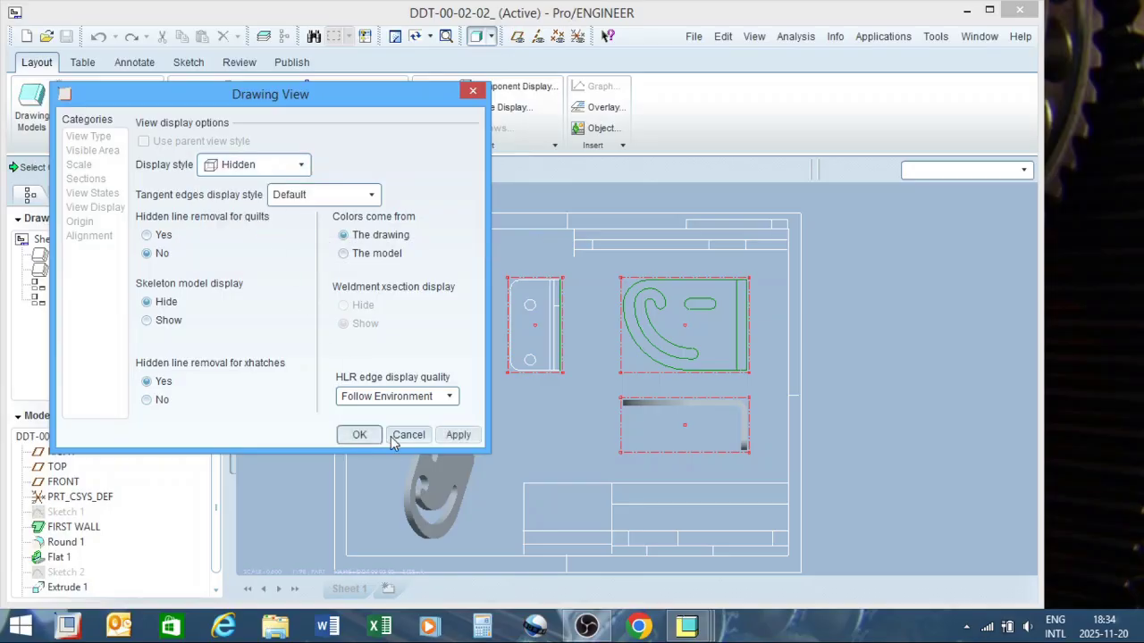
click(456, 436)
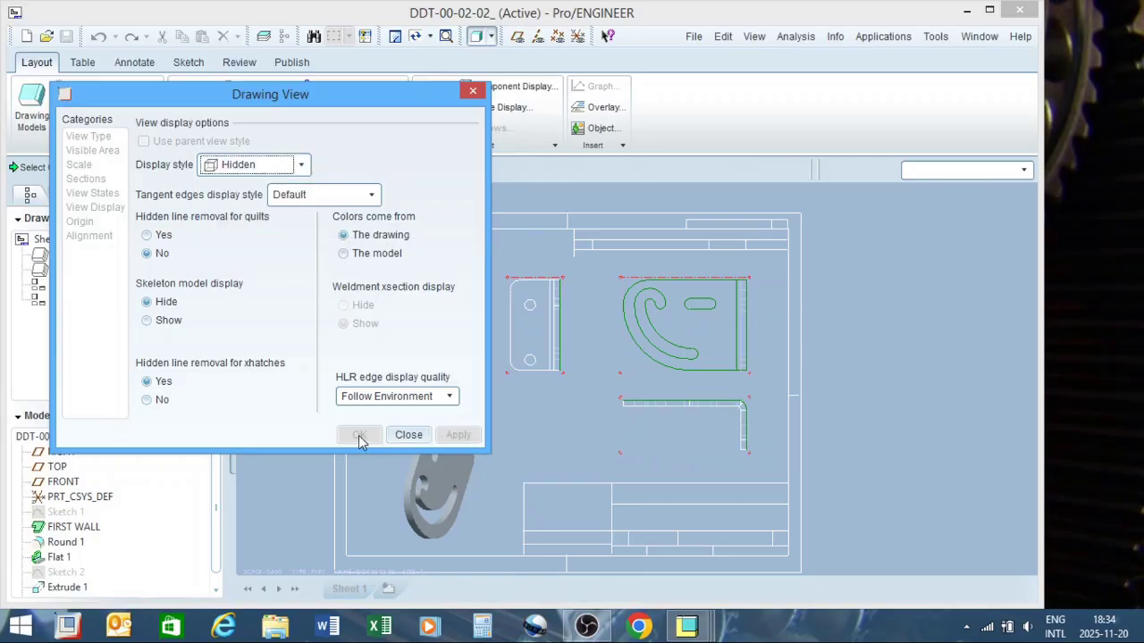
click(408, 434)
scroll(719, 432, up, 2)
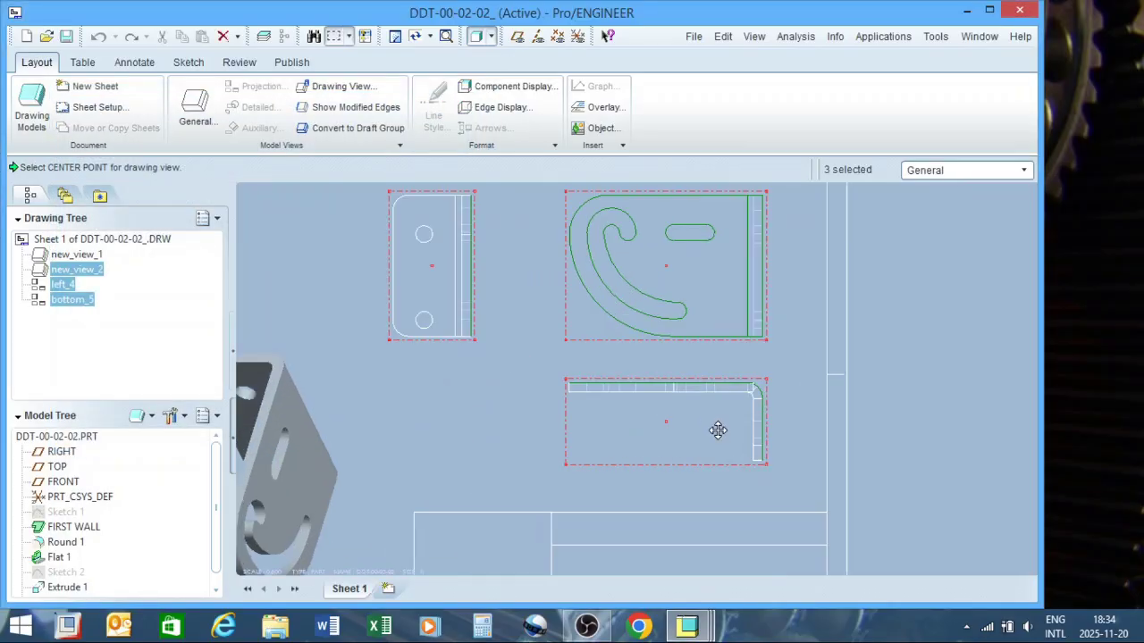
click(493, 395)
Step: Examine the hidden lines and the arrangement of the three orthographic views on the sheet
scroll(651, 375, up, 1)
scroll(670, 313, down, 4)
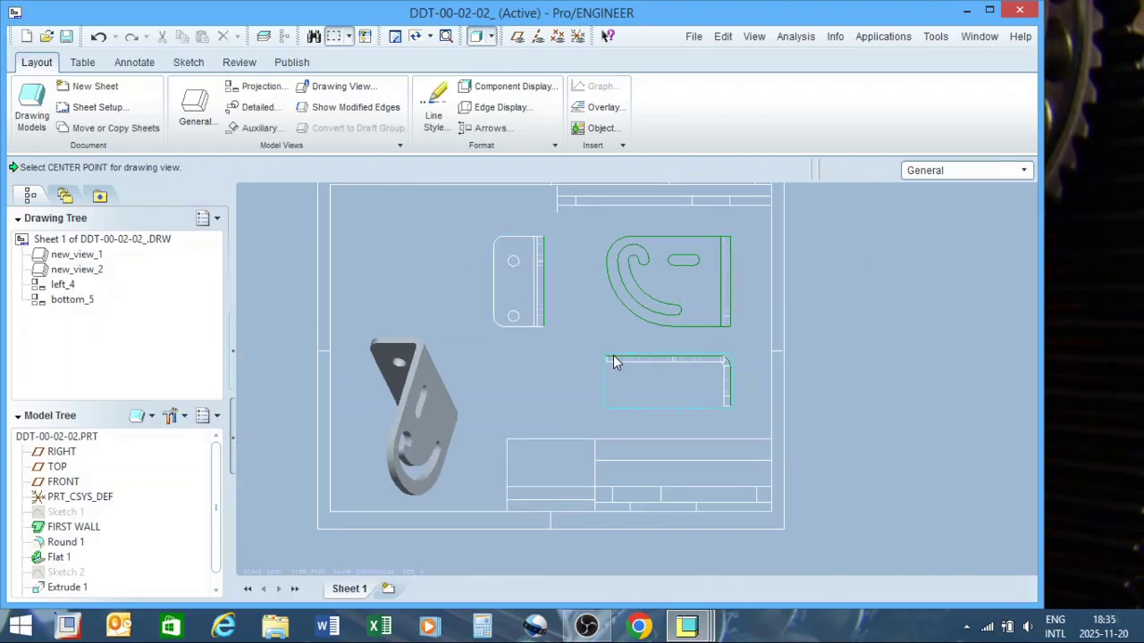
scroll(679, 366, up, 1)
scroll(715, 362, down, 2)
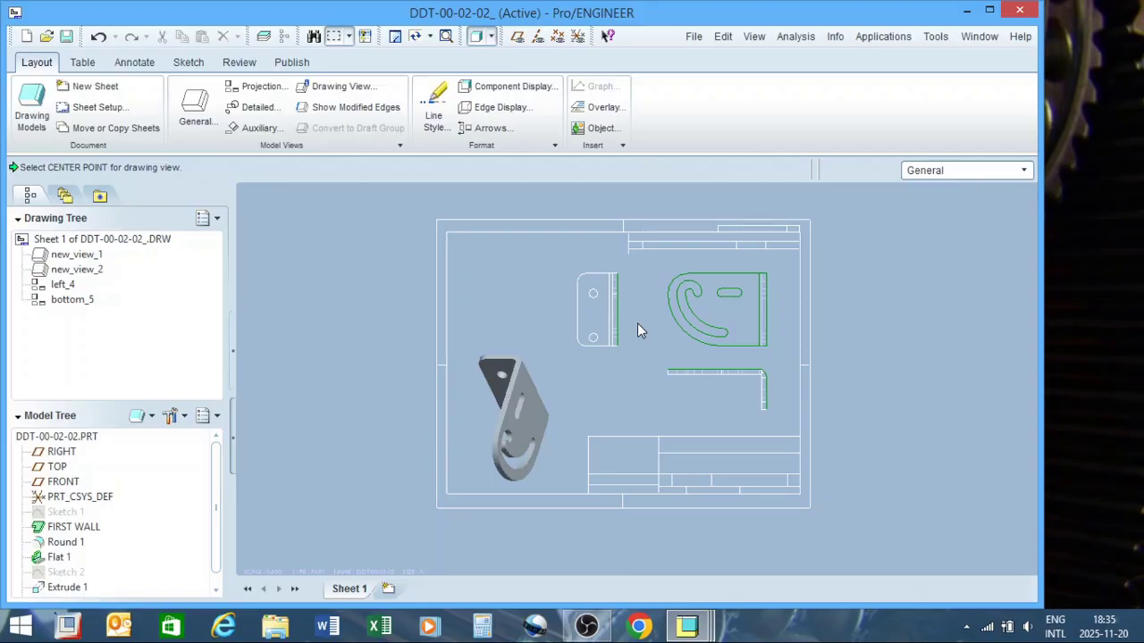
scroll(698, 348, up, 1)
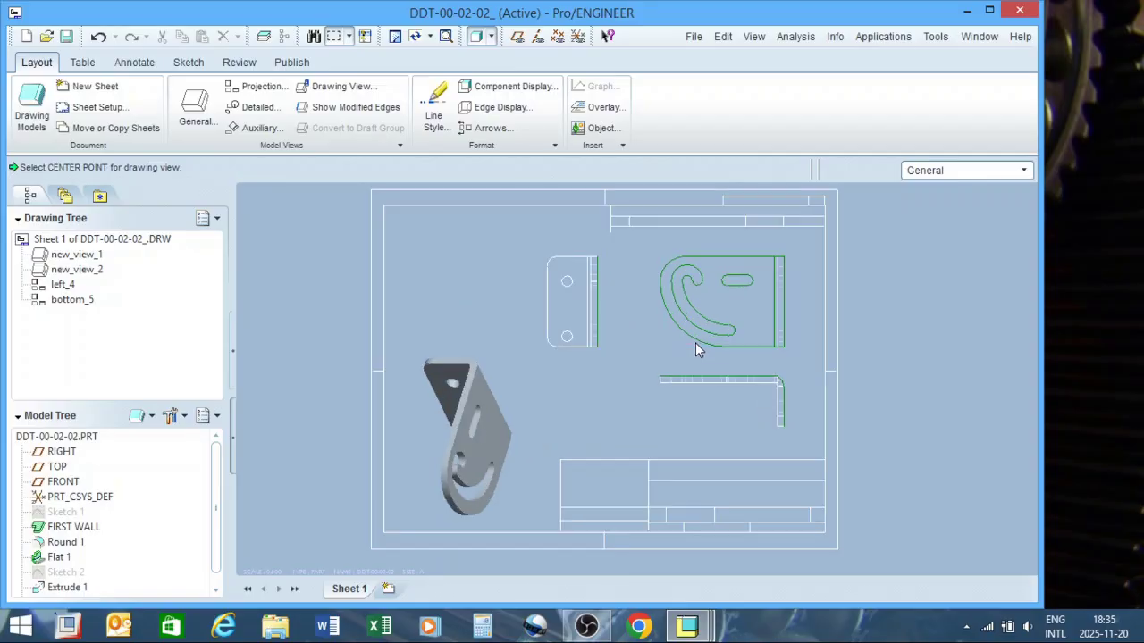
scroll(629, 384, down, 2)
scroll(646, 376, up, 1)
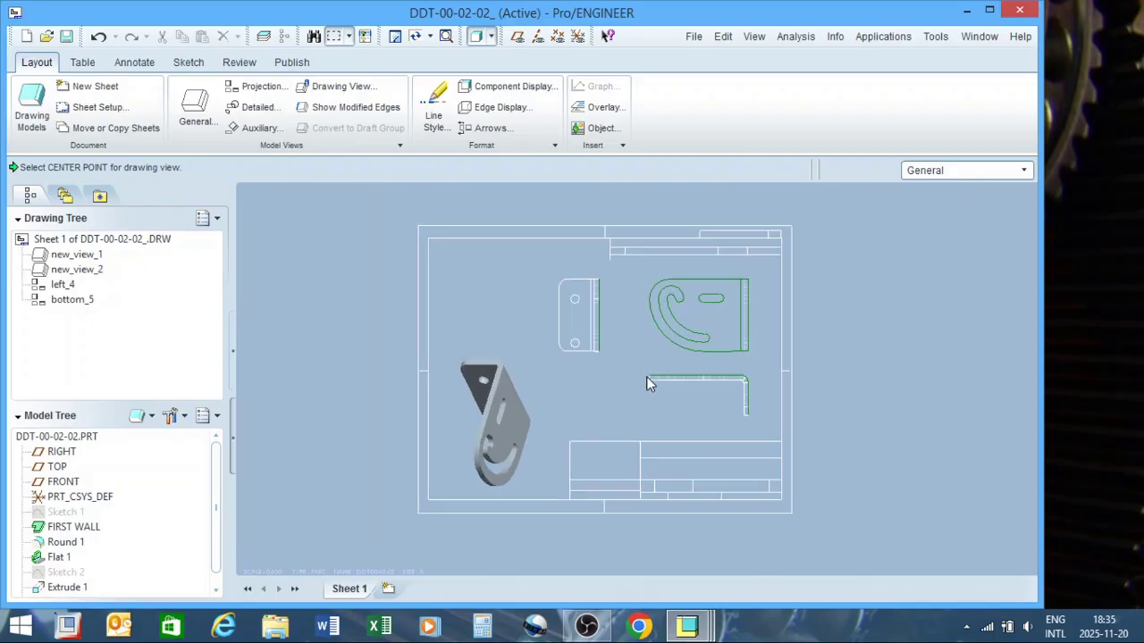
scroll(638, 378, up, 1)
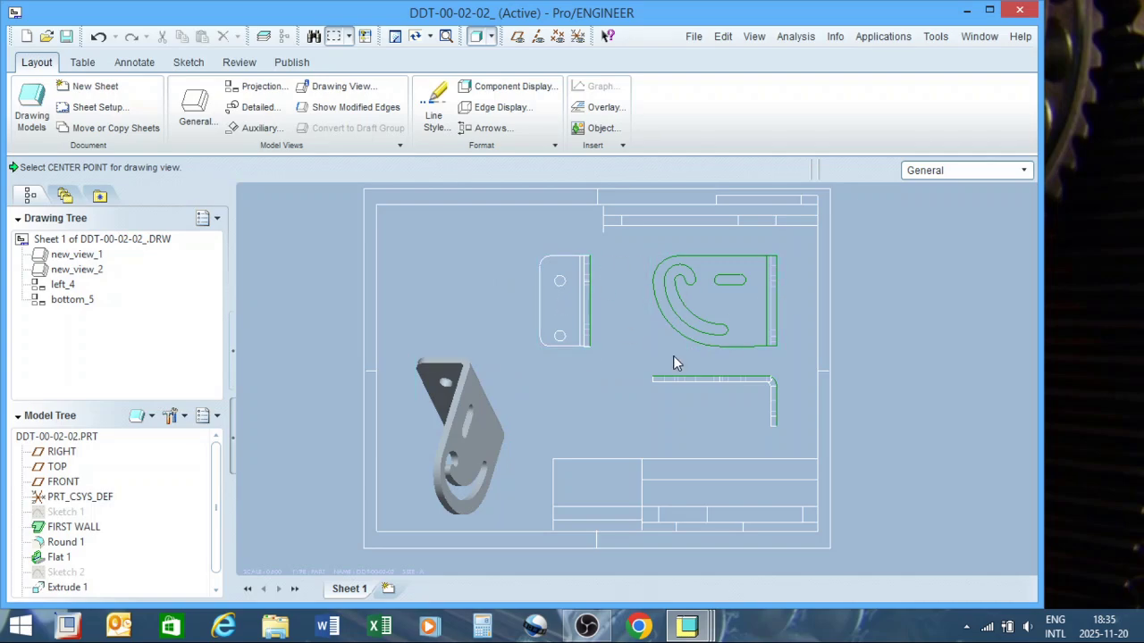
Step: Shift the projection view above the title block slightly down, away from the RIGHT-oriented view
click(713, 378)
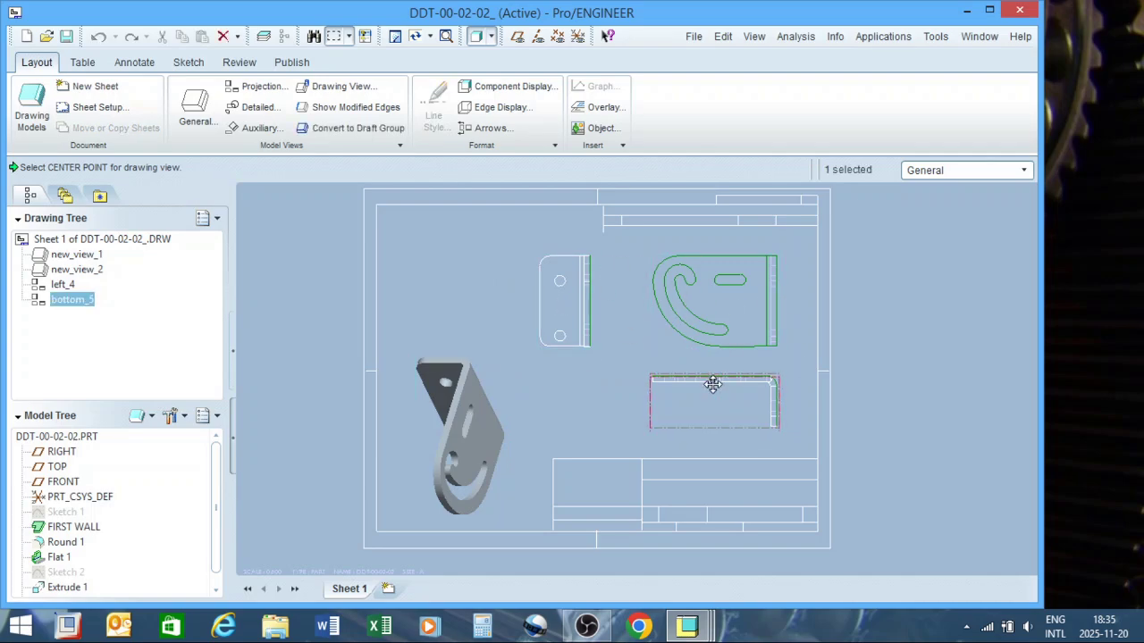
drag(666, 386, 573, 391)
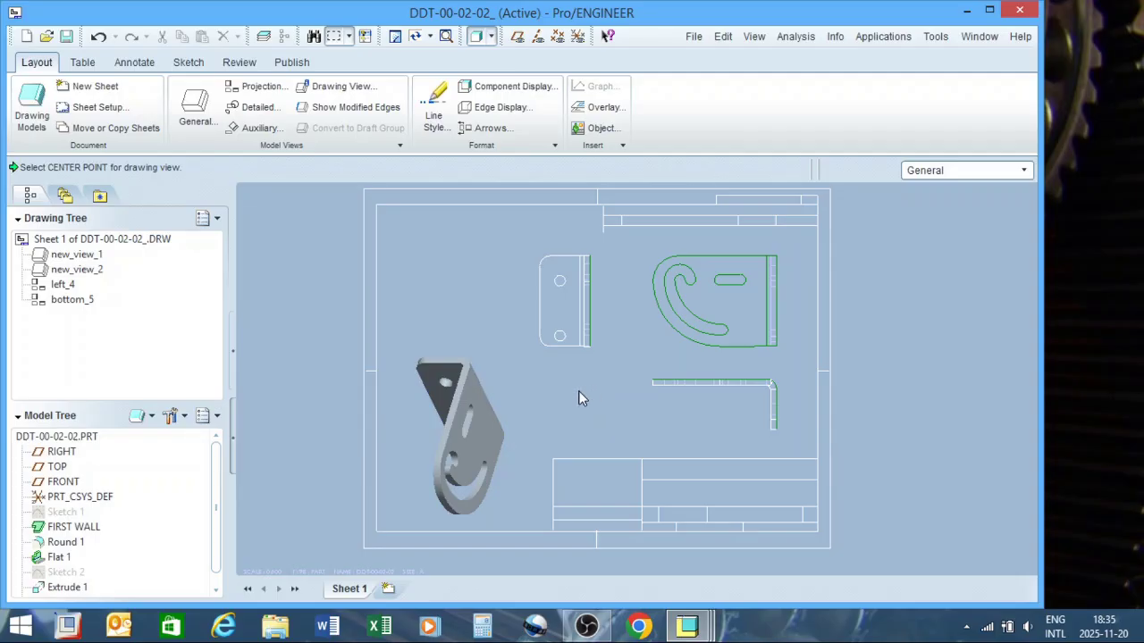
Step: Add a second sheet to the drawing and return to Sheet 1
click(394, 588)
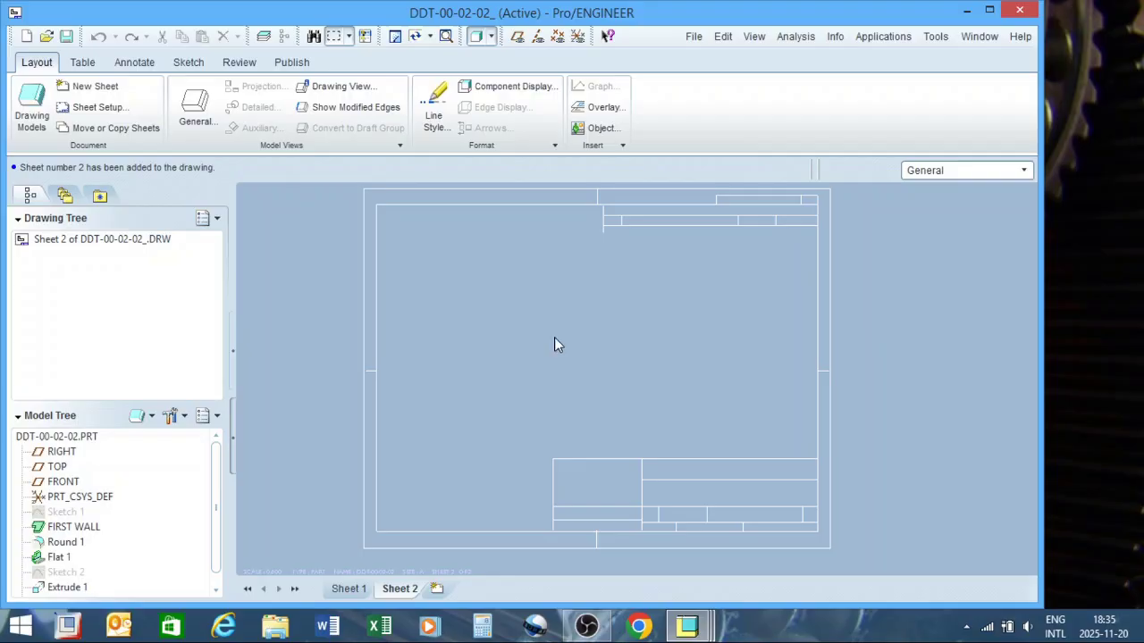
scroll(572, 322, up, 2)
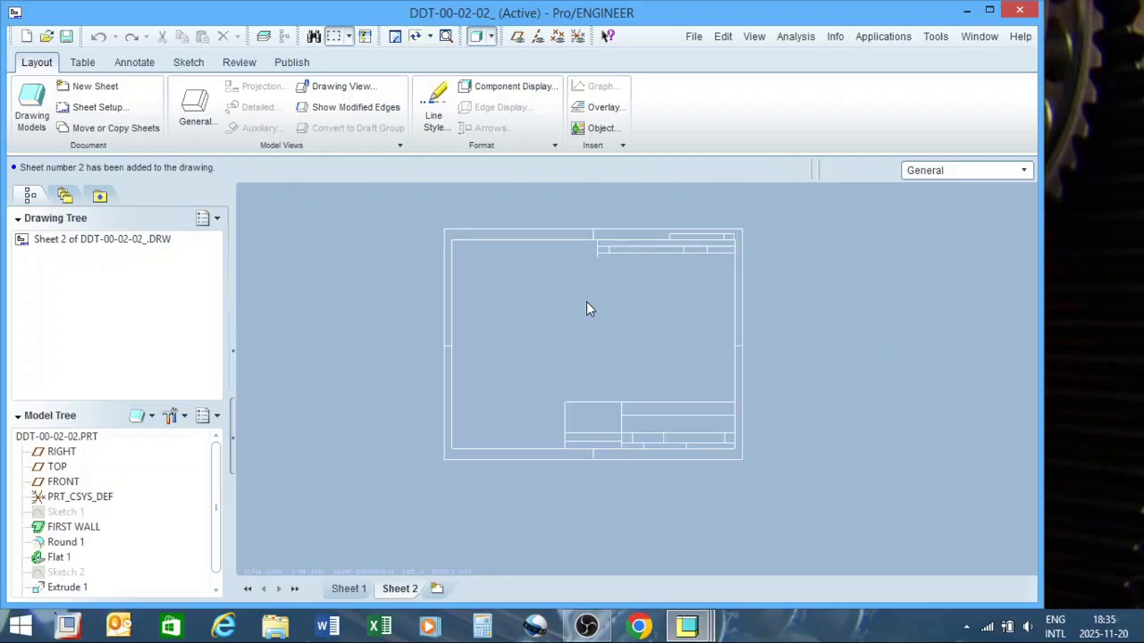
scroll(622, 293, down, 2)
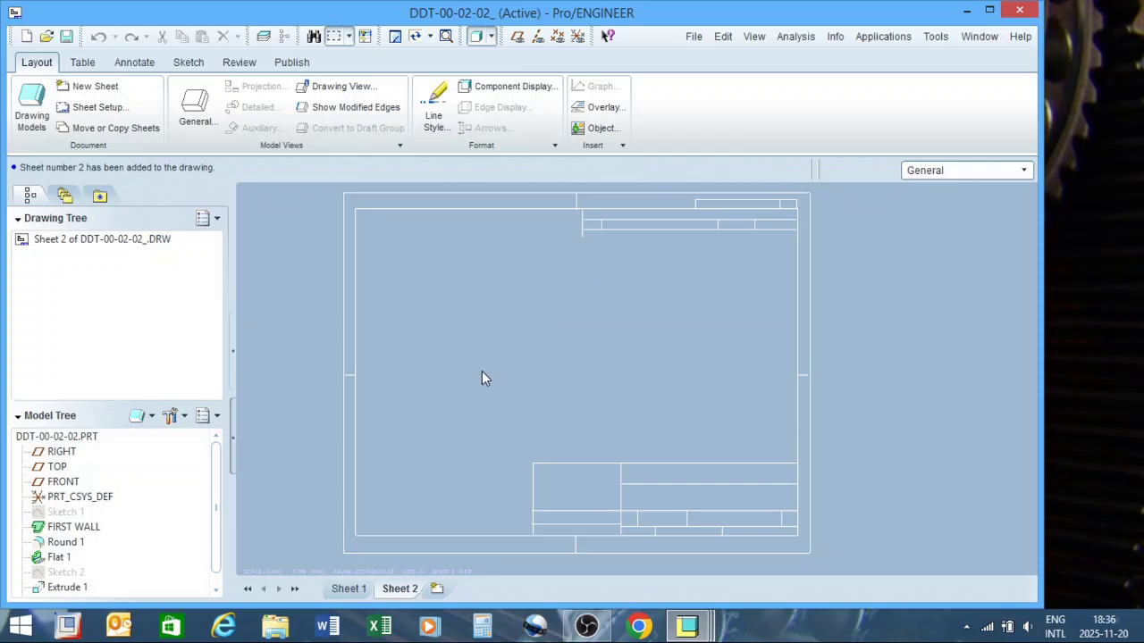
click(344, 589)
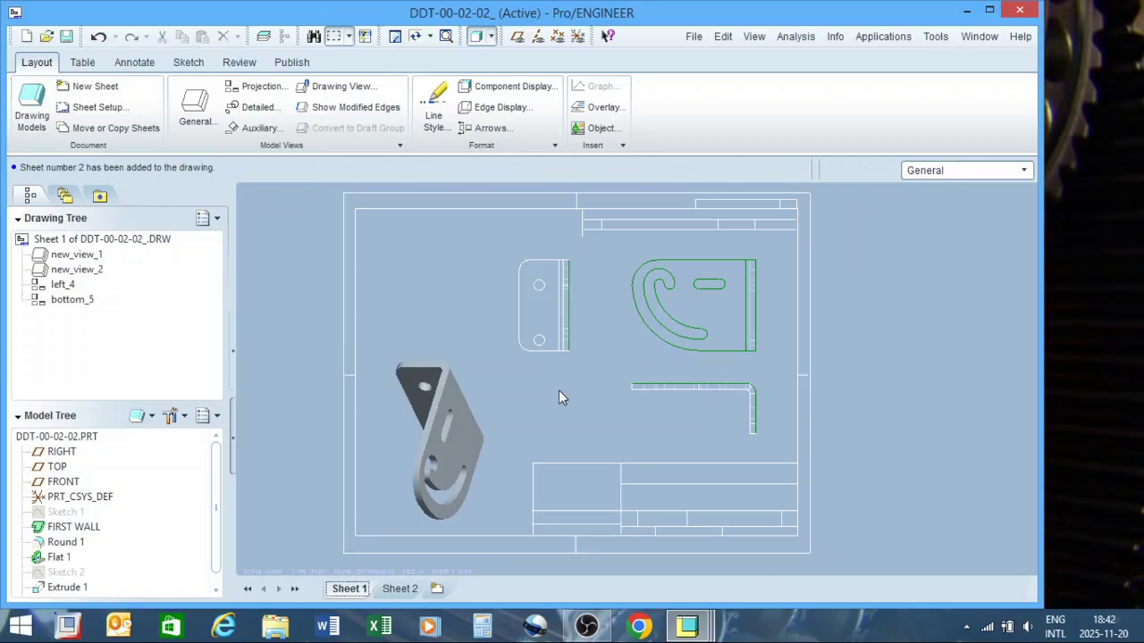
Step: Switch to Sheet 2 and add the DDT-00-02-02_FLAT1 instance of ddt-00-02-02.prt to the drawing models
click(407, 590)
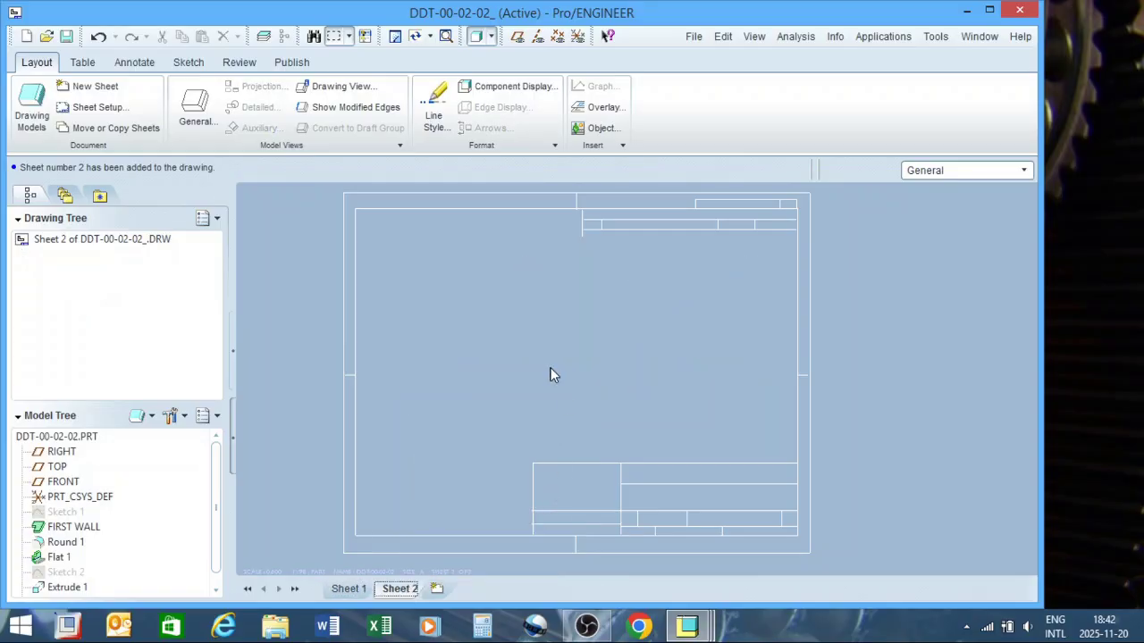
right_click(526, 339)
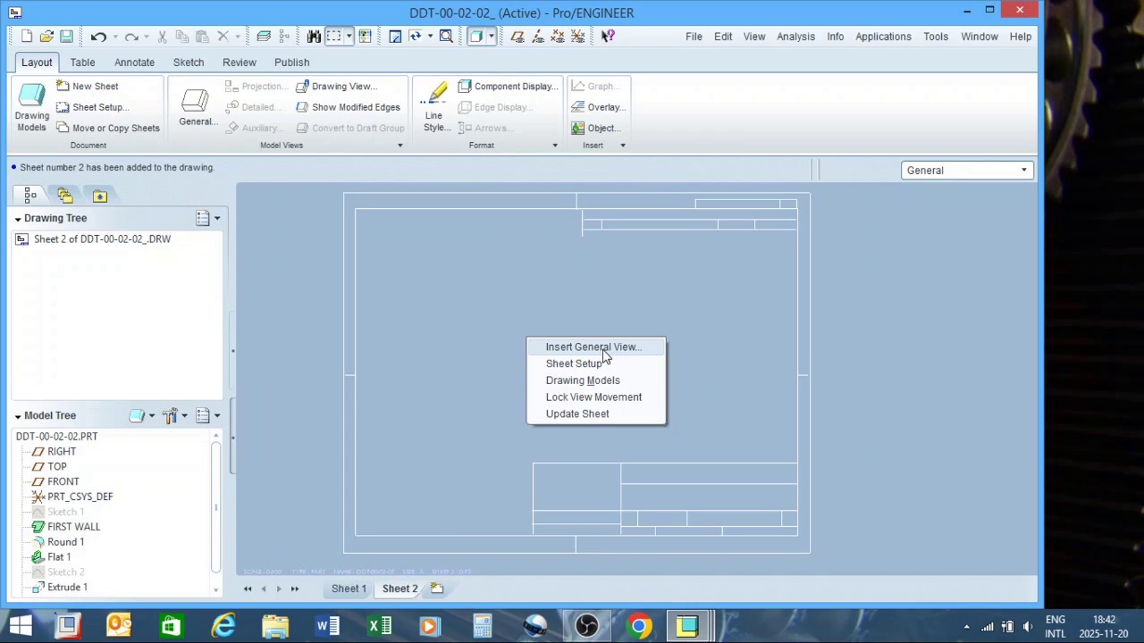
click(466, 430)
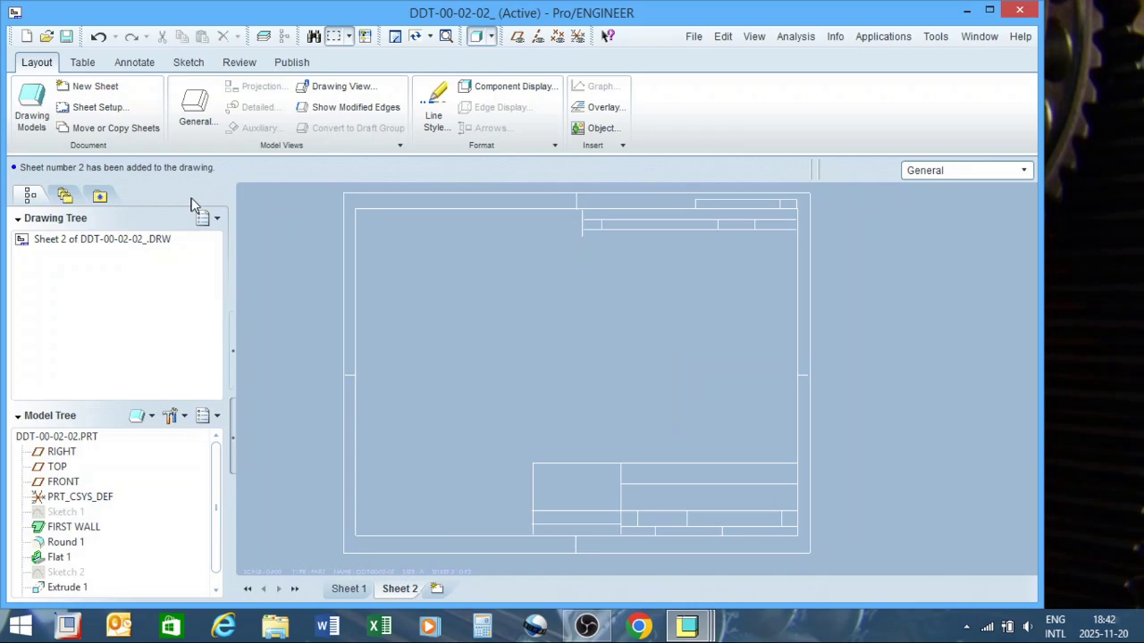
click(26, 101)
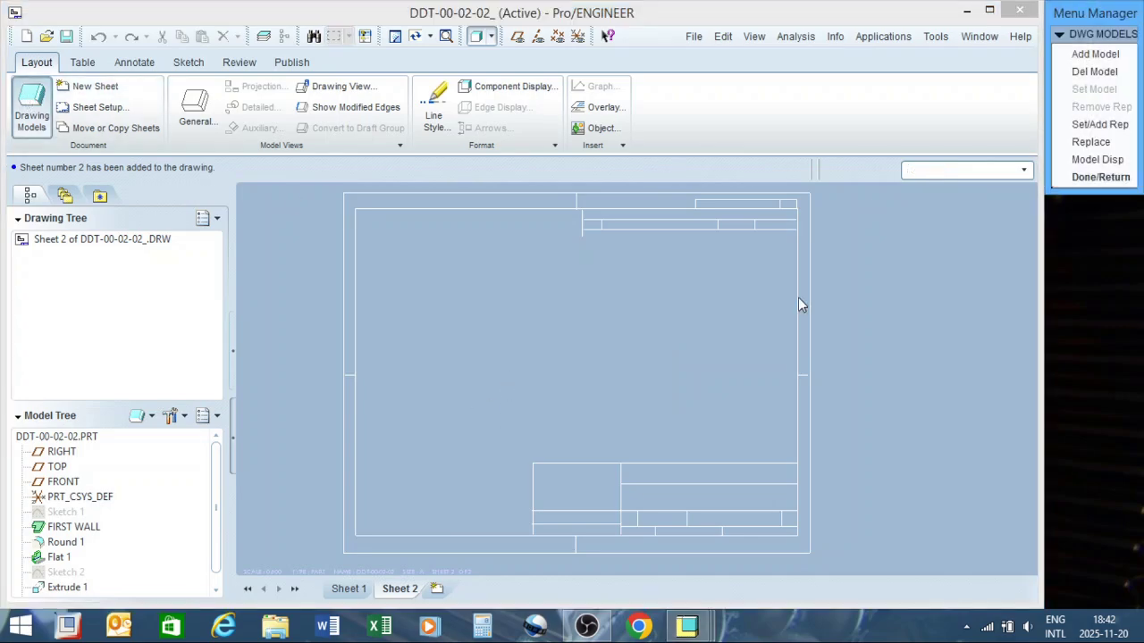
click(1097, 54)
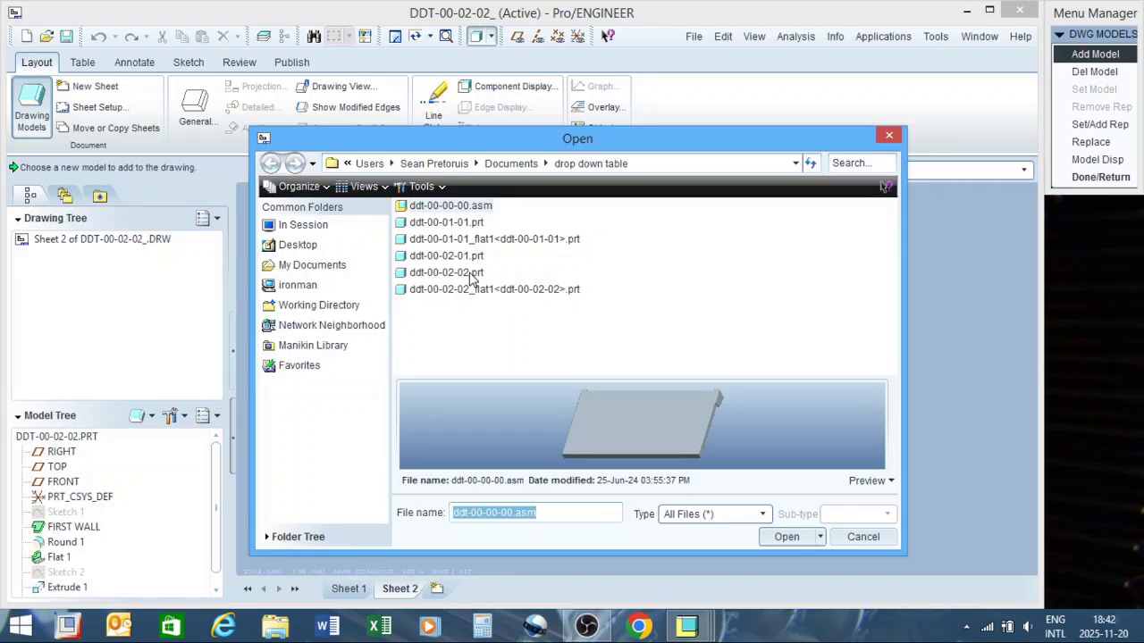
click(470, 273)
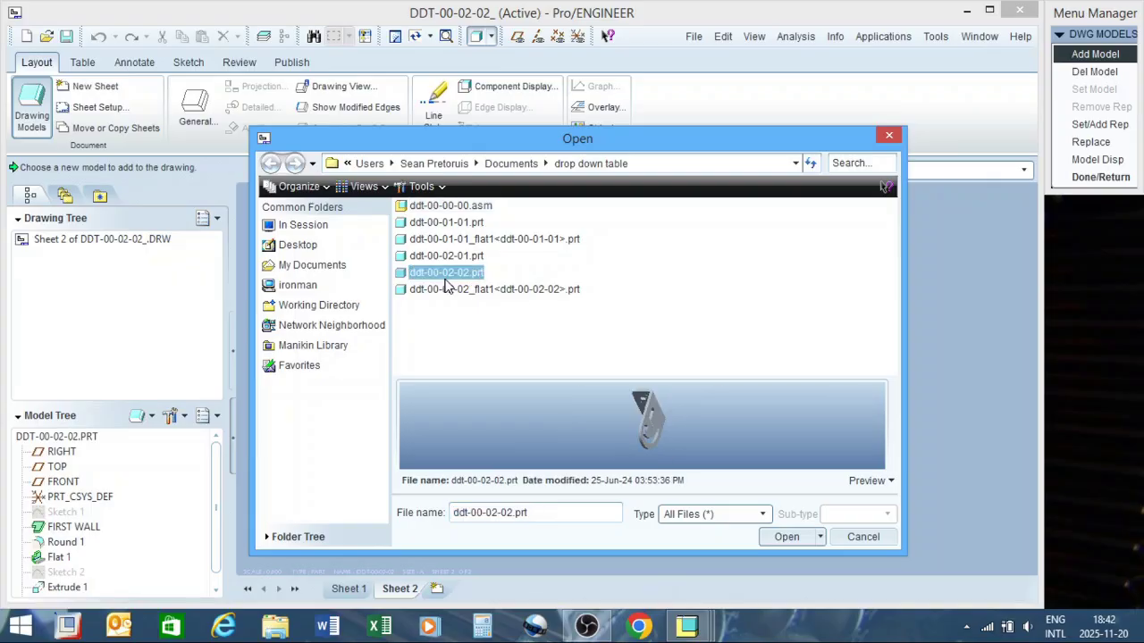
click(786, 538)
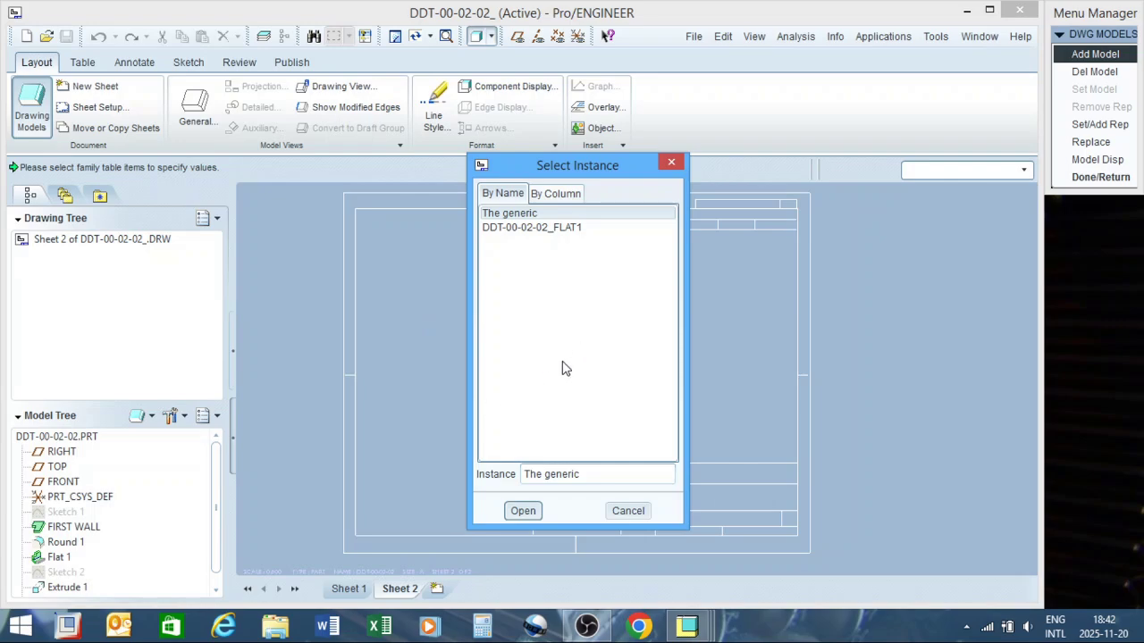
click(552, 231)
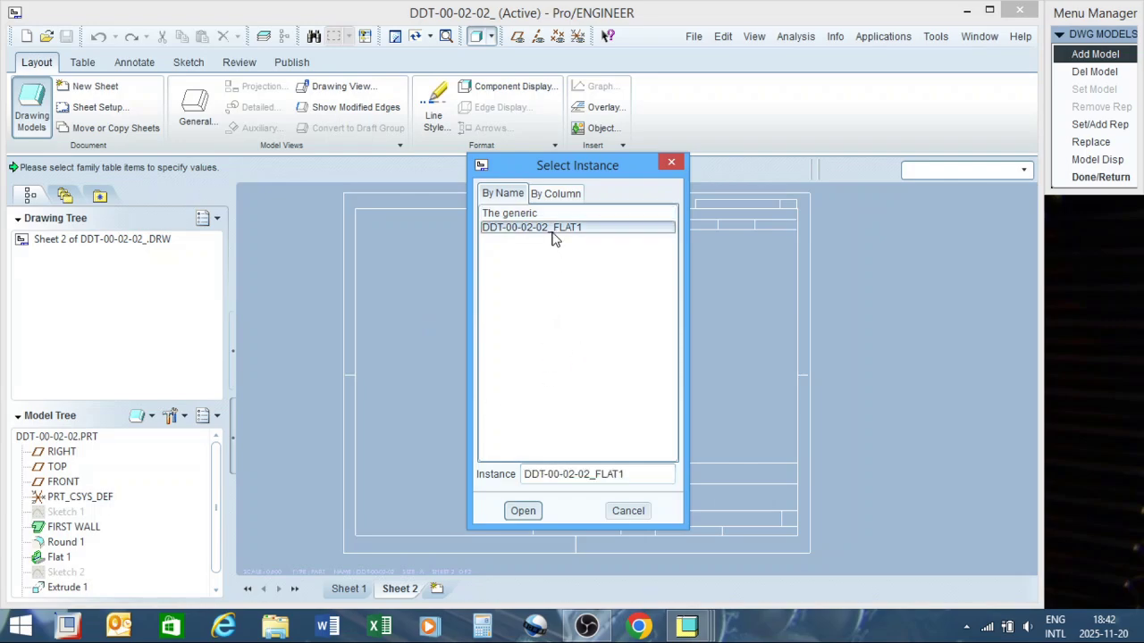
click(523, 511)
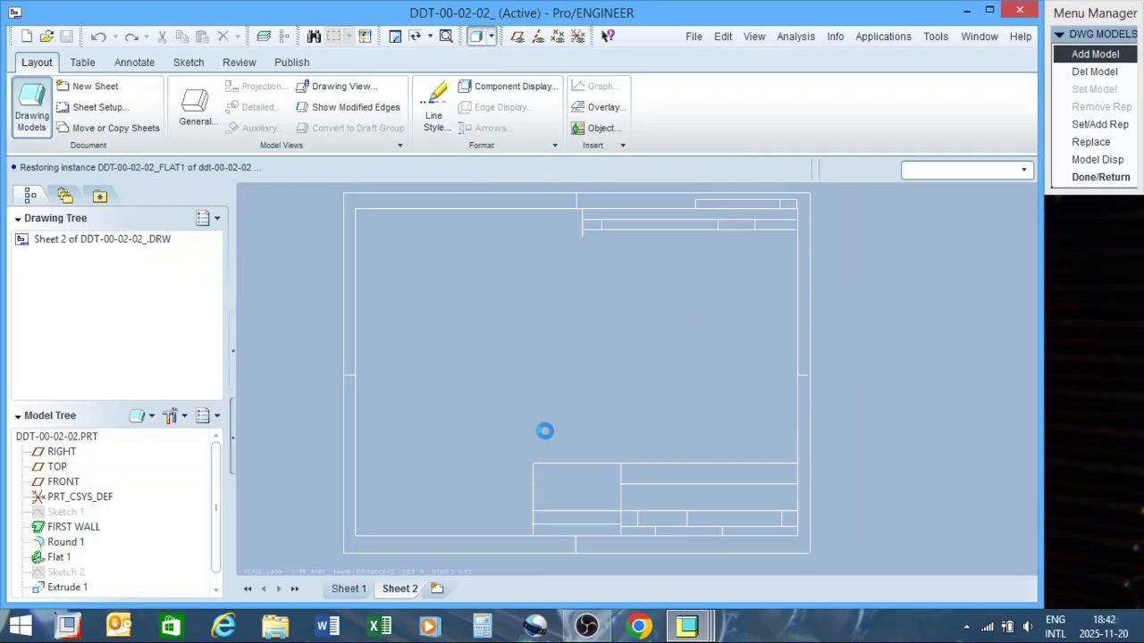
Step: Insert a general view of the flat pattern in the RIGHT orientation and shift it slightly left on Sheet 2
right_click(583, 362)
click(625, 371)
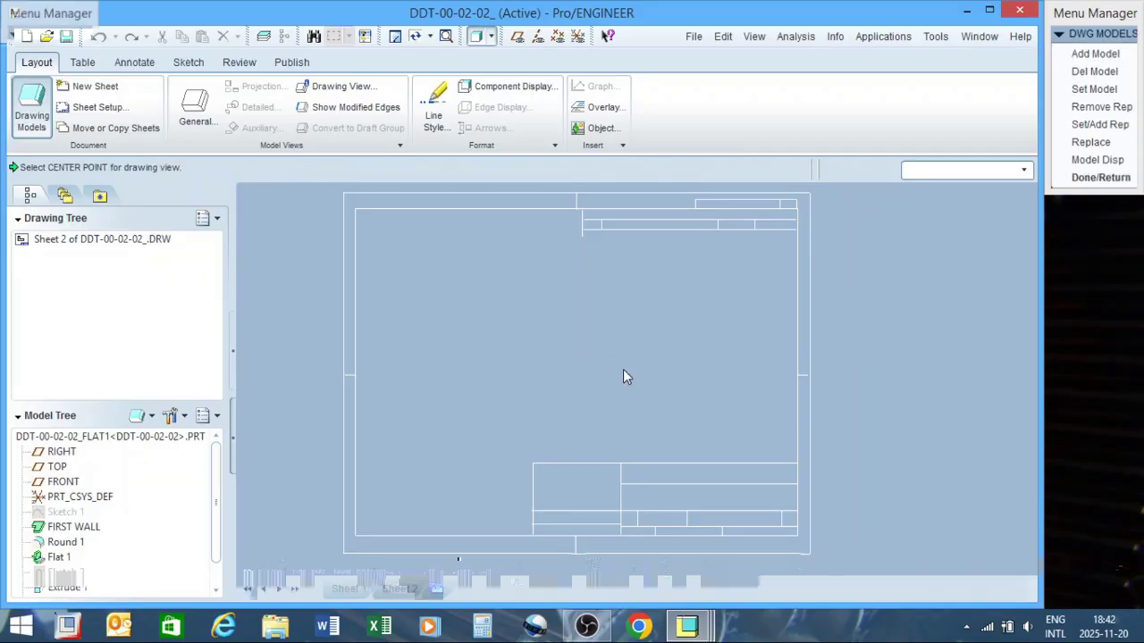
click(600, 349)
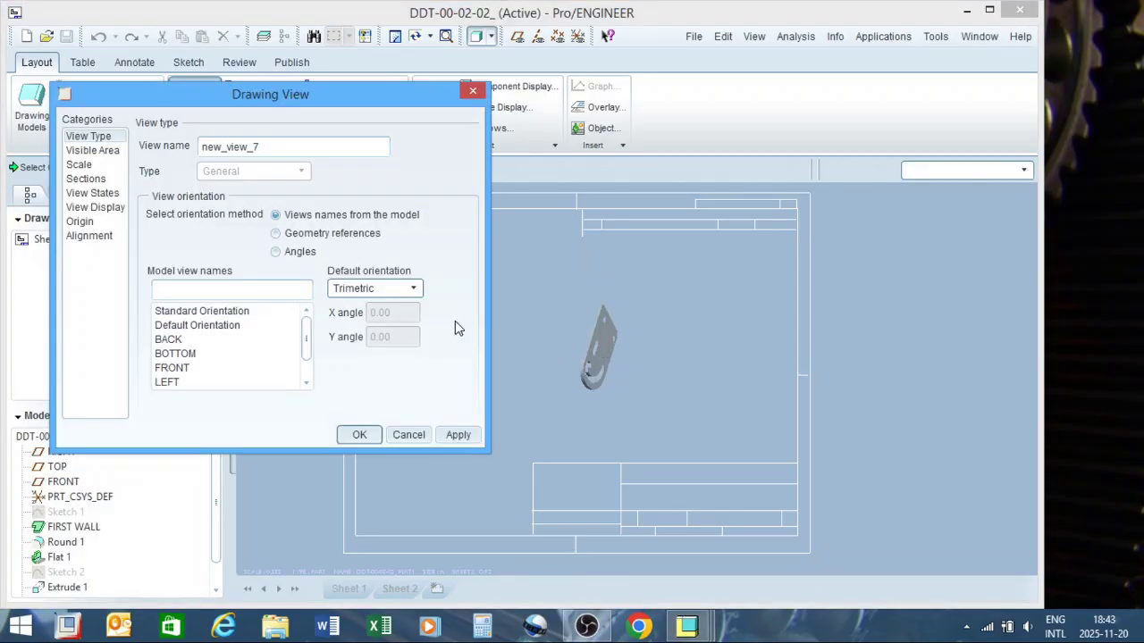
scroll(310, 337, down, 1)
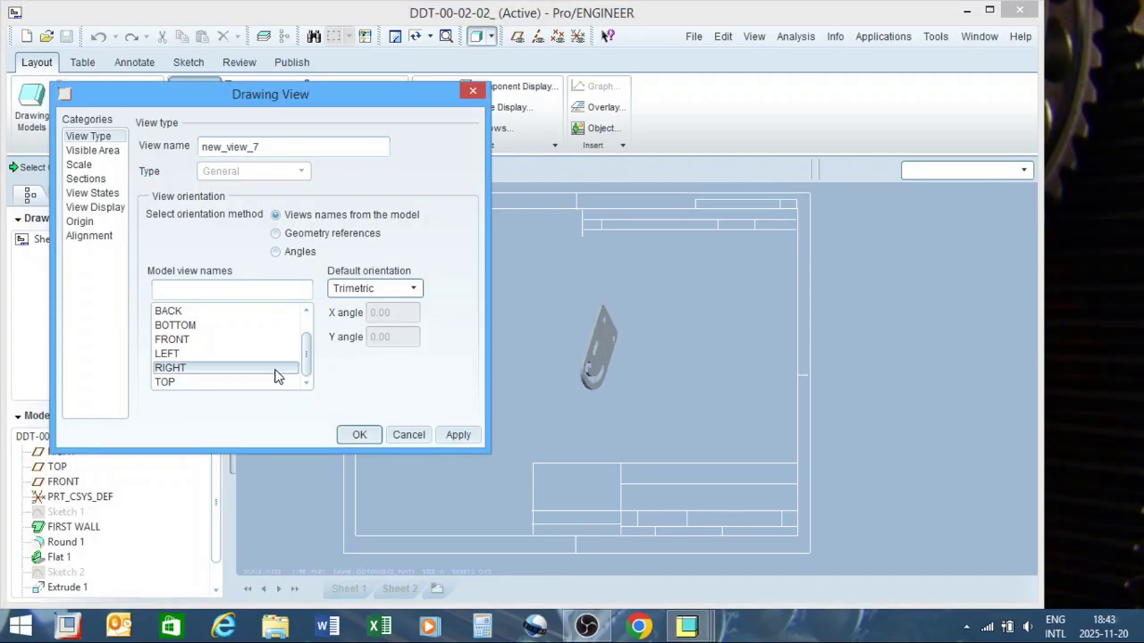
click(234, 369)
click(455, 435)
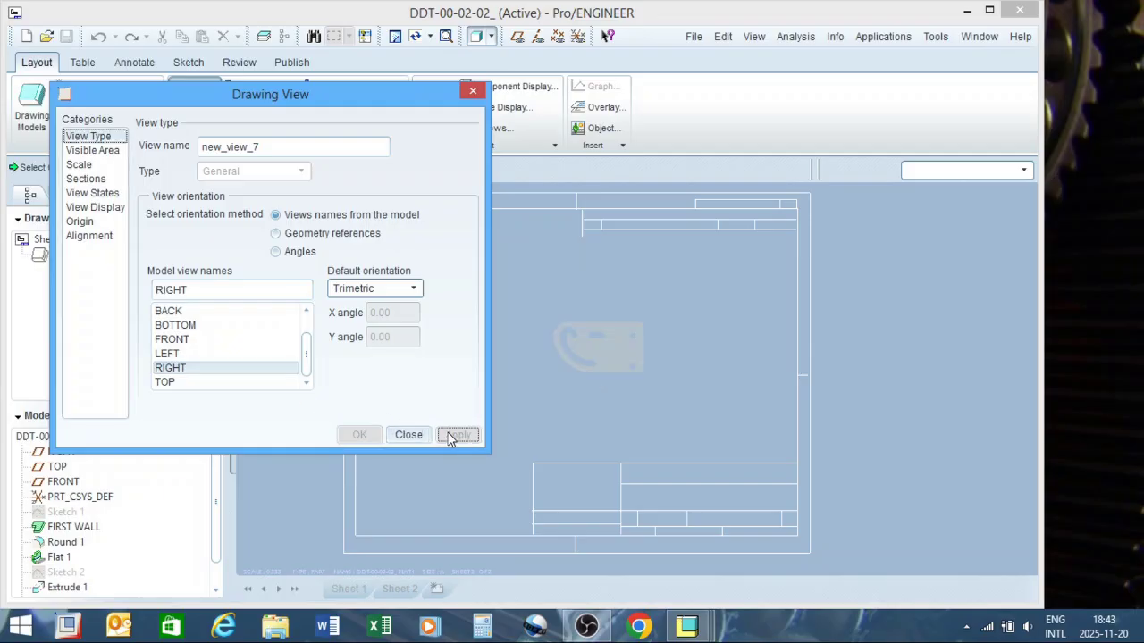
click(408, 435)
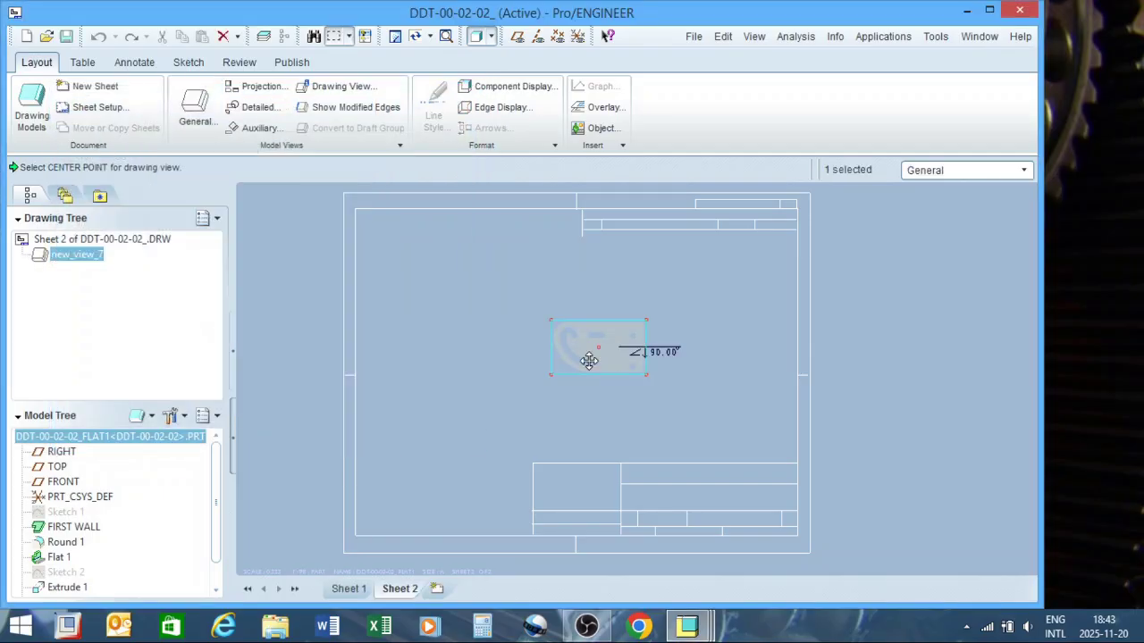
scroll(589, 360, up, 2)
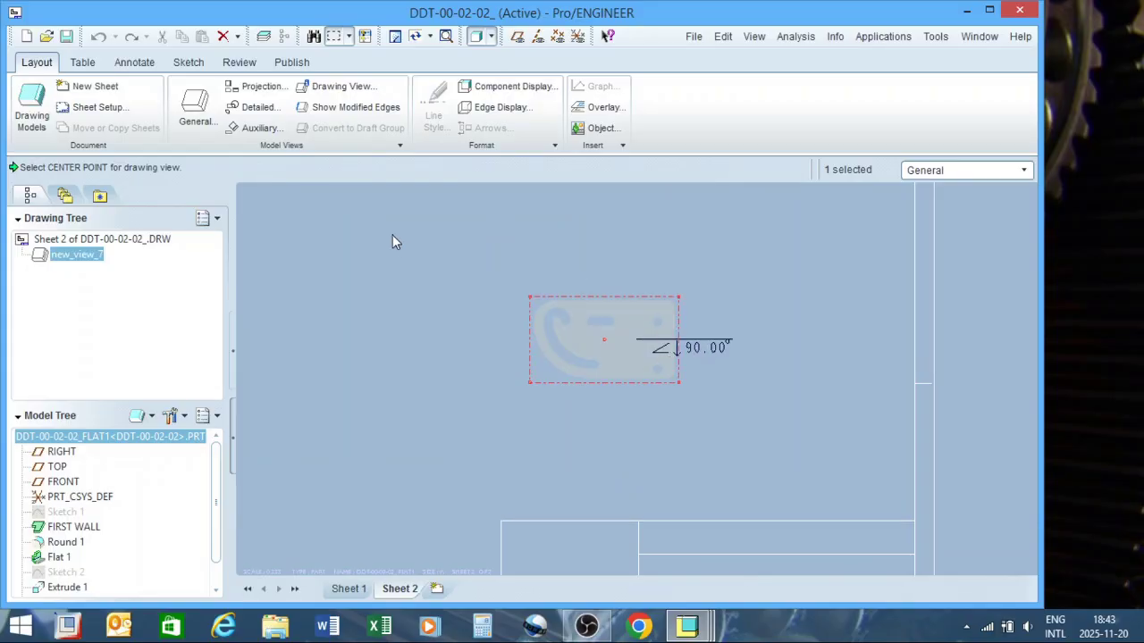
scroll(712, 374, down, 3)
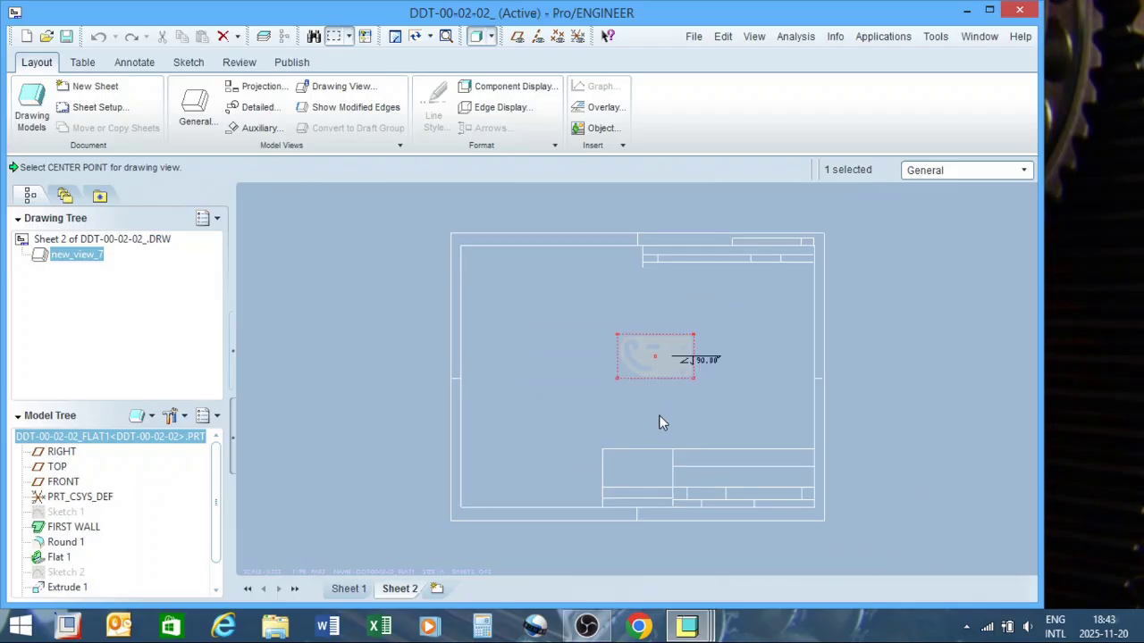
drag(666, 361, 600, 364)
Step: Set a custom scale of 1 for the flat pattern view
right_click(601, 379)
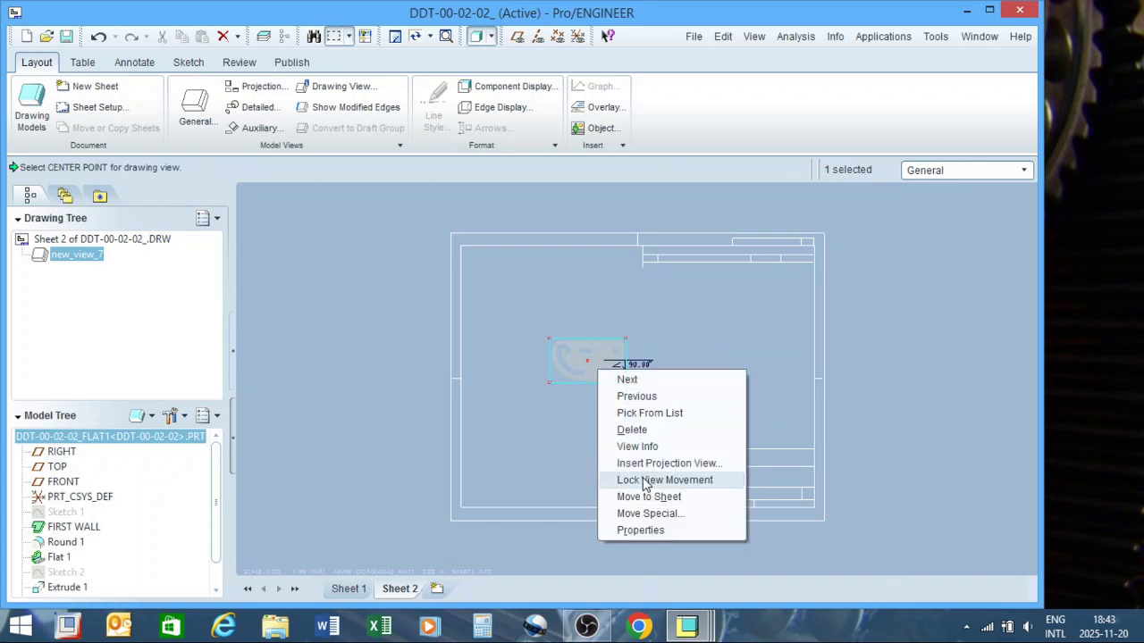
click(658, 530)
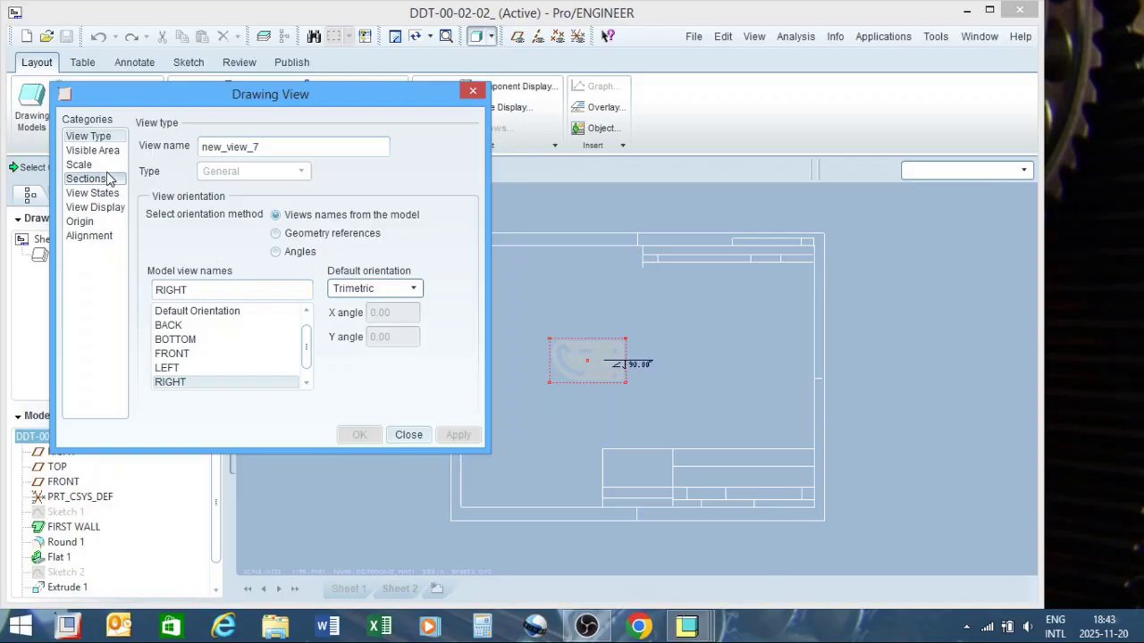
click(85, 165)
click(157, 168)
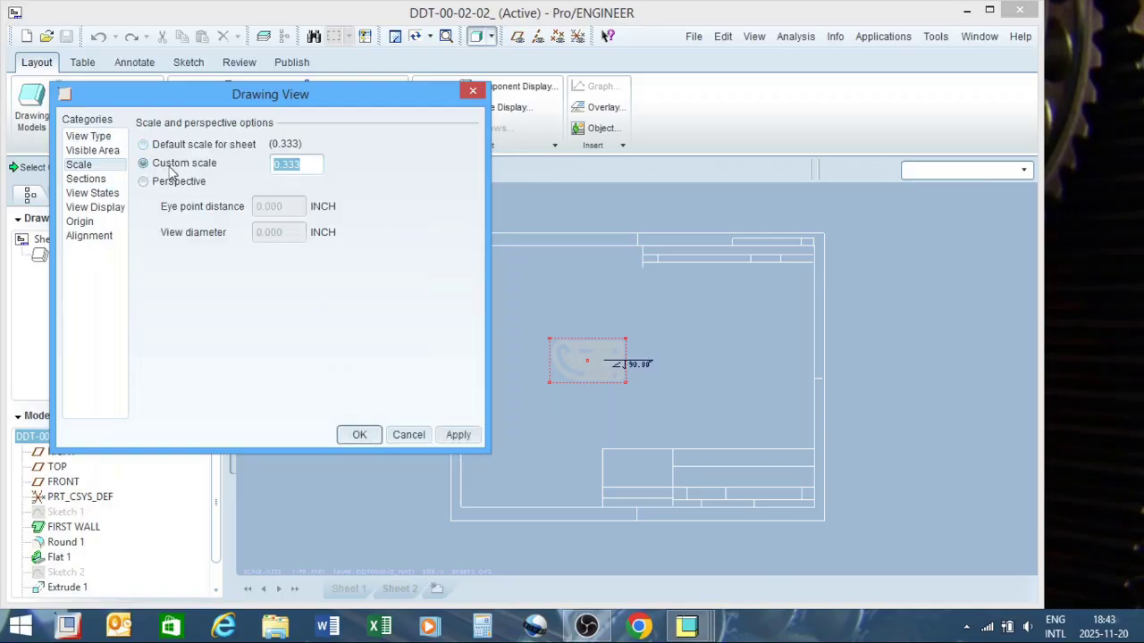
text(1)
key(Return)
click(452, 435)
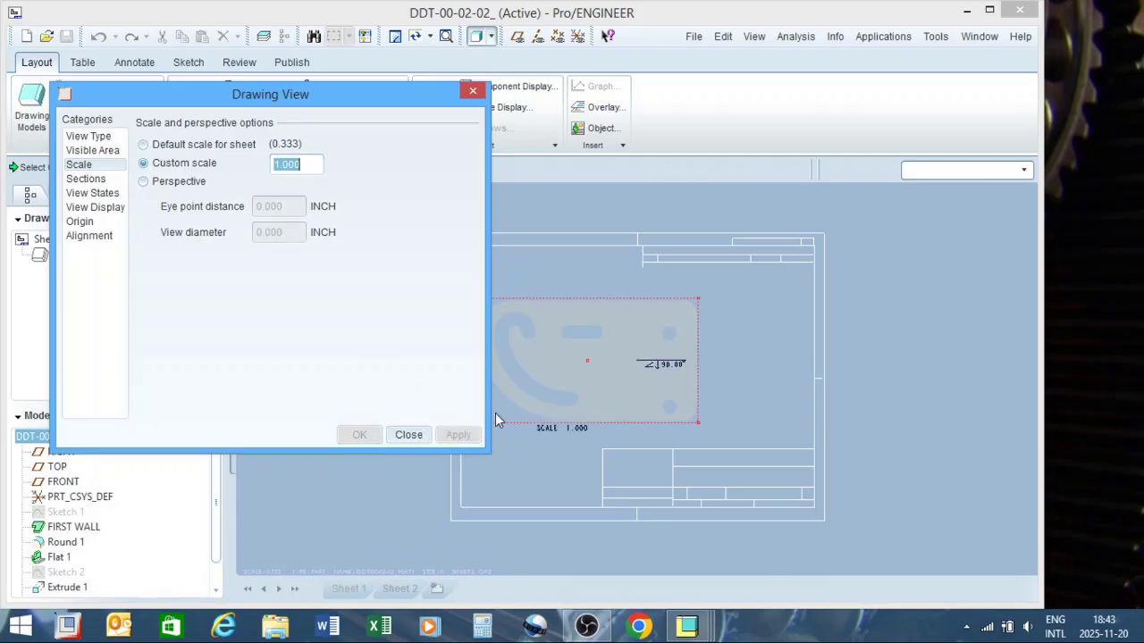
click(617, 350)
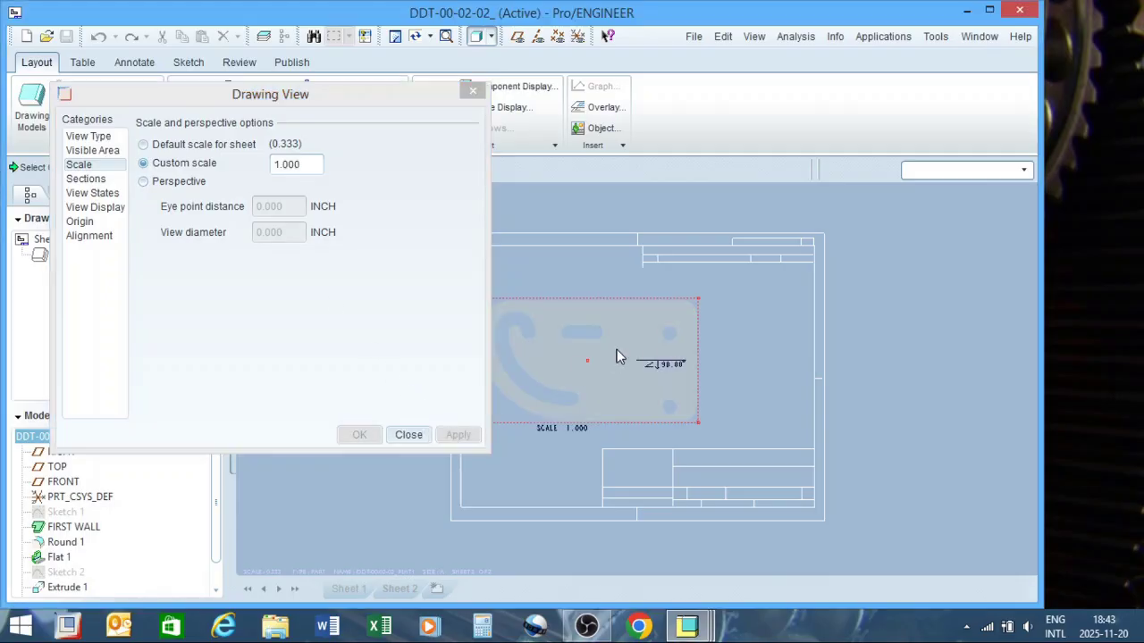
click(406, 434)
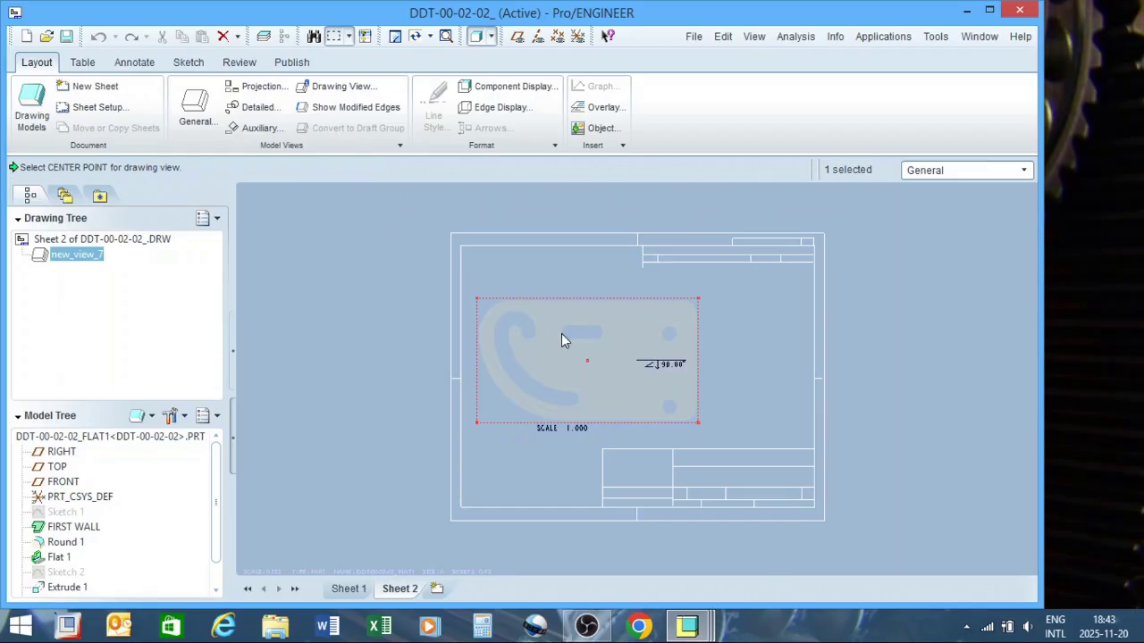
Step: Shift the enlarged flat pattern view slightly right to centre it in the sheet frame and deselect it
right_click(561, 339)
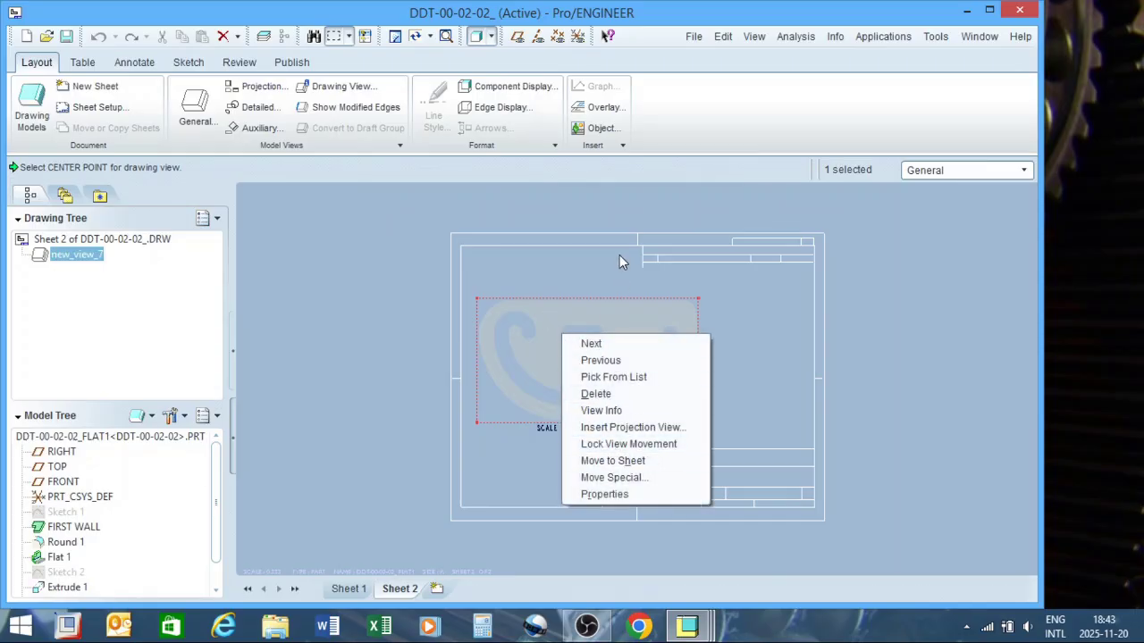
key(Escape)
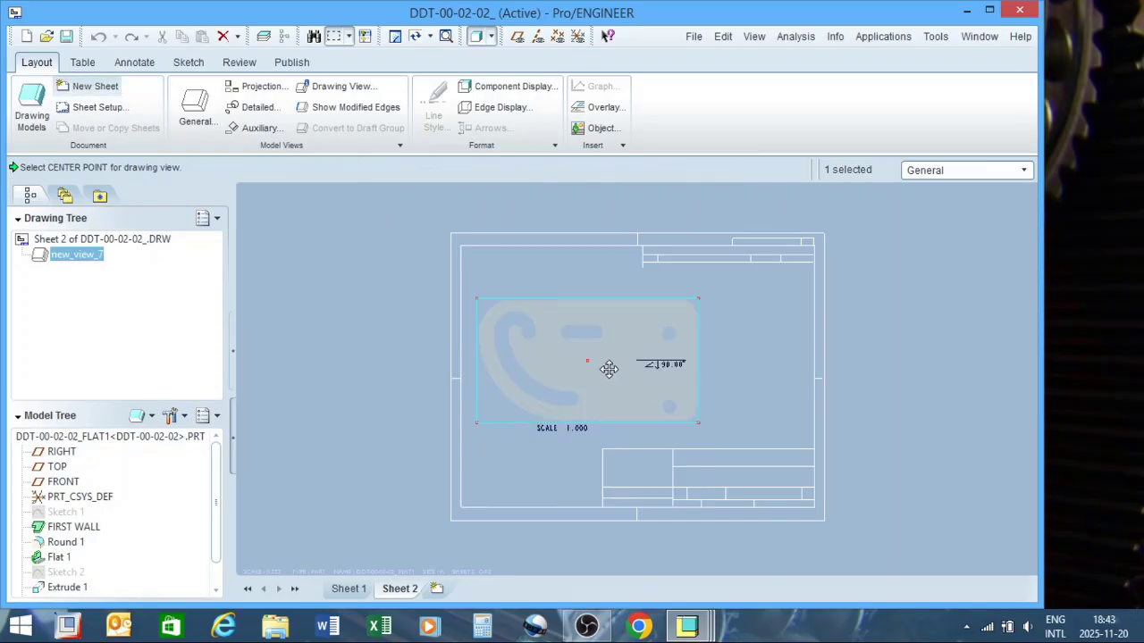
drag(602, 366, 629, 362)
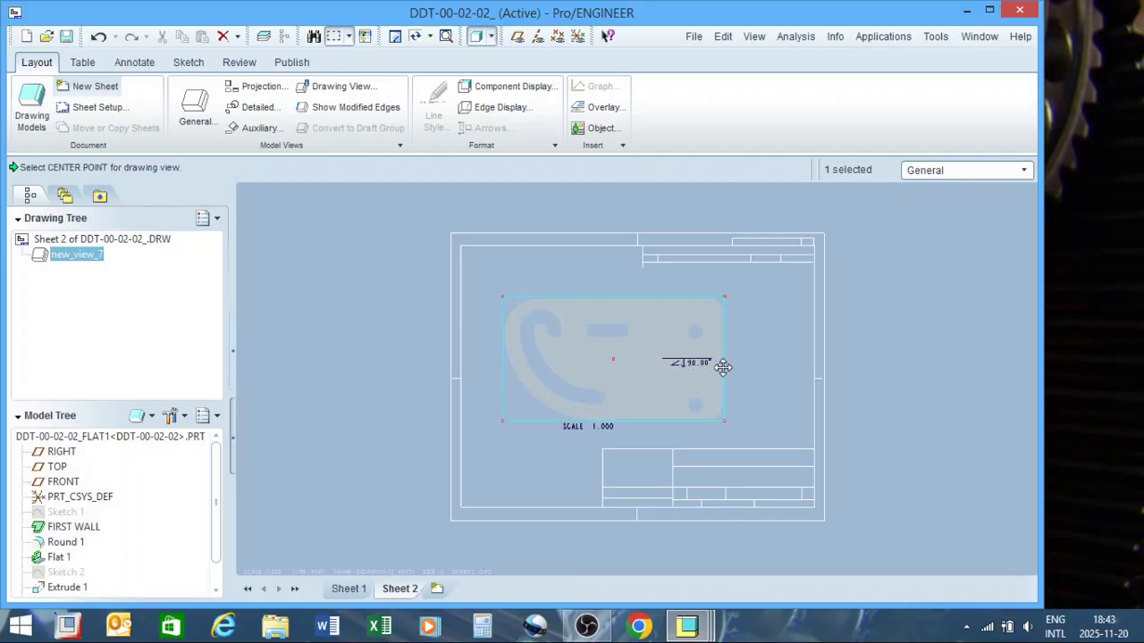
click(753, 361)
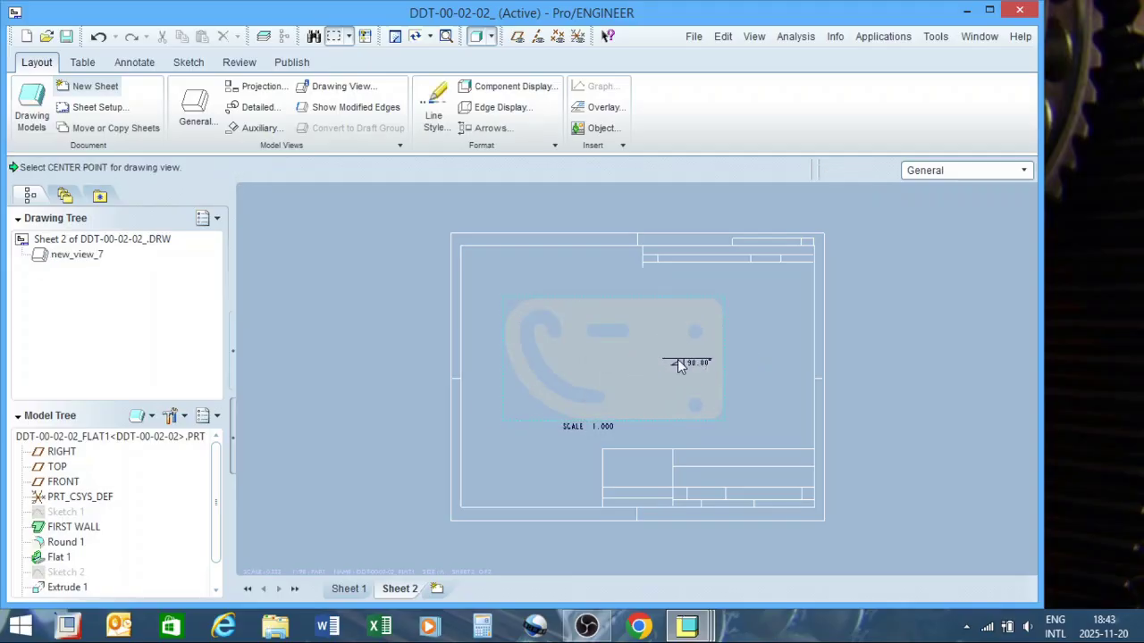
Step: Set the flat pattern view's display style to No Hidden
click(591, 356)
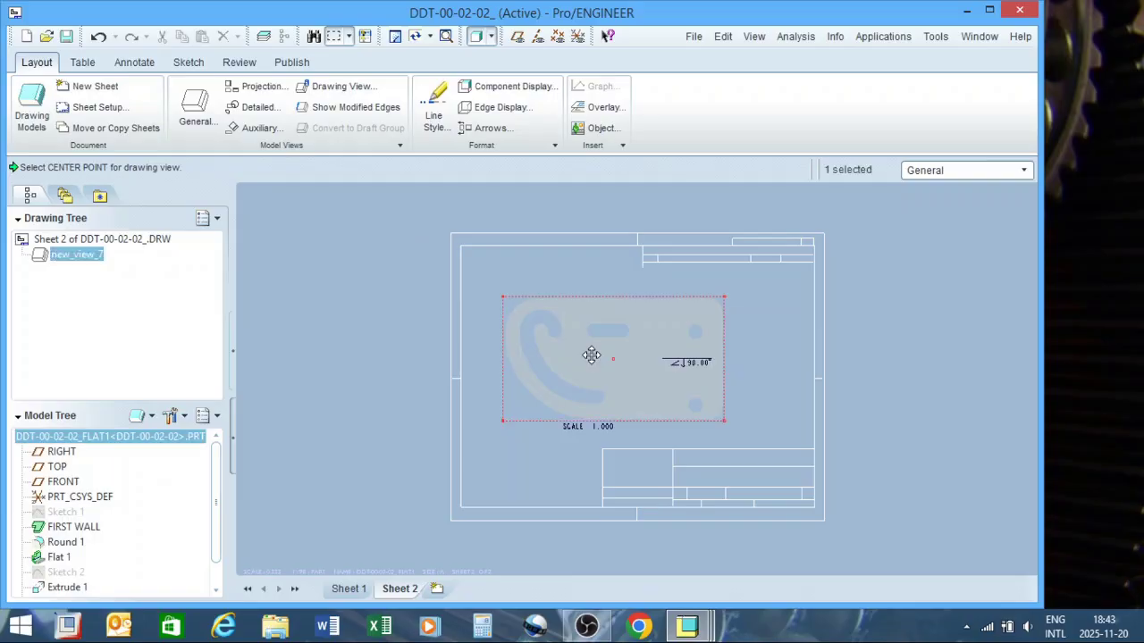
right_click(592, 355)
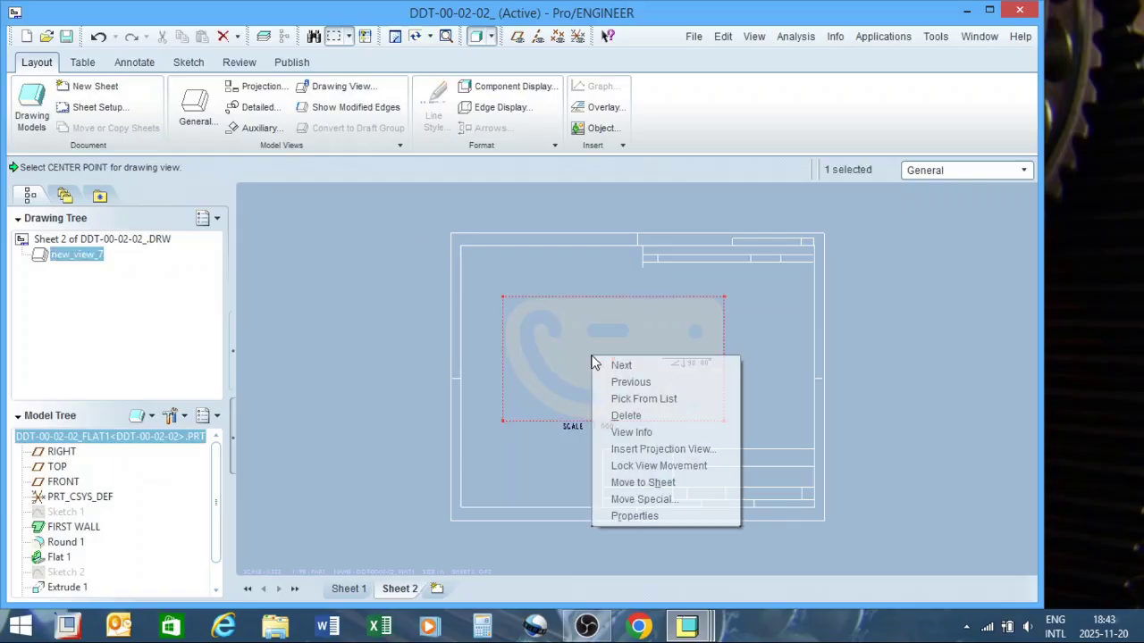
click(654, 517)
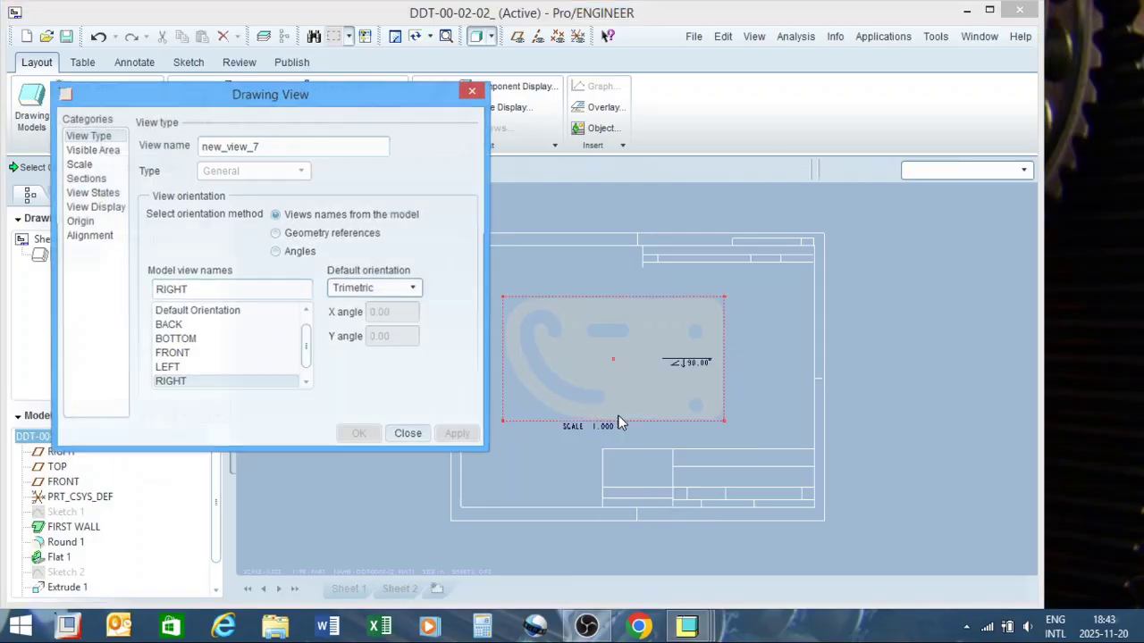
click(114, 207)
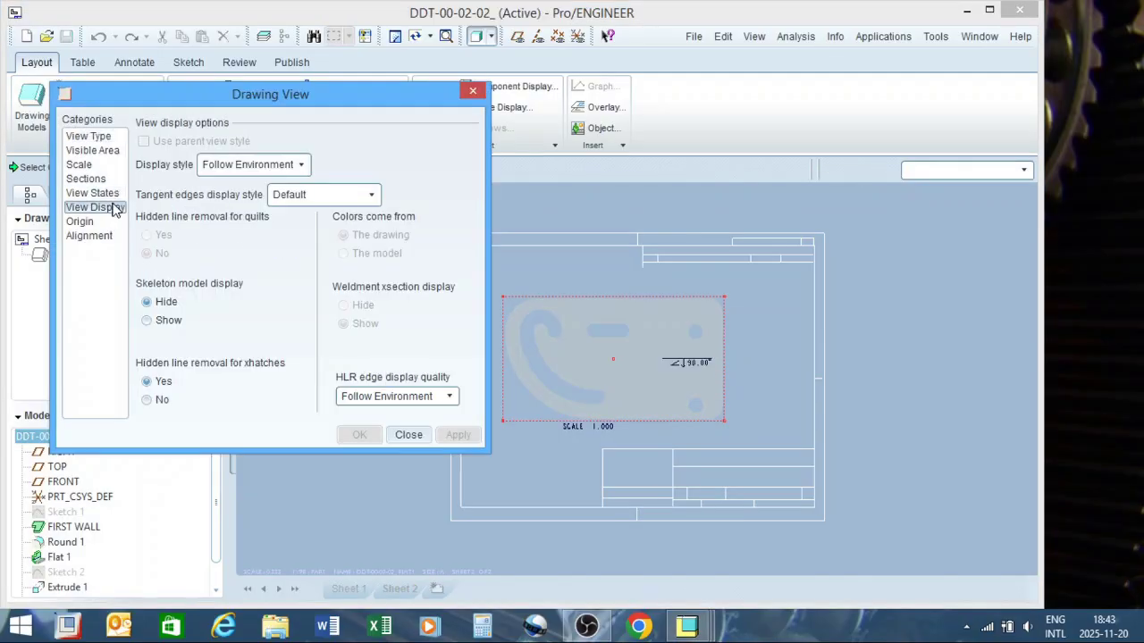
click(295, 168)
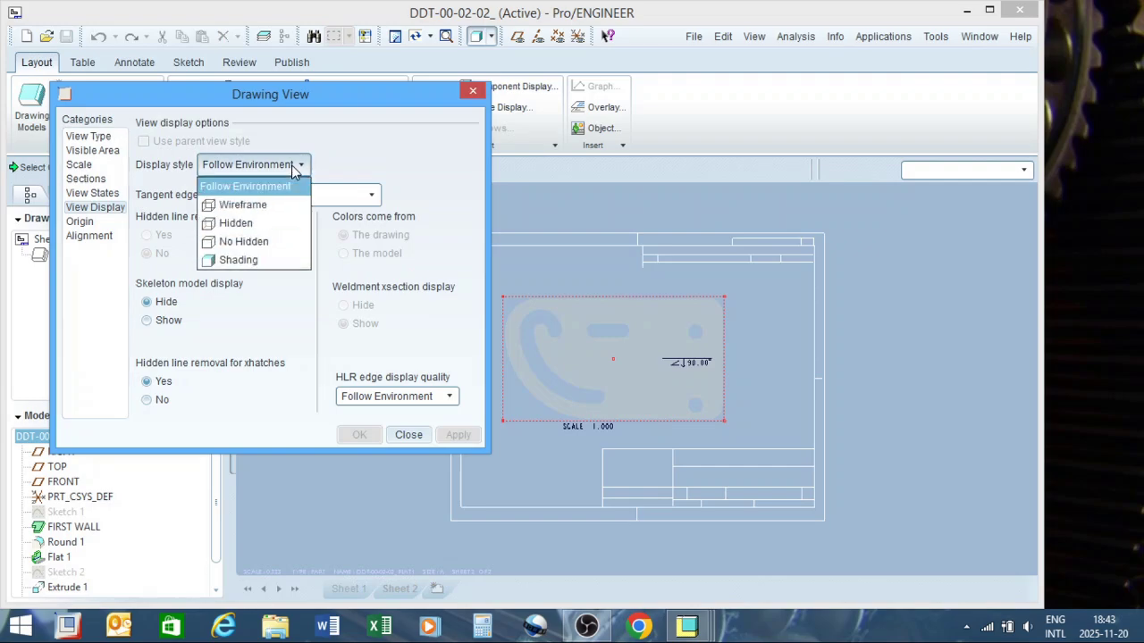
click(268, 241)
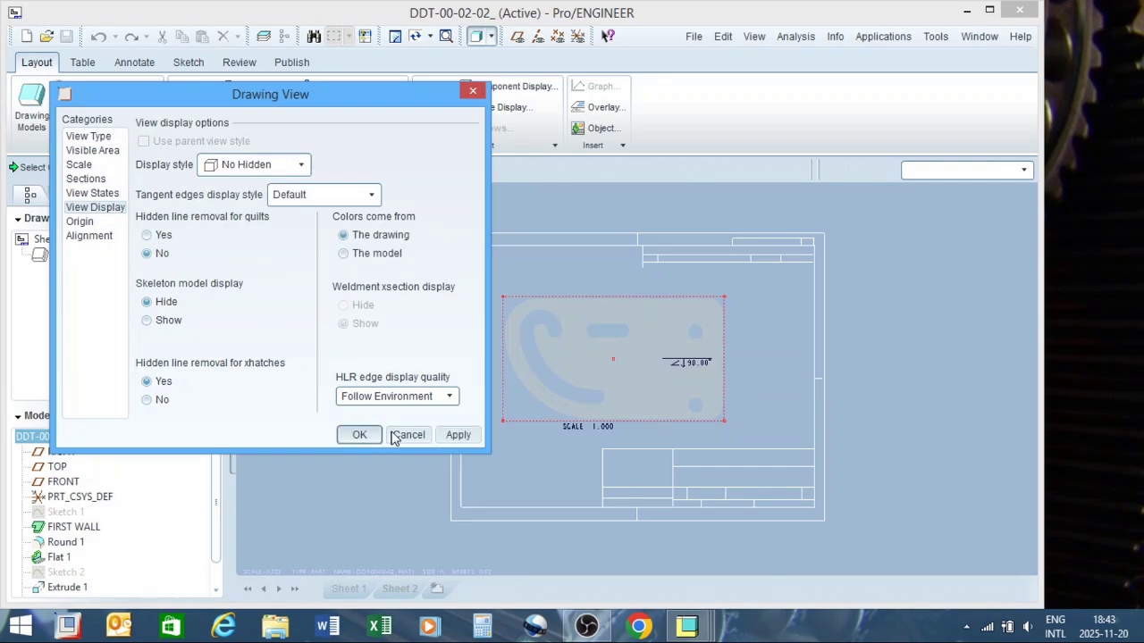
click(457, 435)
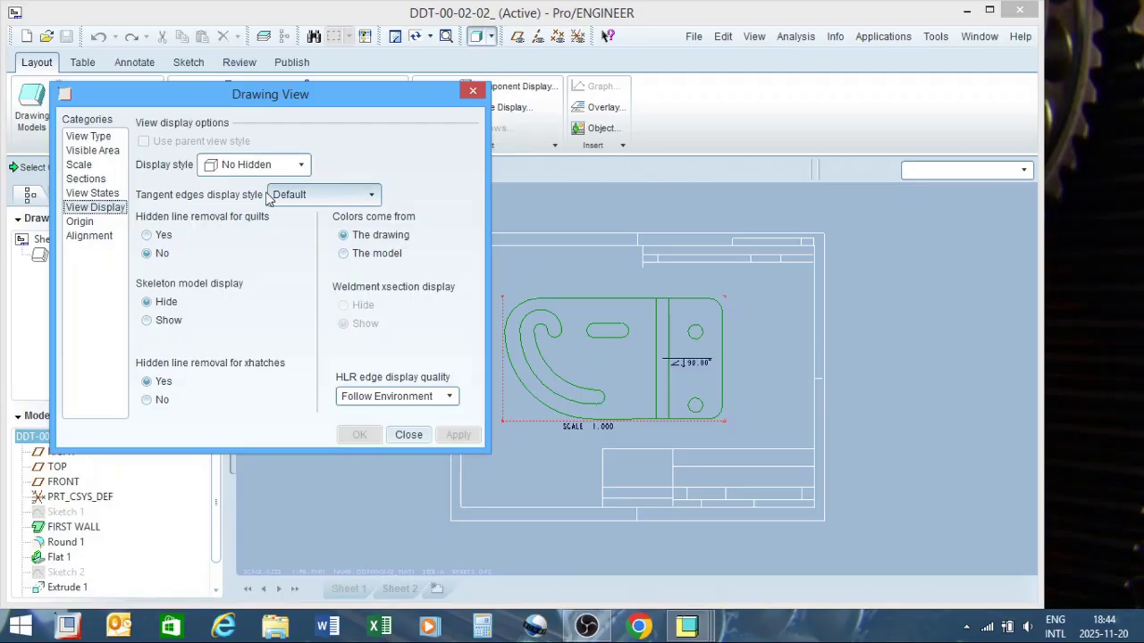
Step: Set the flat pattern view's tangent edges display style to None and close the view properties
click(373, 195)
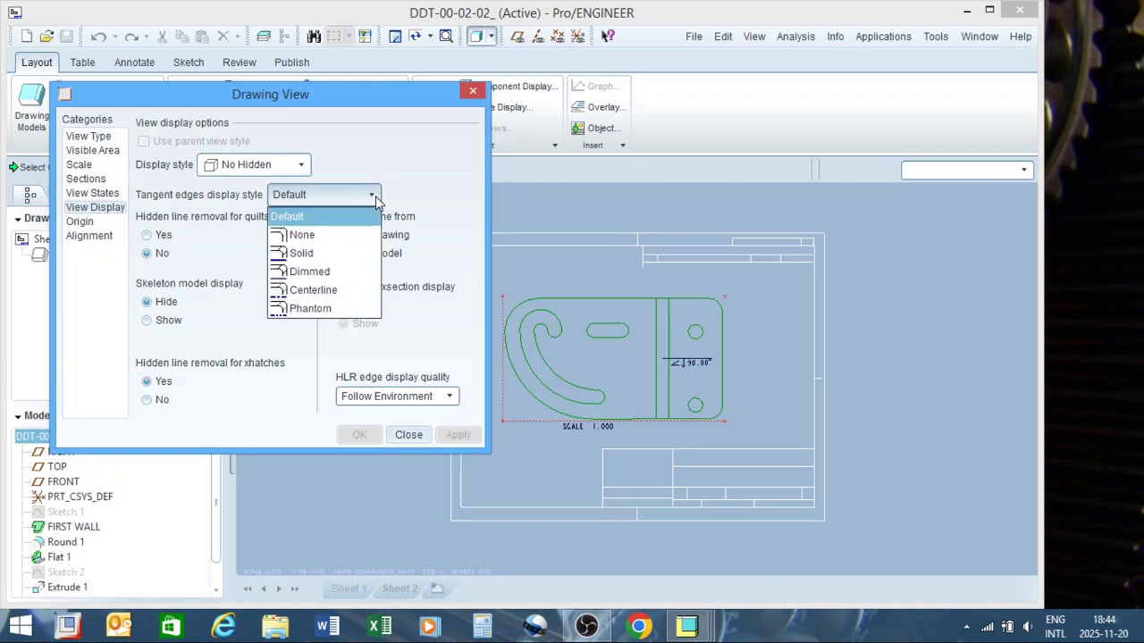
click(347, 238)
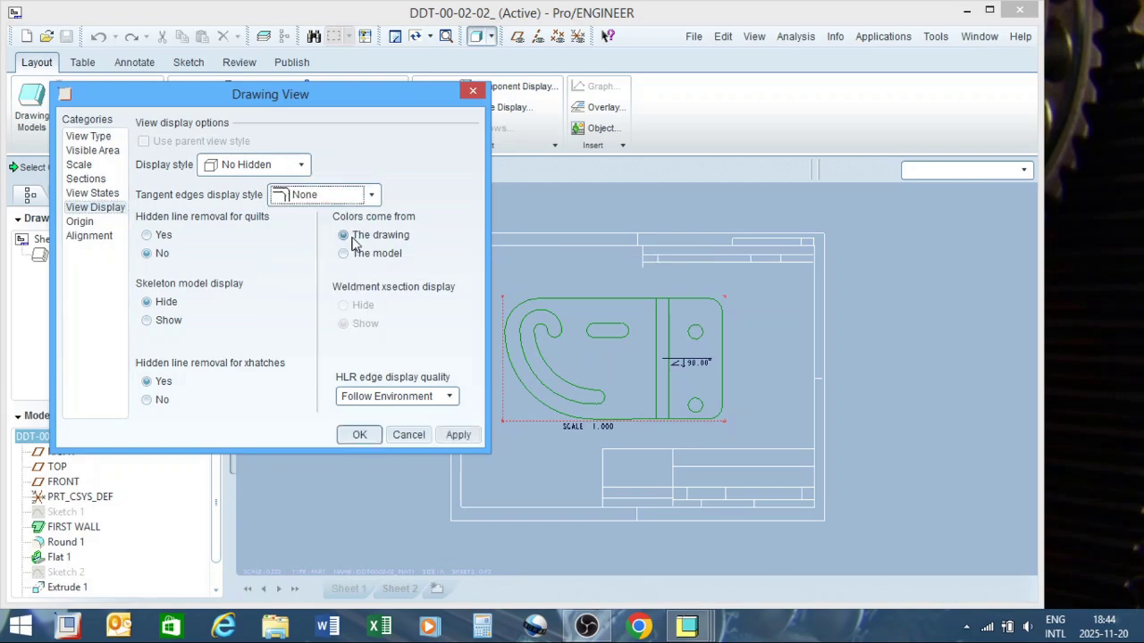
click(449, 439)
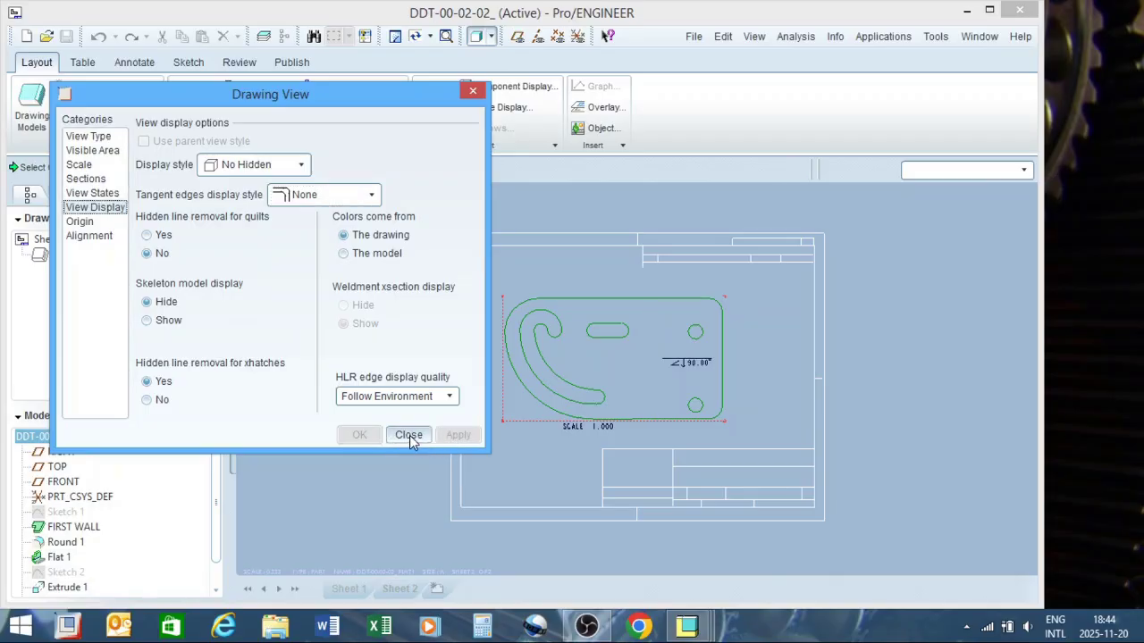
click(409, 436)
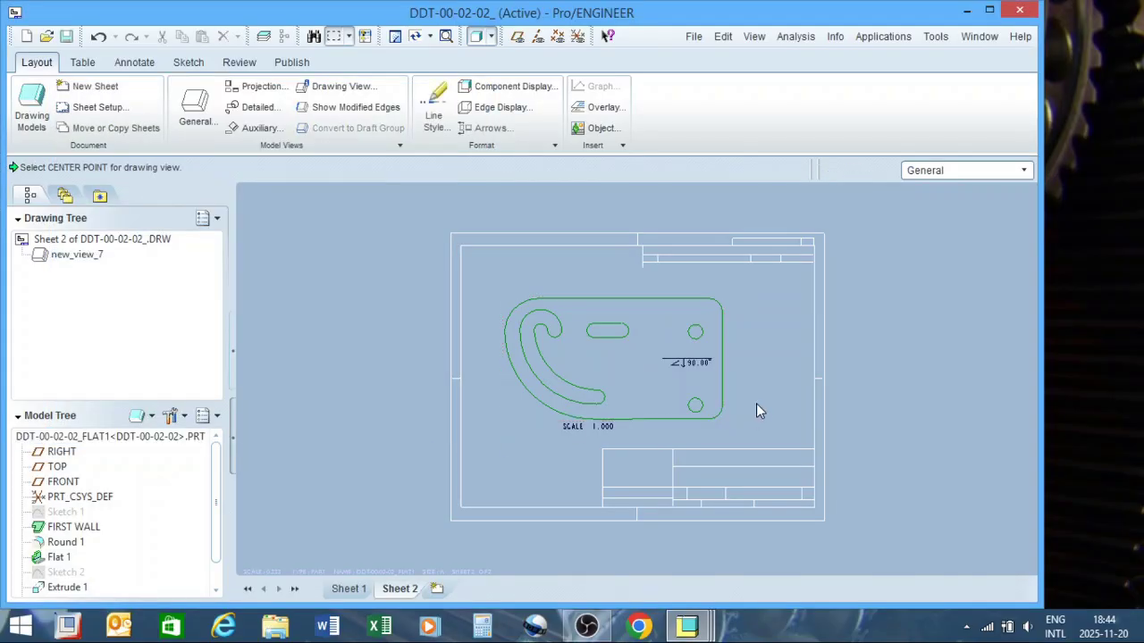
Step: Move the bend note out of the flat pattern to the empty area beyond its right edge, keeping its leader on the bend, and deselect it
scroll(764, 376, up, 1)
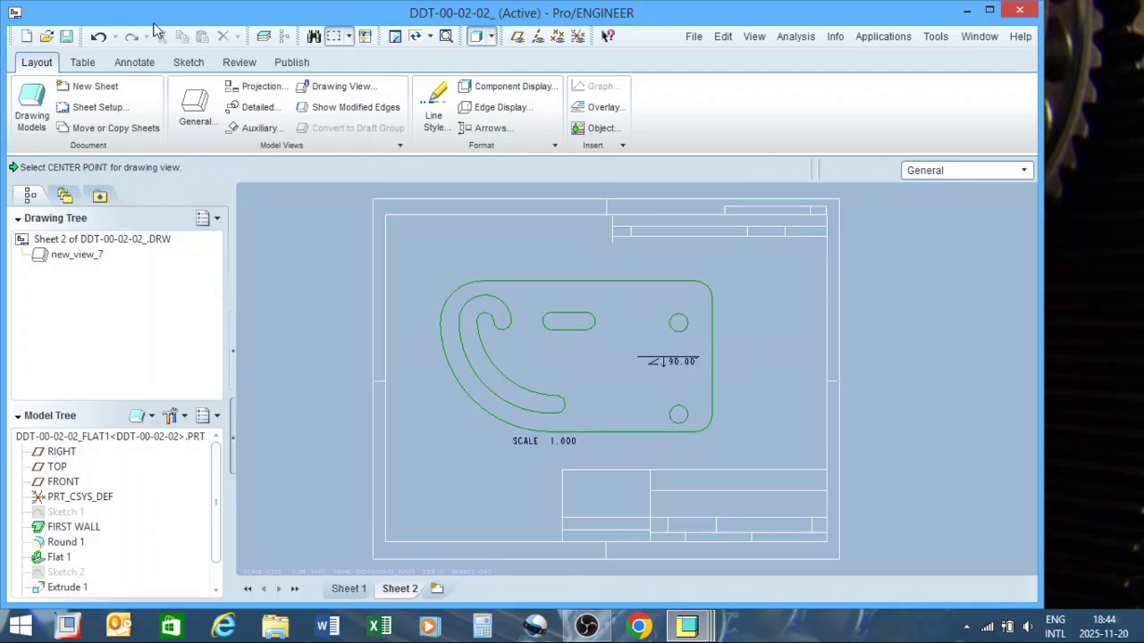
click(133, 64)
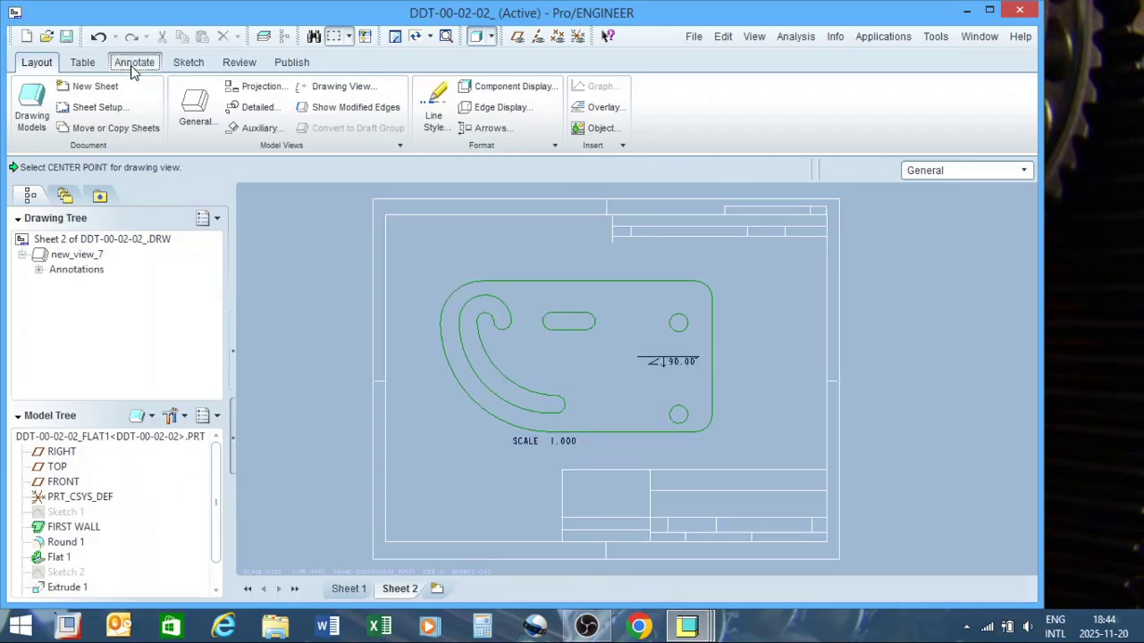
click(669, 361)
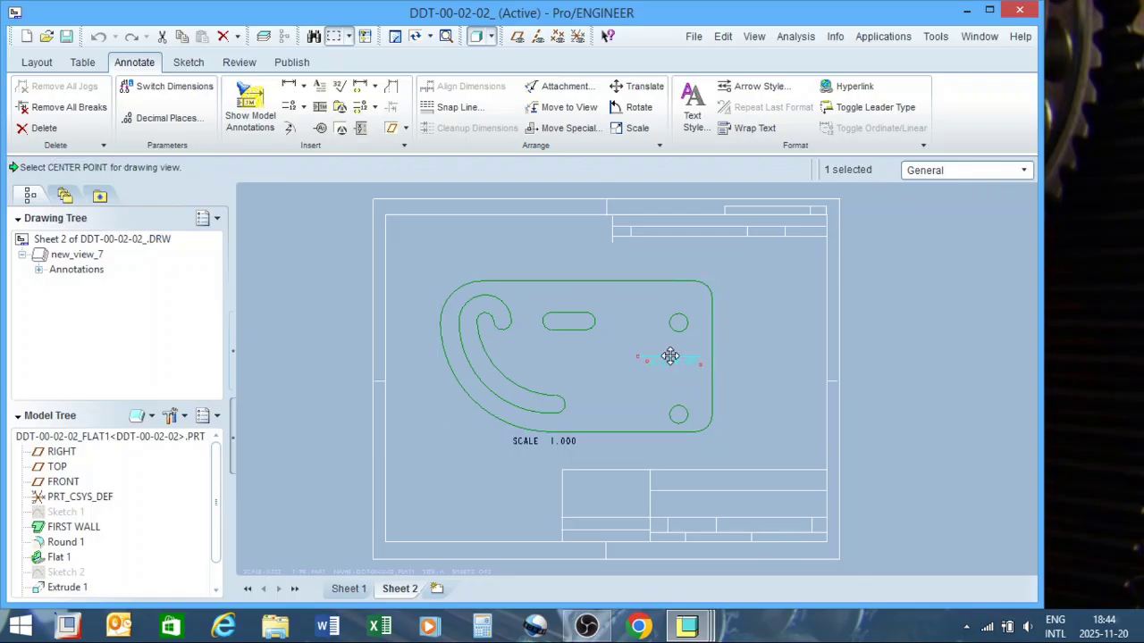
scroll(682, 383, up, 1)
drag(670, 361, 784, 315)
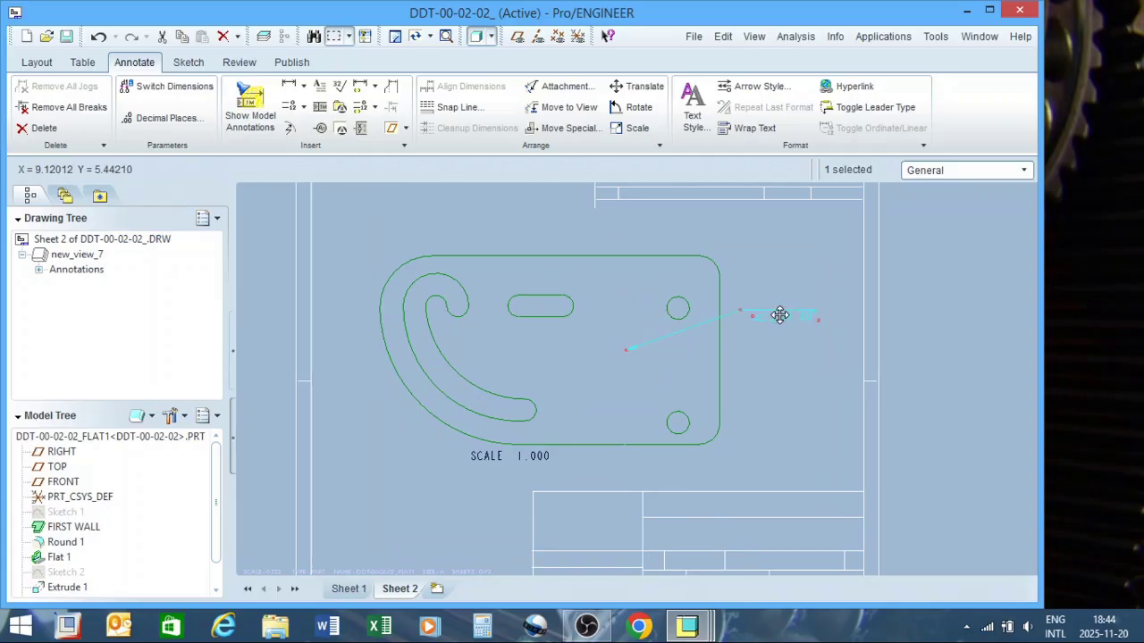
scroll(780, 367, down, 2)
scroll(778, 366, up, 2)
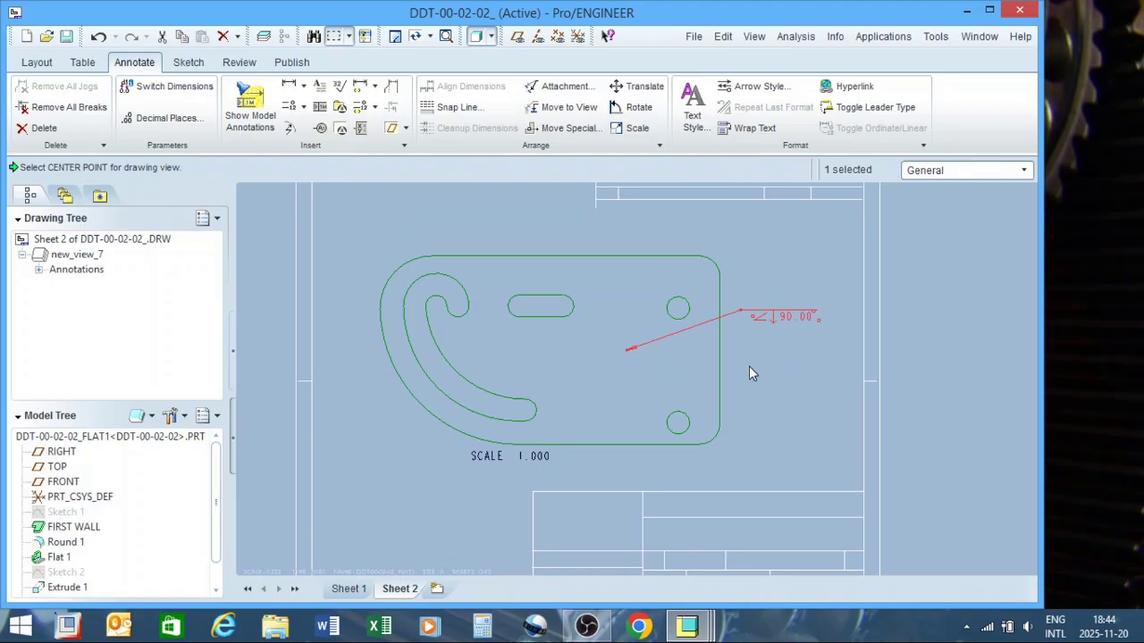
click(752, 375)
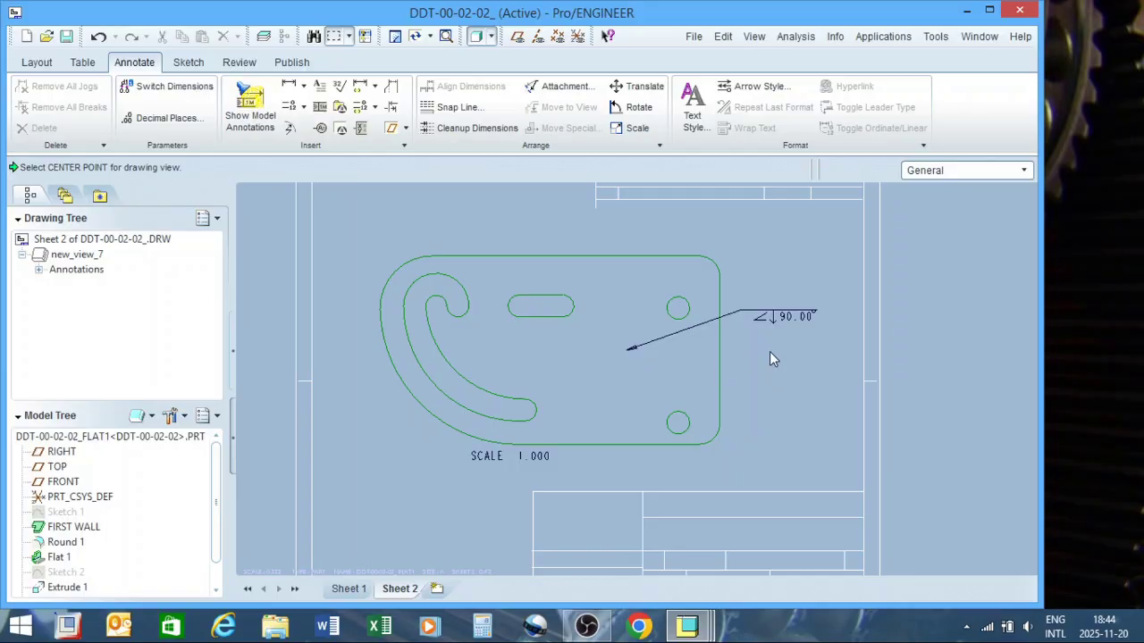
Step: Show the model datum axis of the bend as a centerline in the flat pattern view
scroll(769, 369, up, 1)
scroll(770, 369, down, 1)
click(250, 106)
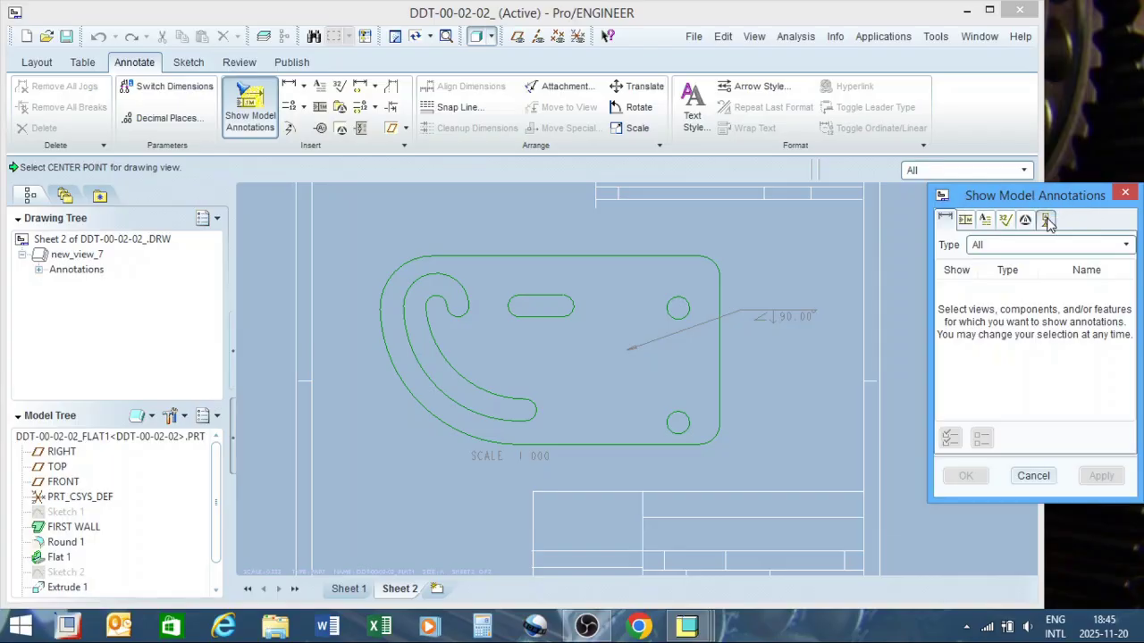
click(1047, 220)
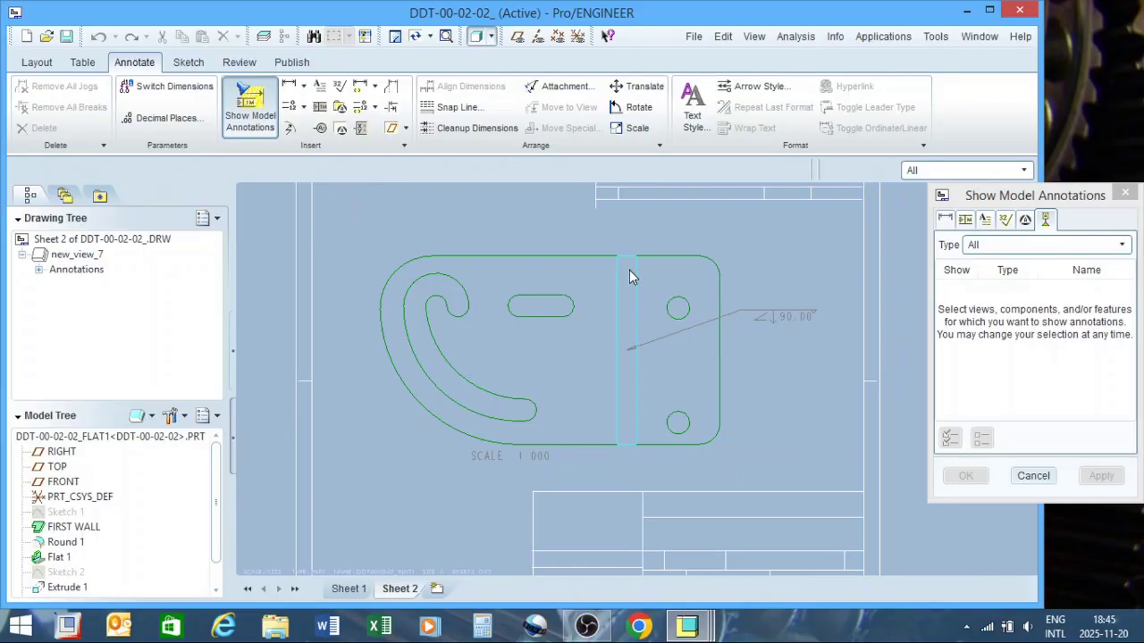
click(629, 269)
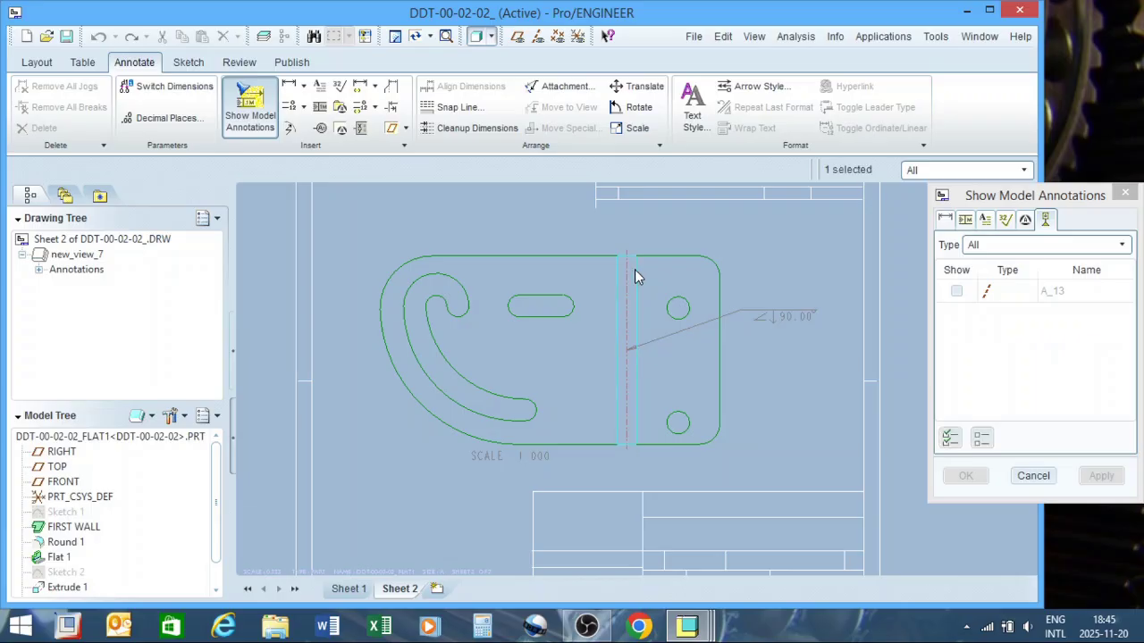
click(957, 293)
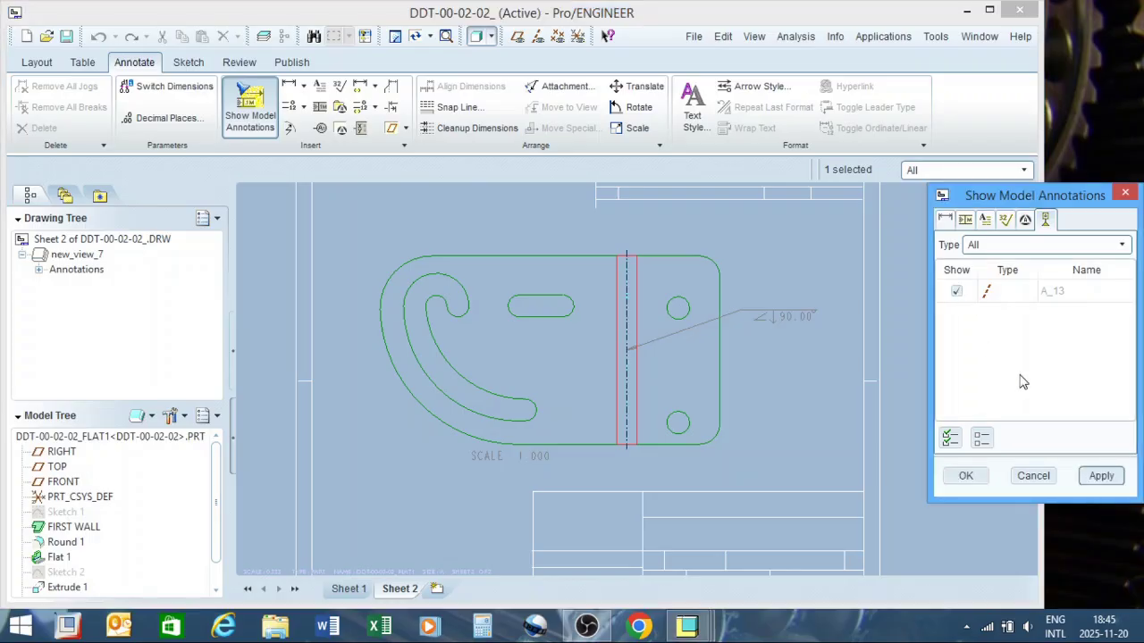
click(965, 475)
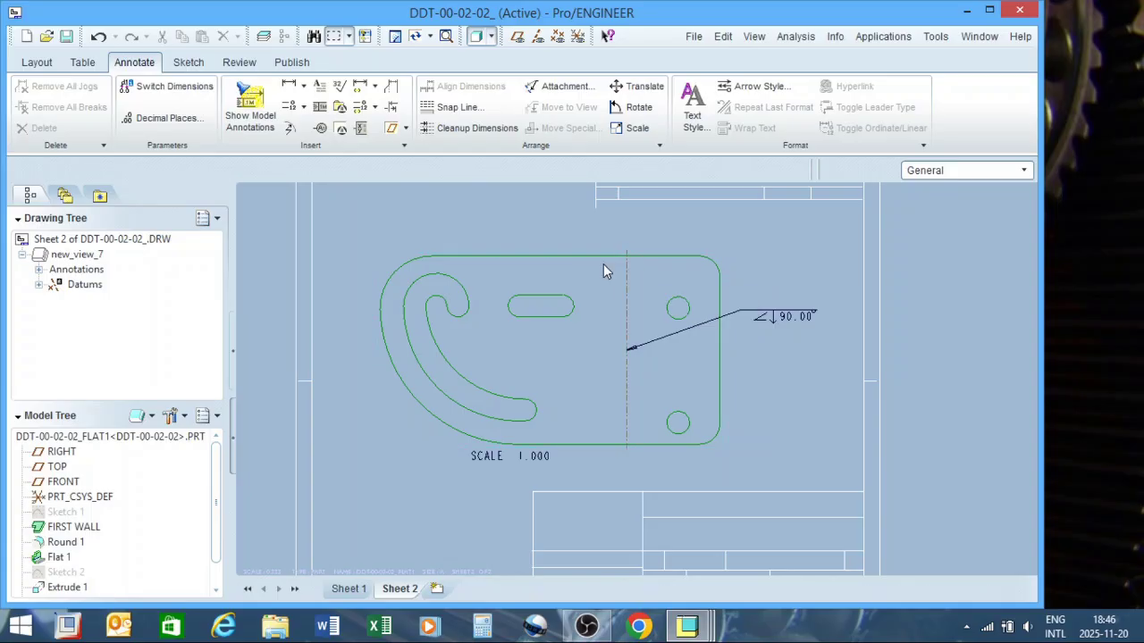
Step: Dimension the horizontal distance from the flat pattern's right edge to the bend axis, placing the dimension above the part
click(291, 90)
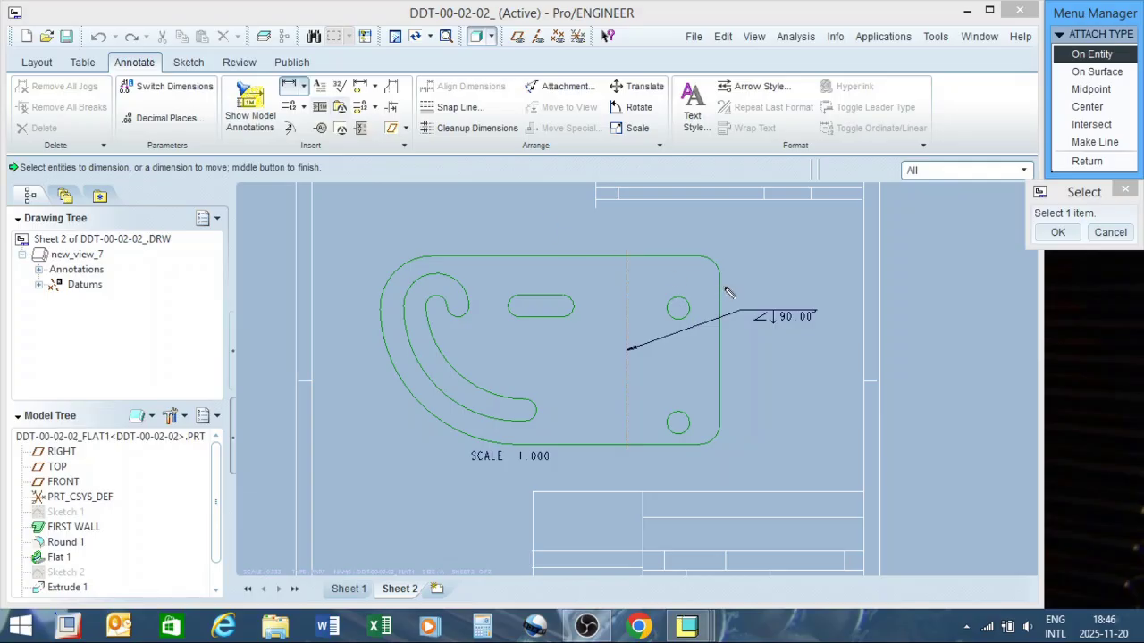
click(722, 300)
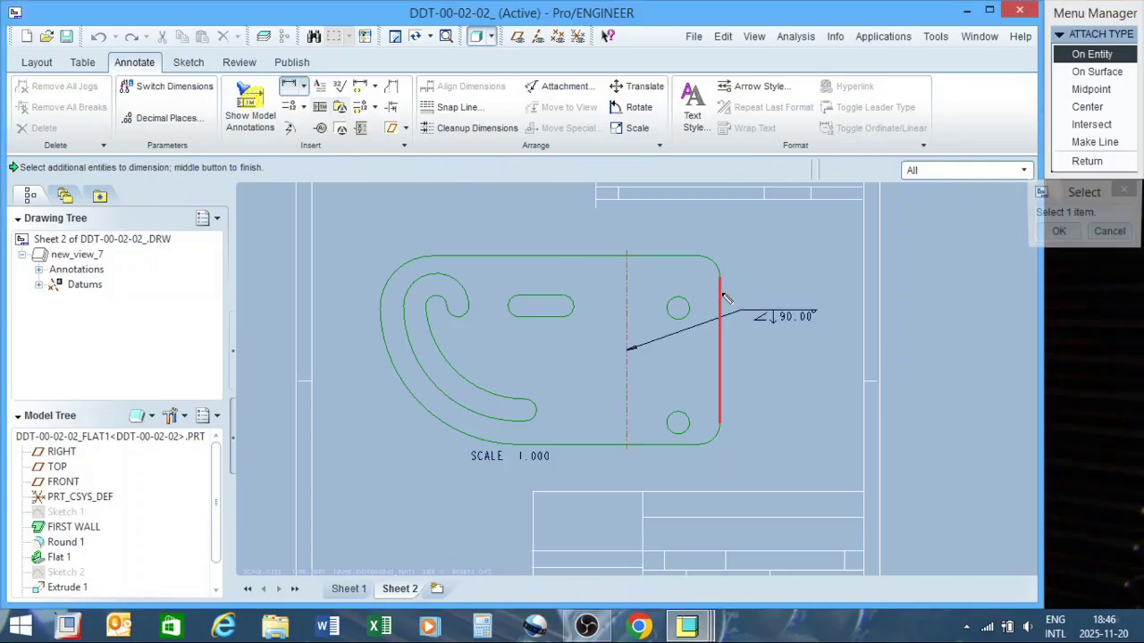
click(629, 270)
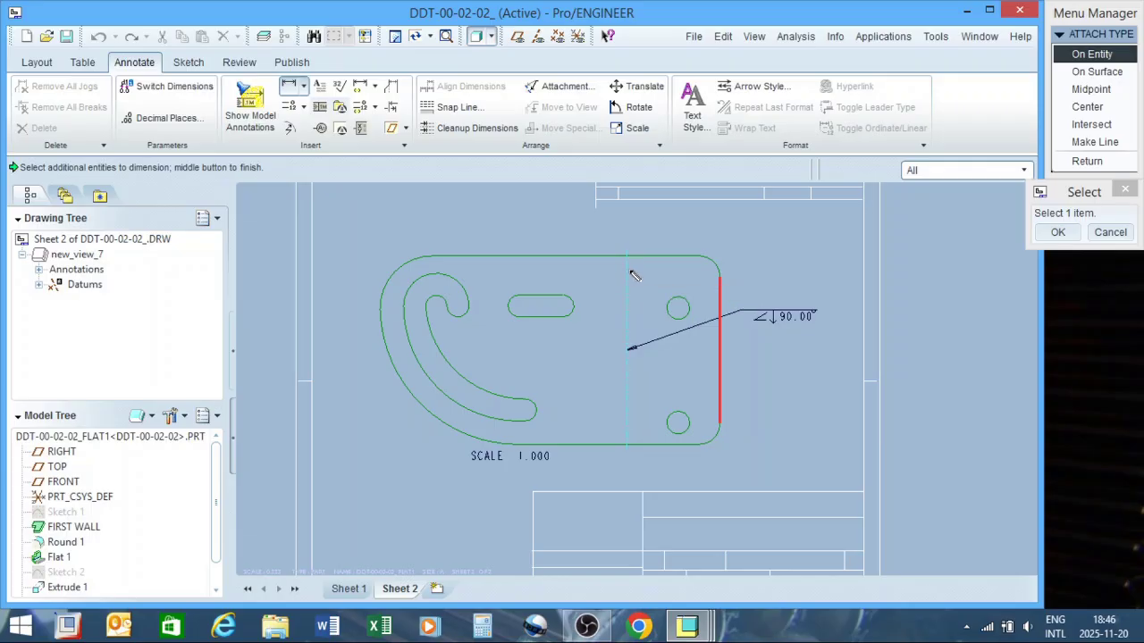
middle_click(681, 236)
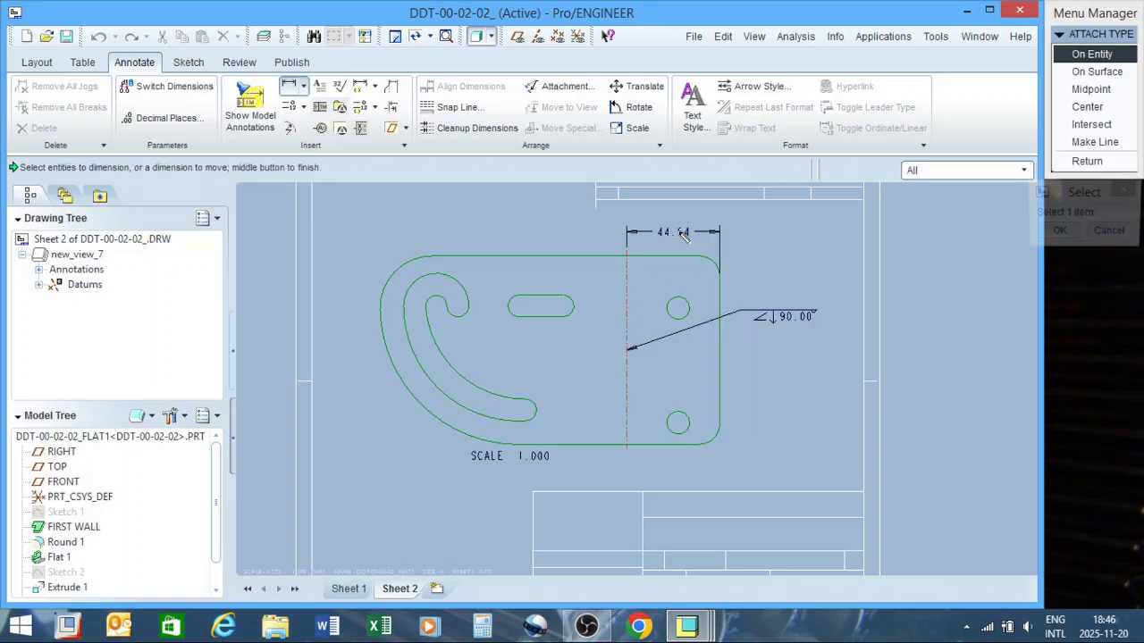
click(1052, 236)
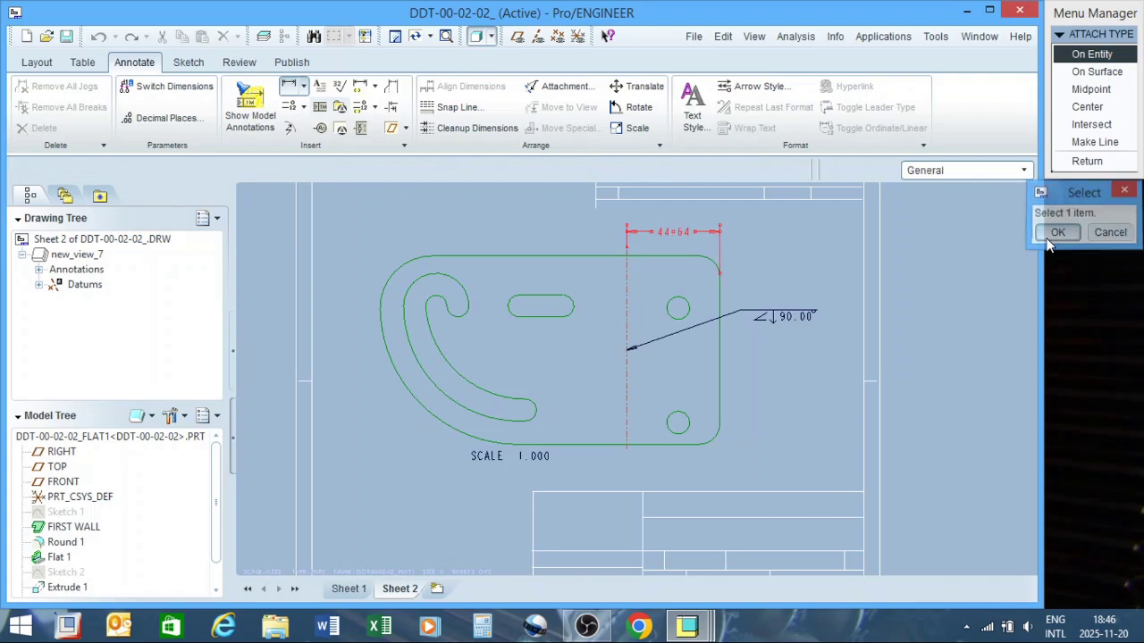
scroll(737, 361, down, 2)
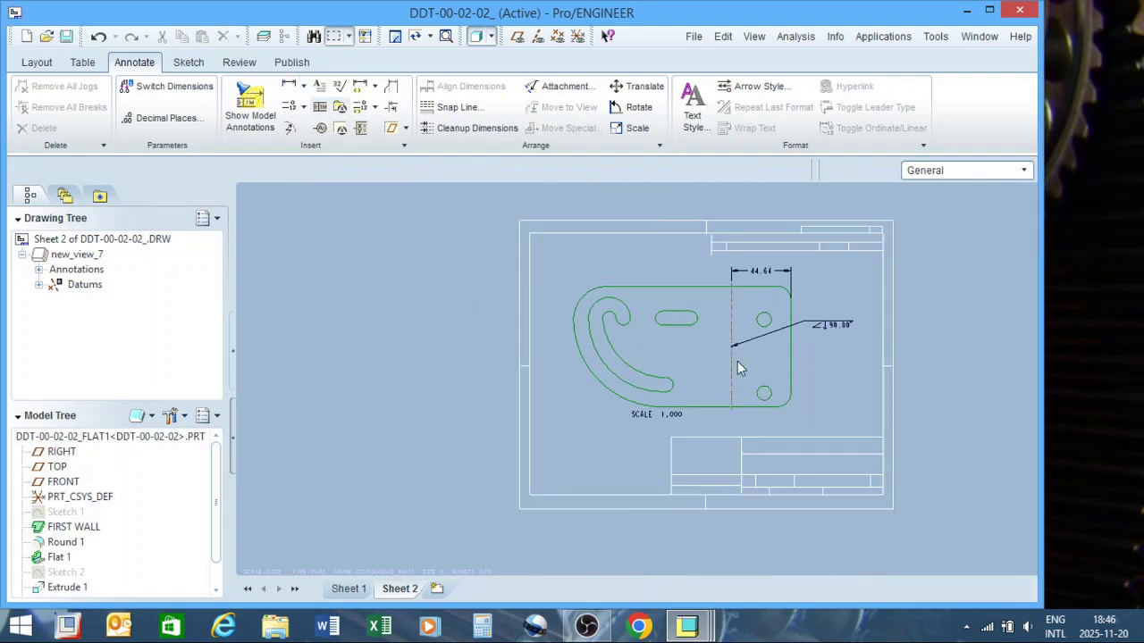
scroll(543, 406, down, 1)
scroll(685, 397, up, 2)
scroll(685, 397, down, 1)
scroll(724, 379, down, 1)
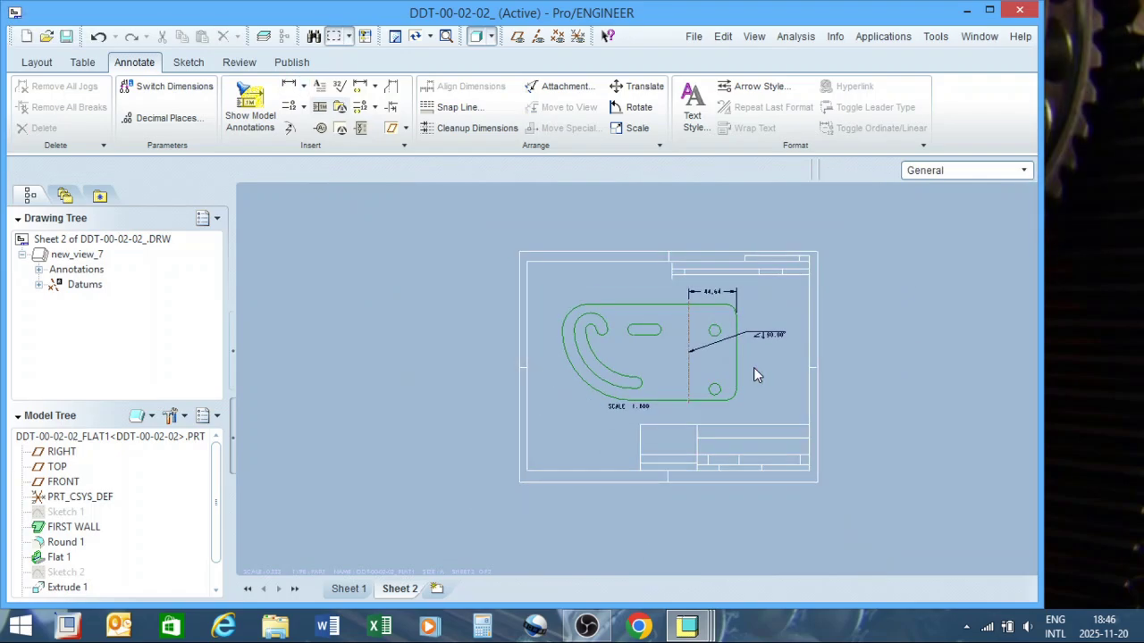
scroll(756, 373, up, 1)
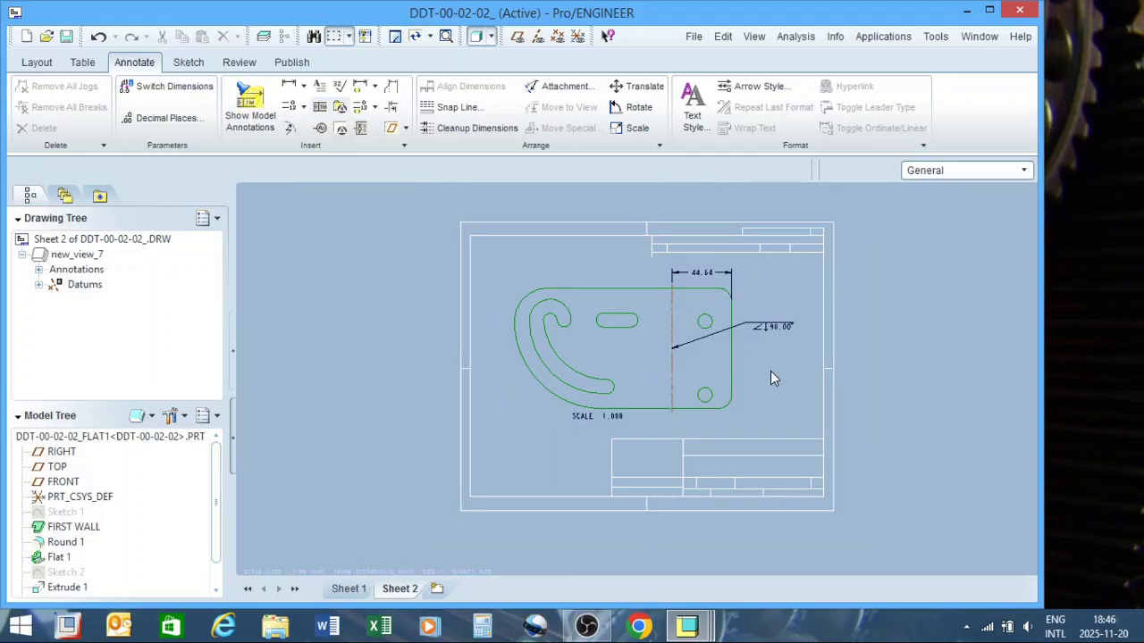